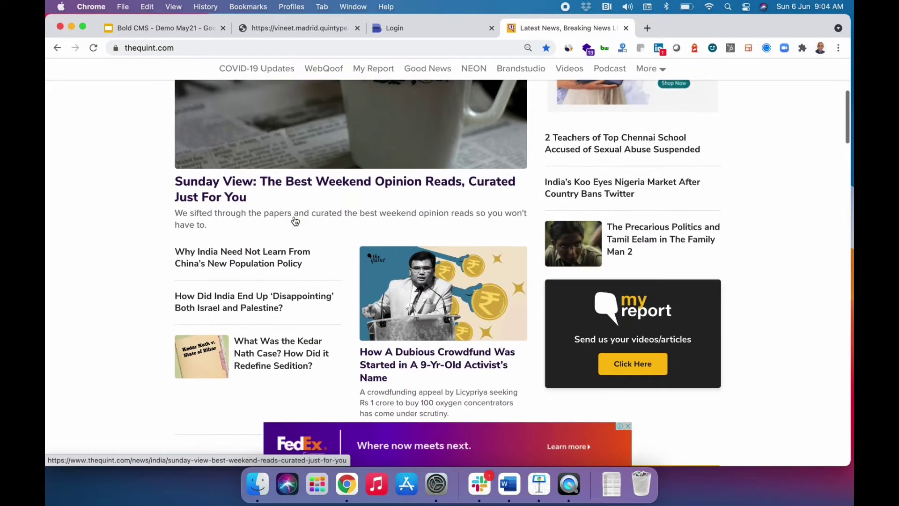
Load prabhatkhabar.com in a new Chrome tab after browsing The Quint homepage.
scroll(294, 220, "down", 8)
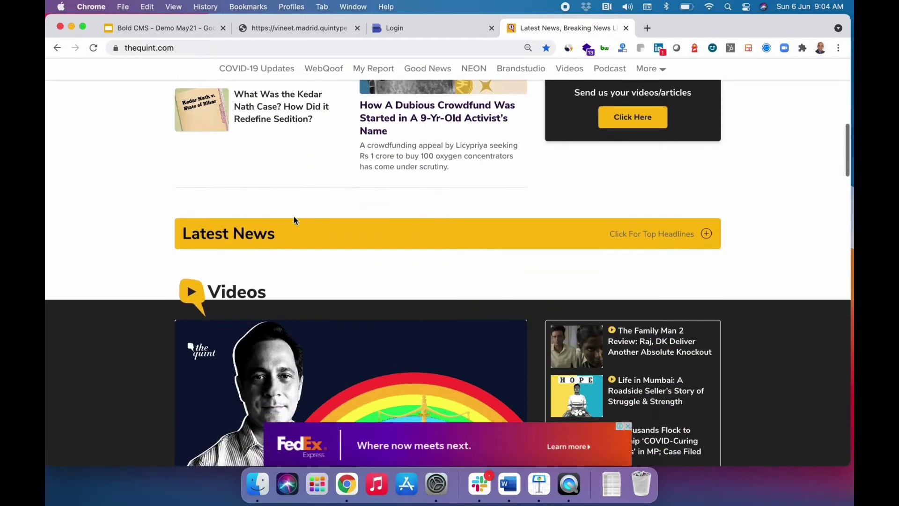
scroll(295, 221, "up", 20)
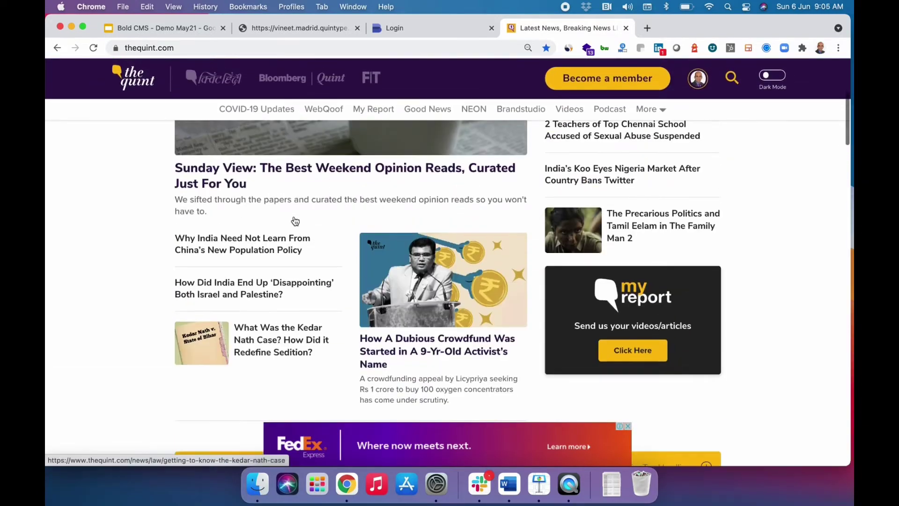
scroll(295, 221, "down", 1)
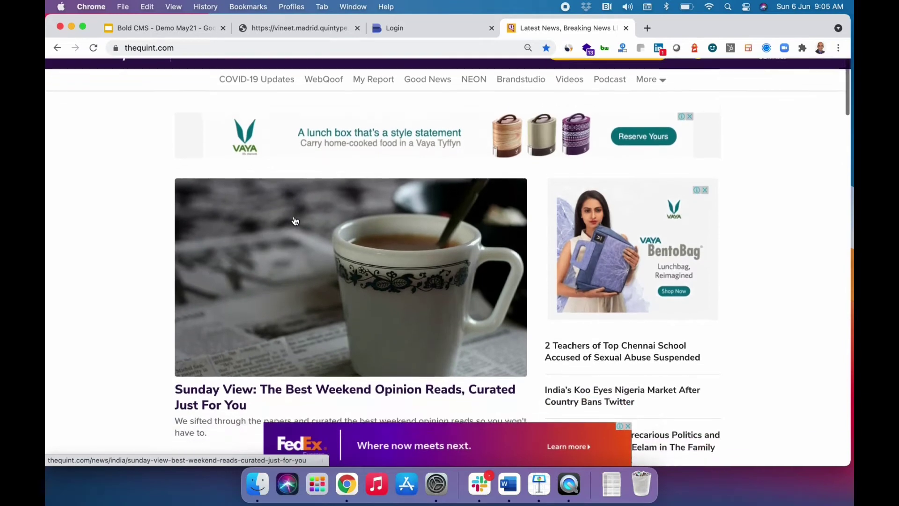
scroll(295, 221, "up", 1)
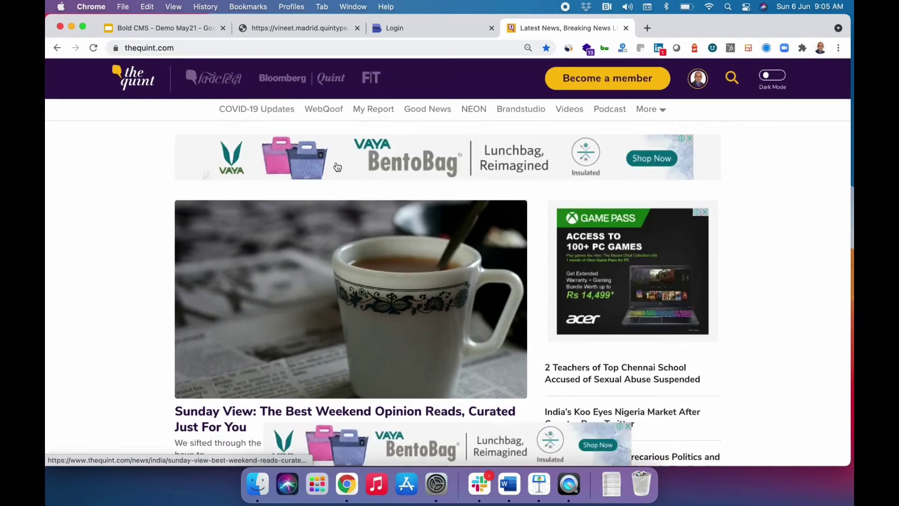
left_click(646, 29)
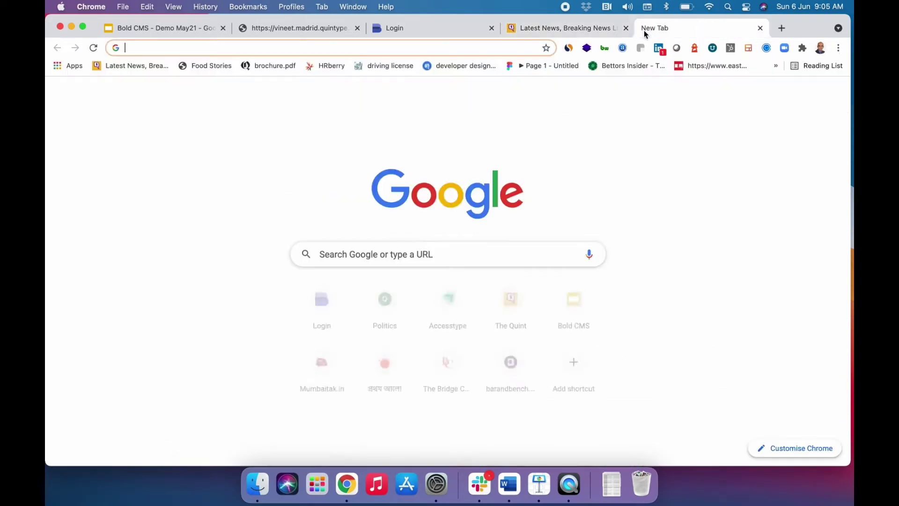
type("prabhatkhabar.com")
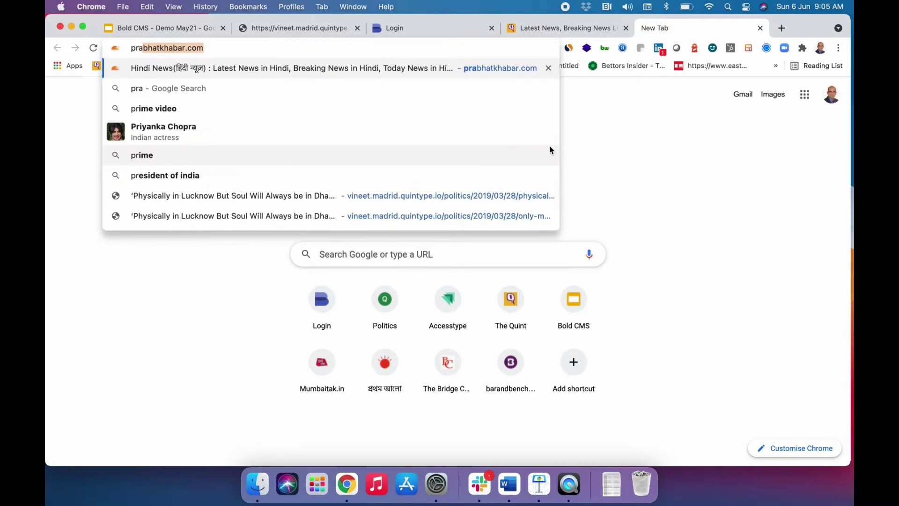
key("Return")
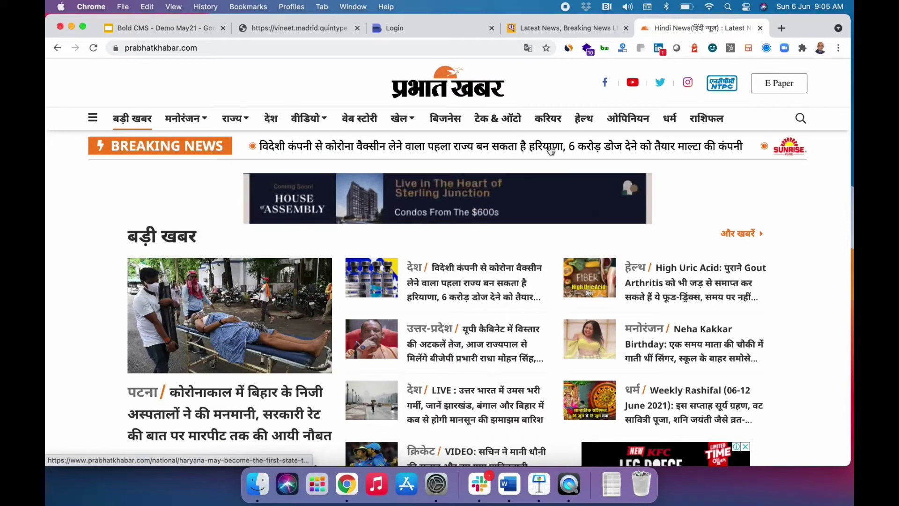
Load prothomalo.com in another new tab, correcting the mistyped address.
left_click(780, 28)
type("prt")
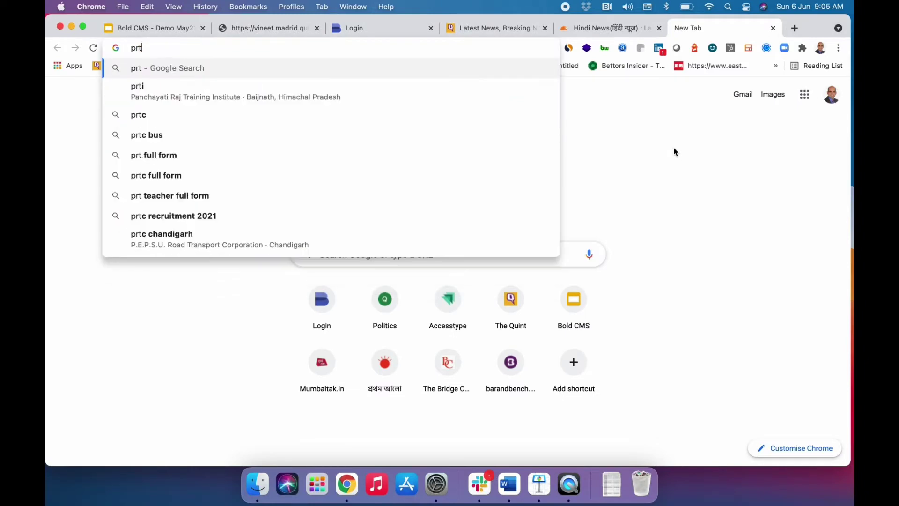
key("BackSpace")
type("ot")
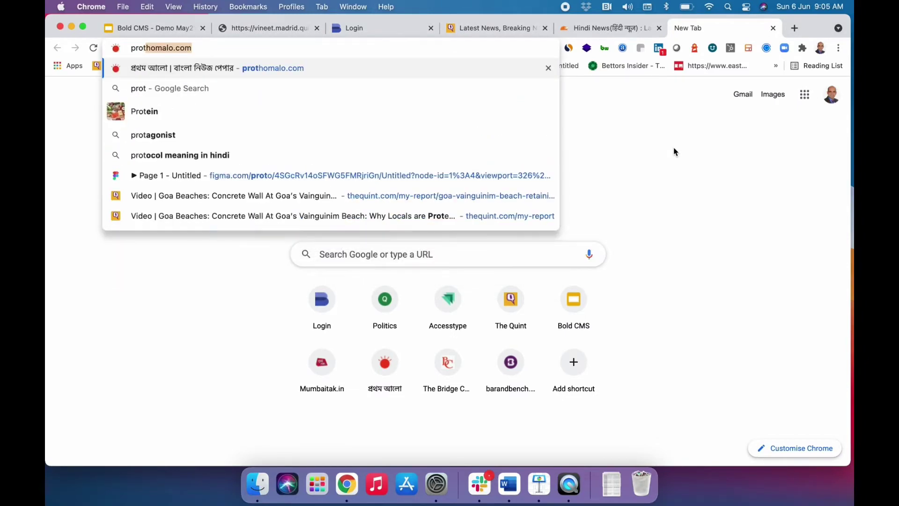
key("Return")
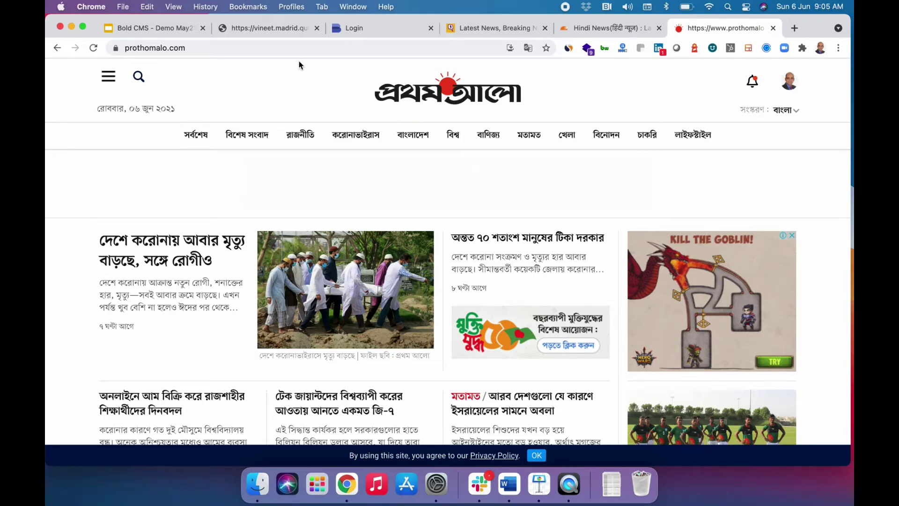
Browse the Quintype demo news homepage, then switch to the Quintype login page tab.
left_click(276, 33)
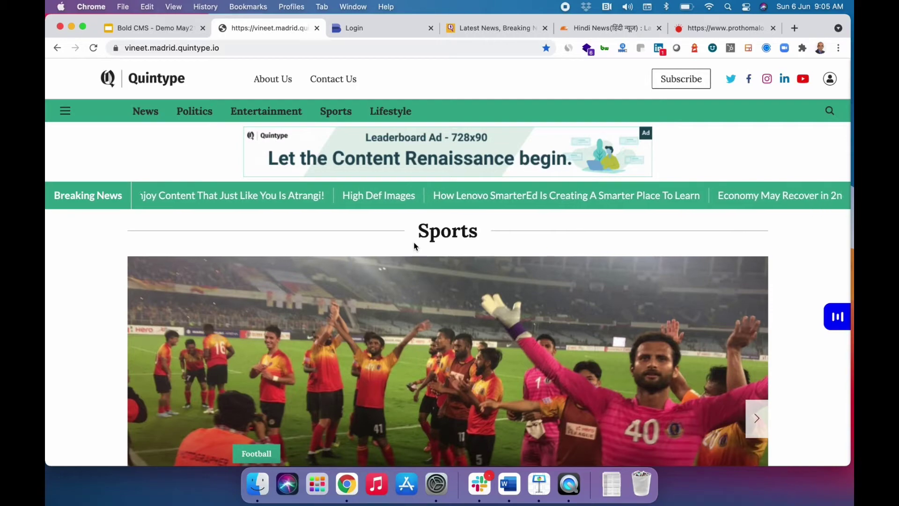
scroll(415, 246, "down", 15)
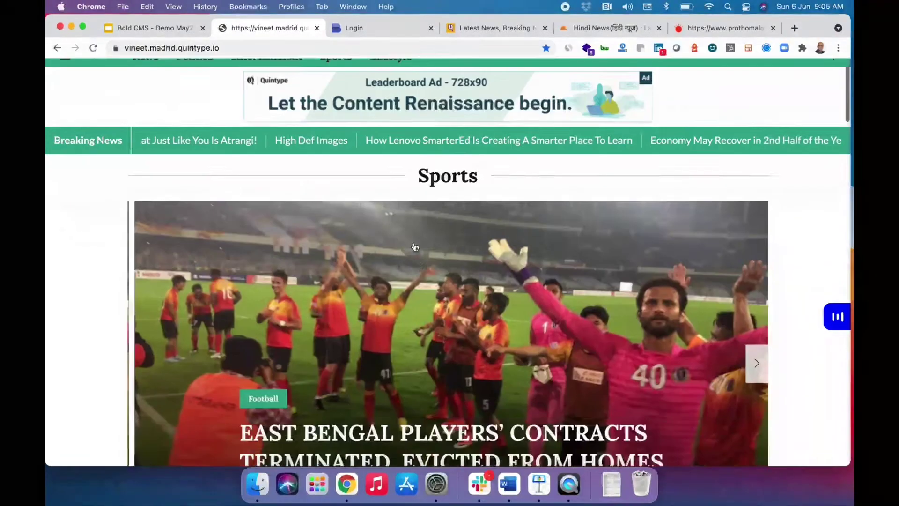
scroll(415, 246, "down", 15)
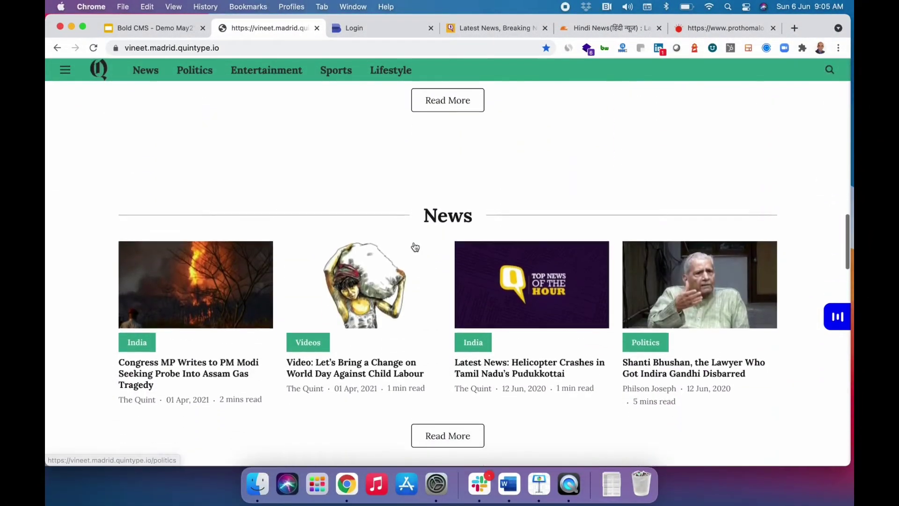
scroll(415, 247, "up", 20)
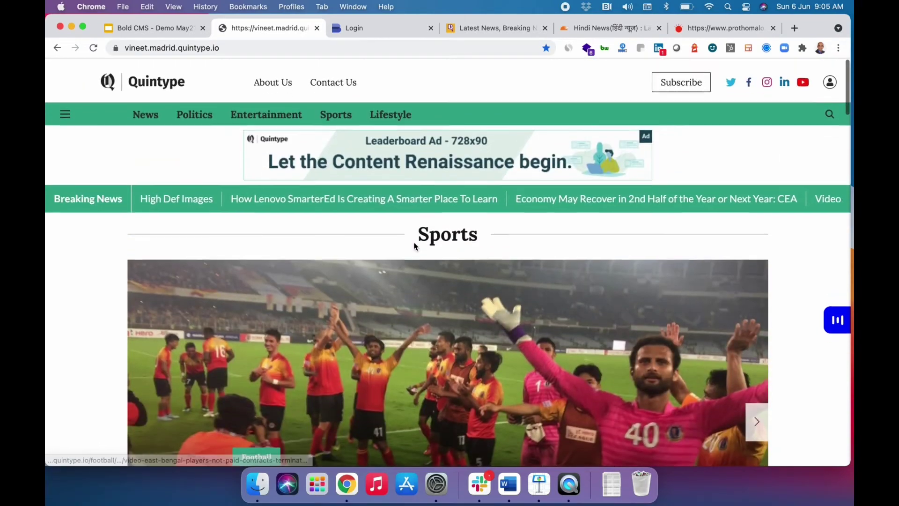
left_click(354, 29)
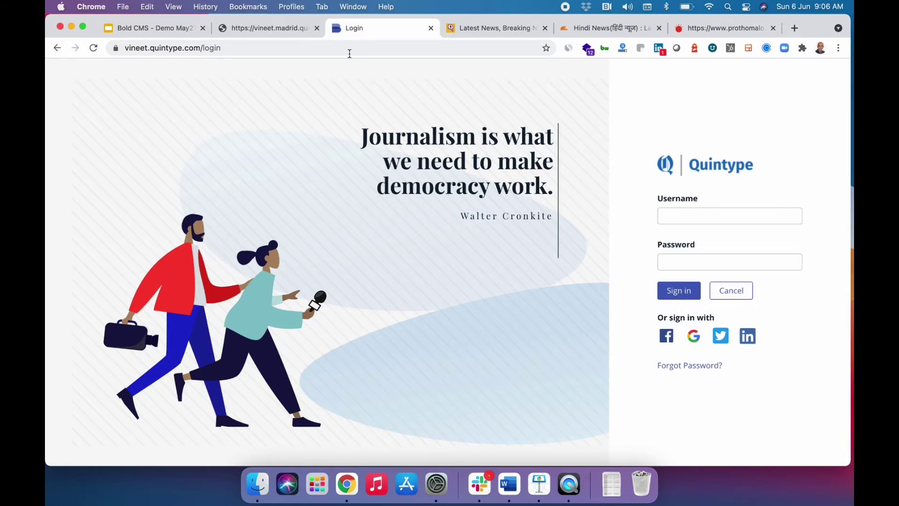
Sign in to Quintype Bold CMS with a Google account.
left_click(693, 337)
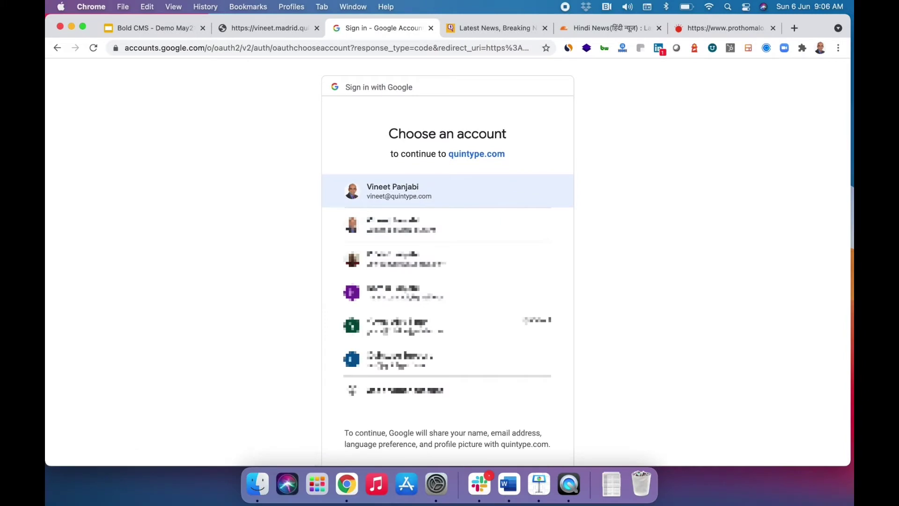
left_click(417, 196)
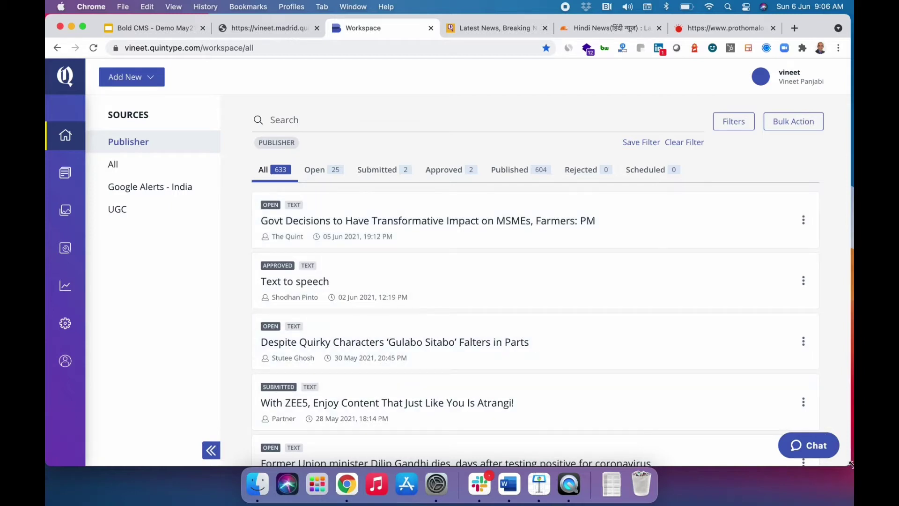
Preview the Workspace at phone width with Publisher stories and the create menu, then restore full width.
left_click_drag(848, 464, 621, 465)
left_click_drag(571, 440, 258, 412)
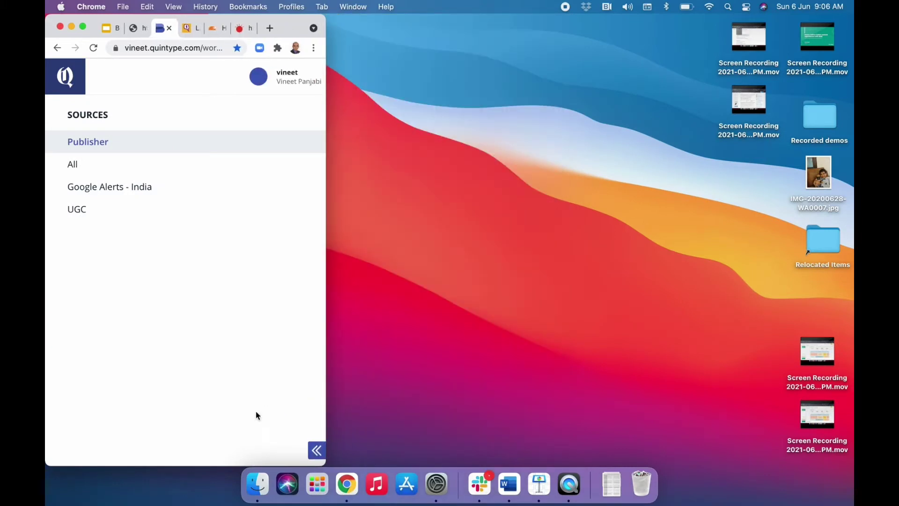
left_click(81, 145)
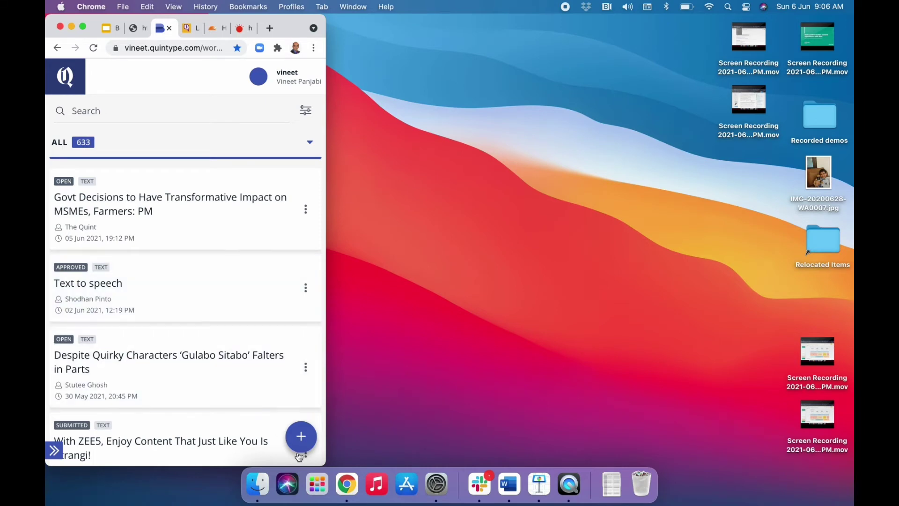
left_click(301, 436)
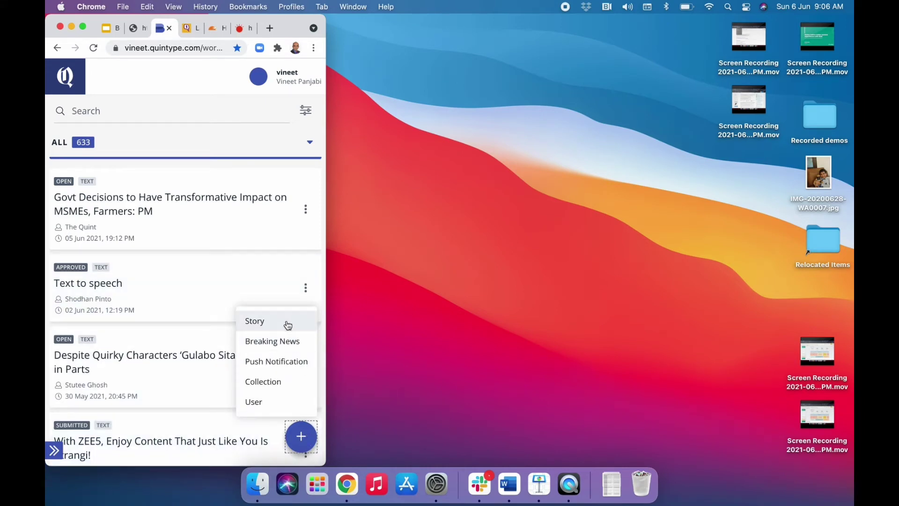
left_click(358, 403)
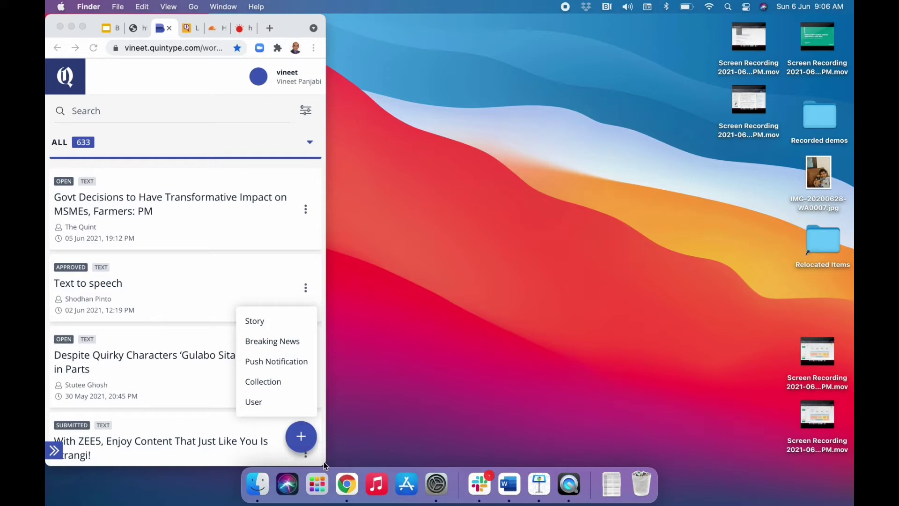
left_click(323, 460)
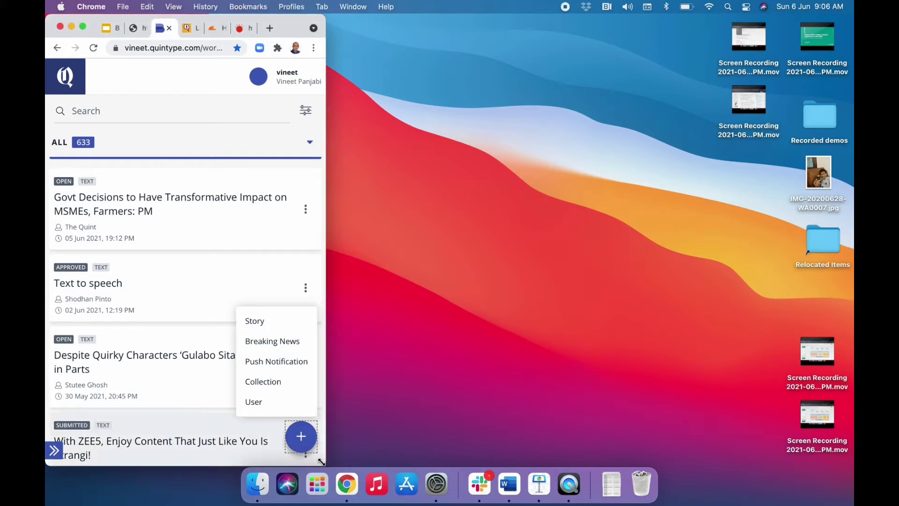
left_click_drag(321, 462, 843, 442)
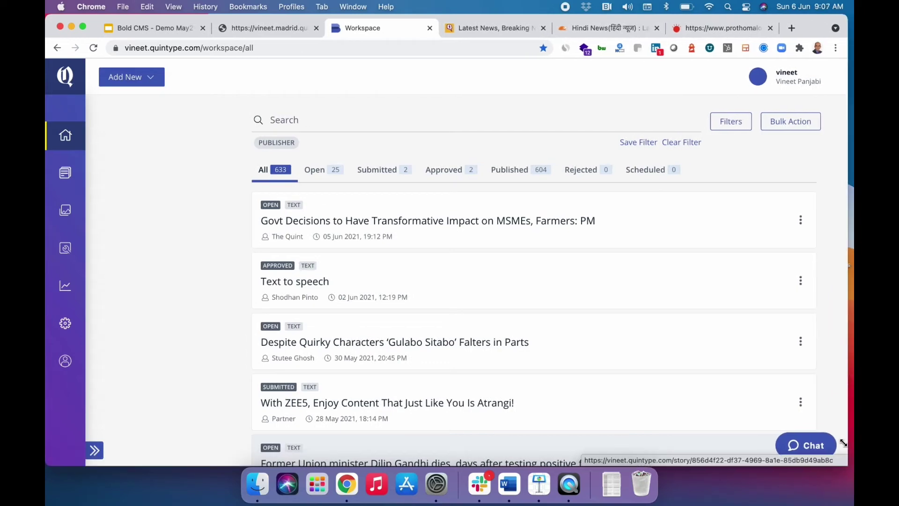
Step through the Open, Submitted, Approved and Published story tabs, then open Settings' Users and Roles.
key("ctrl+super+d")
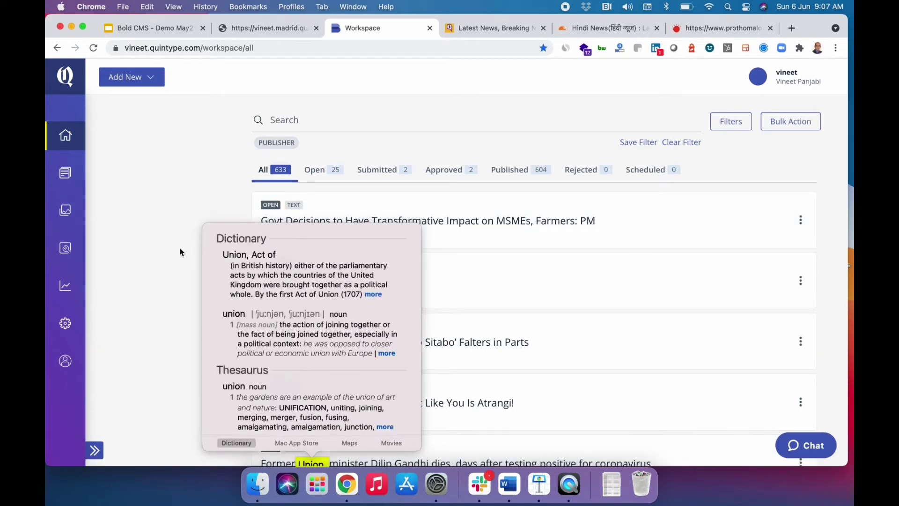
left_click(178, 252)
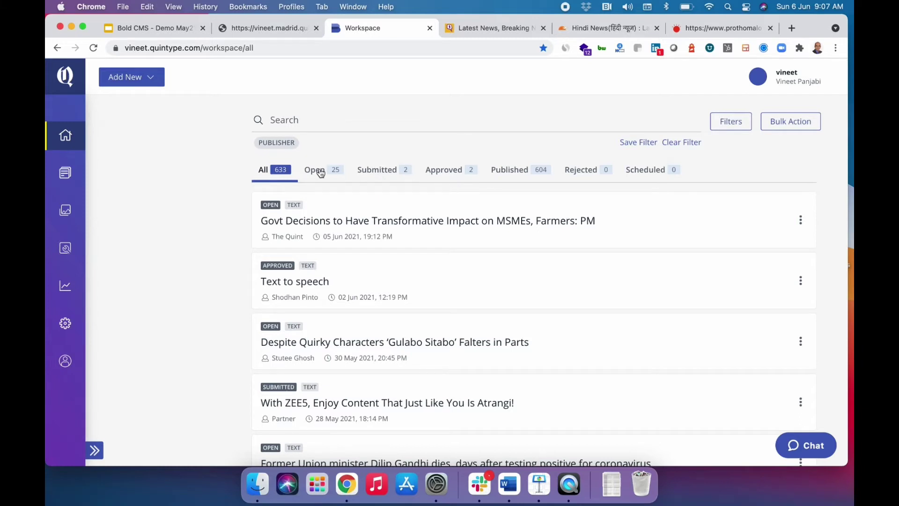
left_click(316, 171)
left_click(385, 172)
left_click(451, 178)
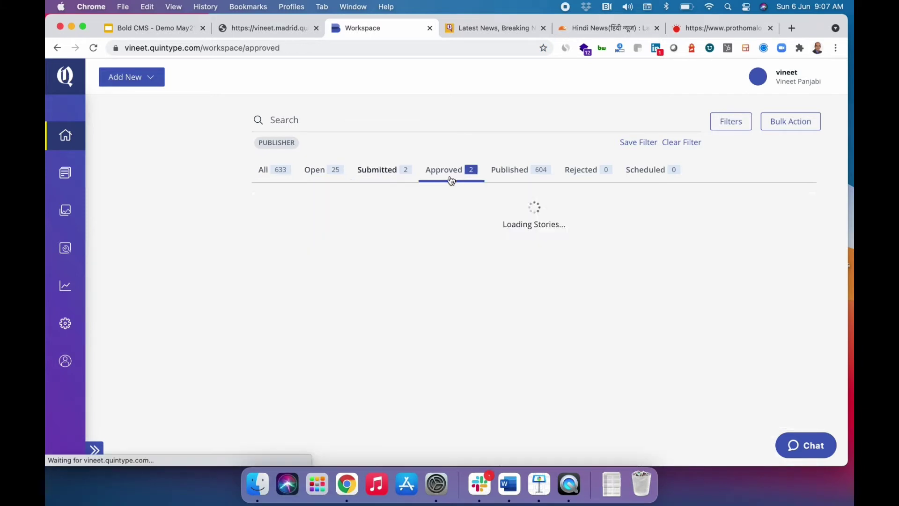
left_click(513, 178)
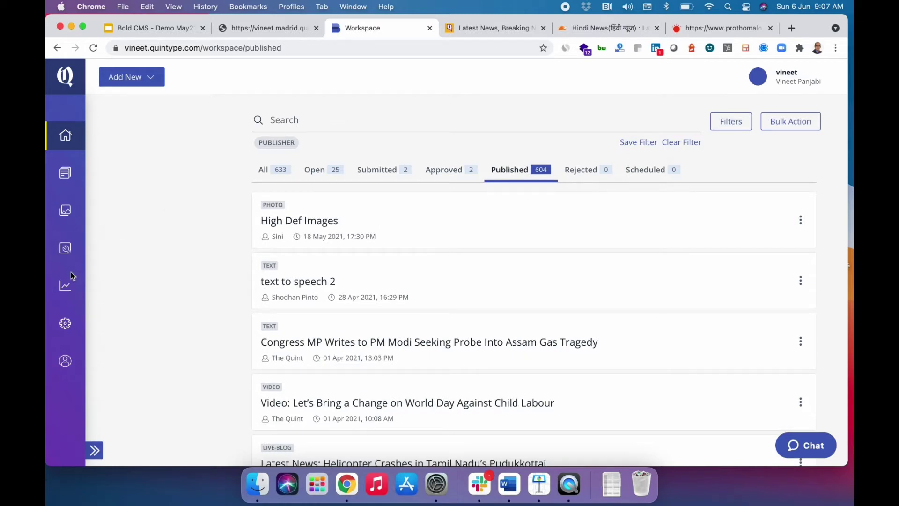
left_click(66, 323)
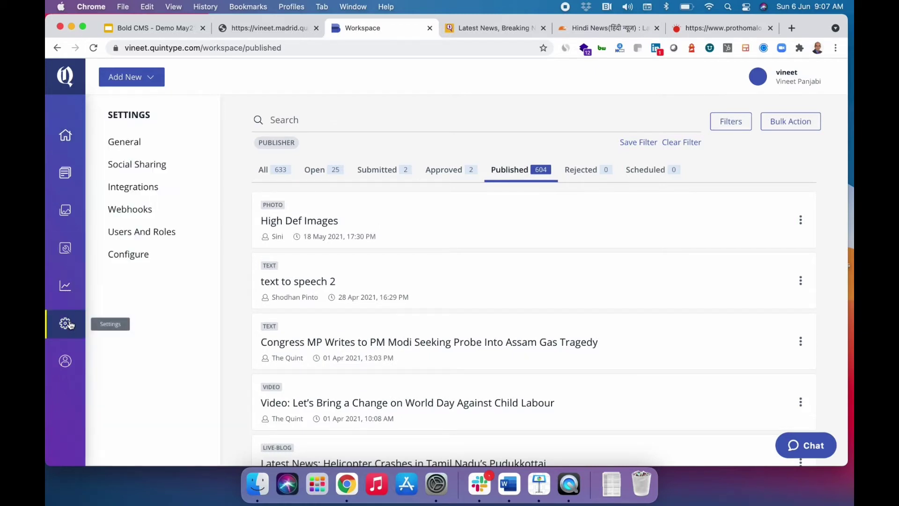
left_click(129, 236)
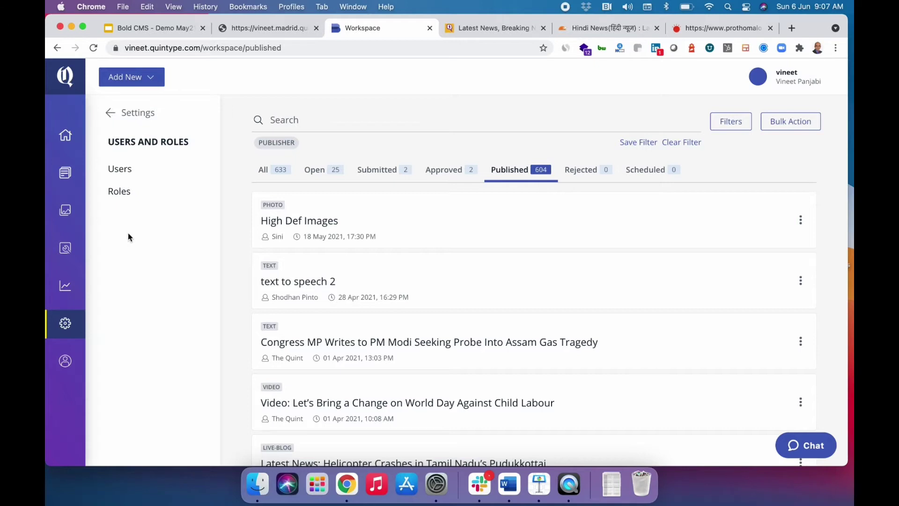
Review the Editor role's permissions on the Roles page and close without saving.
left_click(118, 196)
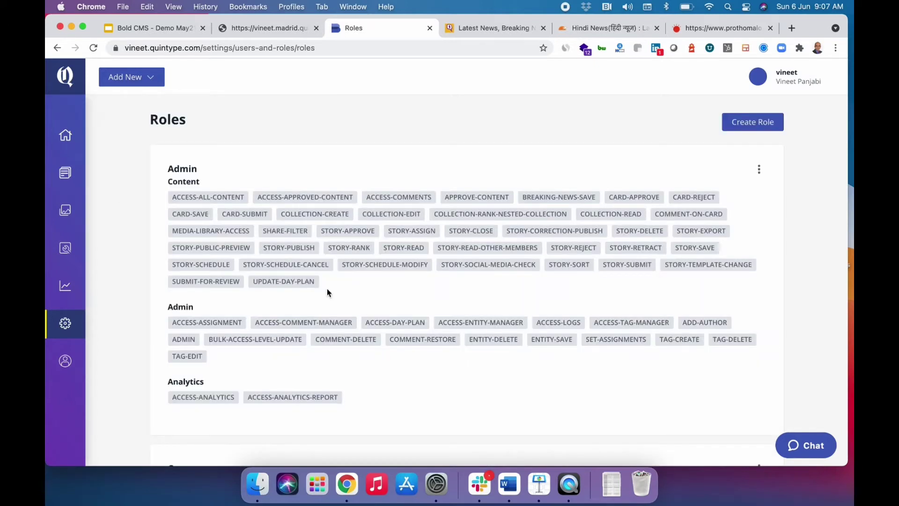
scroll(327, 288, "down", 10)
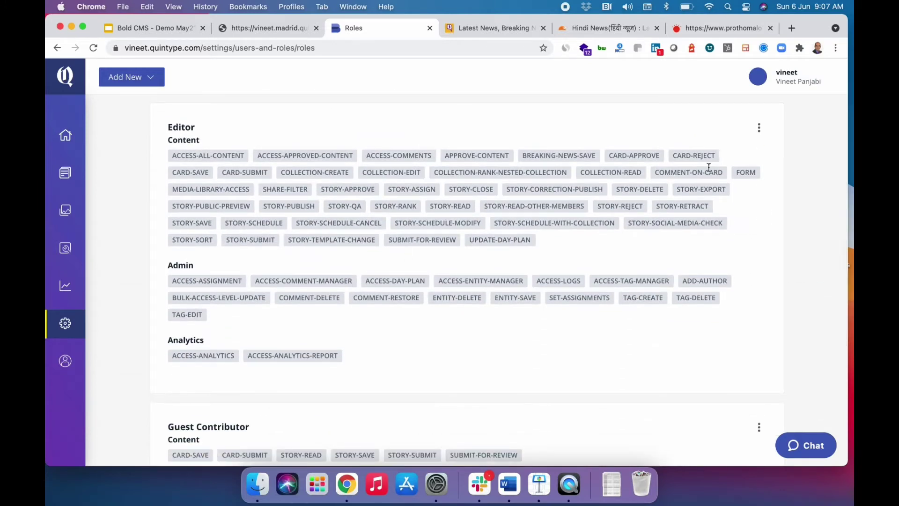
left_click(759, 132)
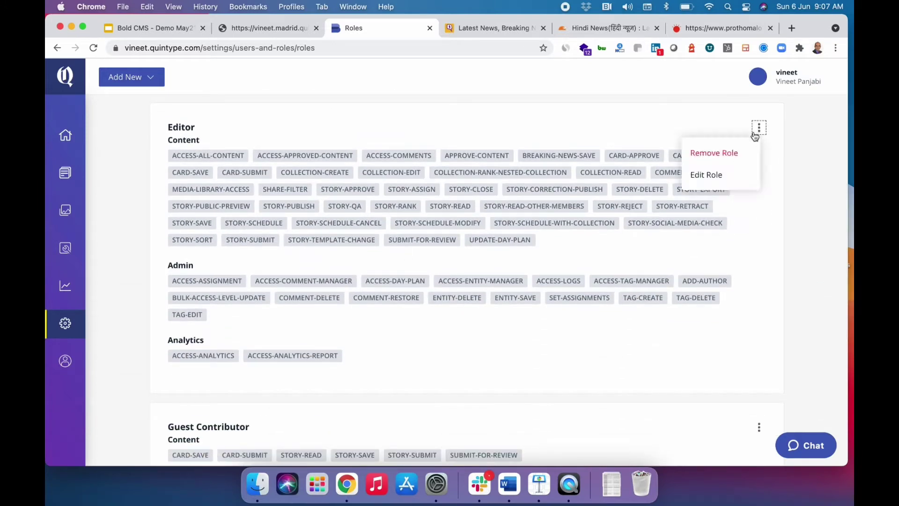
left_click(719, 182)
scroll(701, 327, "down", 3)
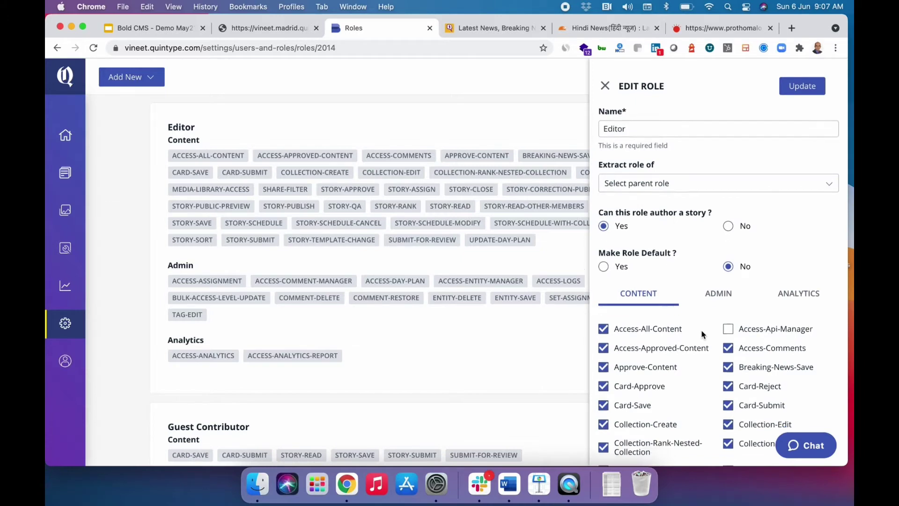
scroll(701, 334, "down", 6)
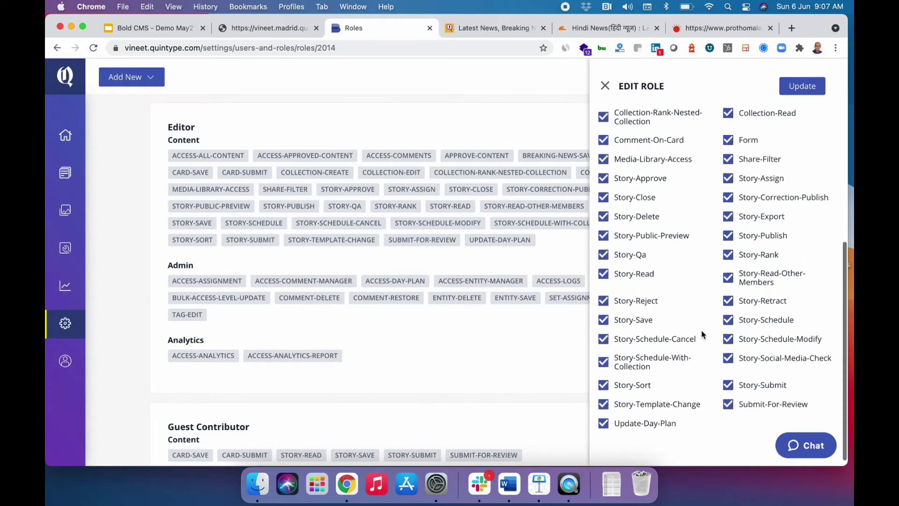
scroll(701, 334, "up", 10)
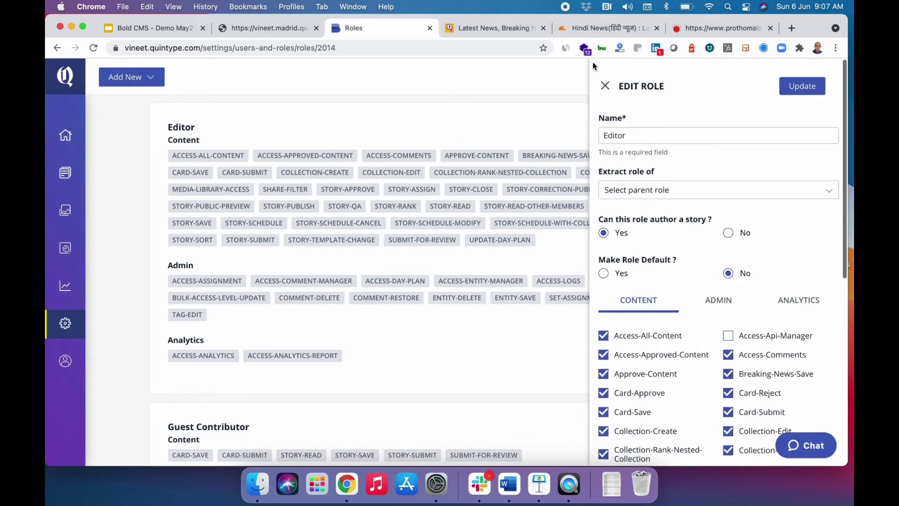
left_click(604, 86)
Review the Guest Contributor role's permissions without saving, then return to the Workspace.
scroll(509, 299, "down", 5)
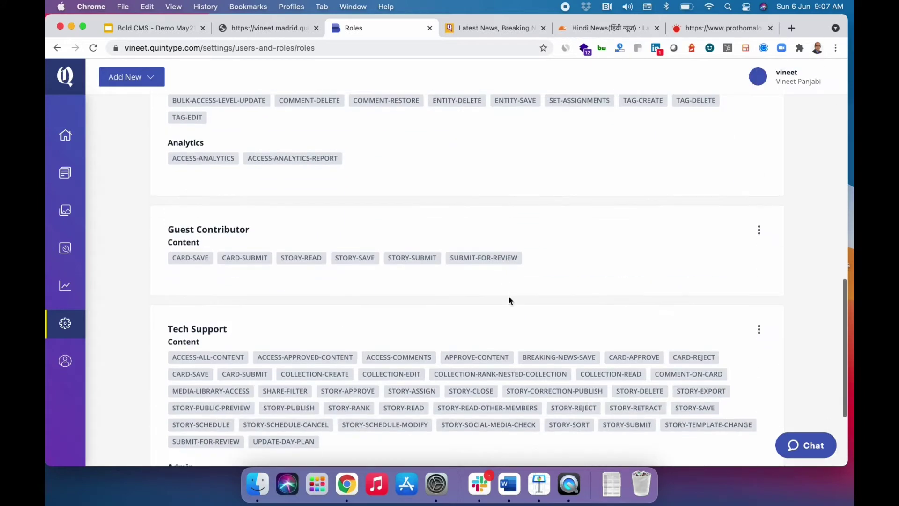
left_click(756, 229)
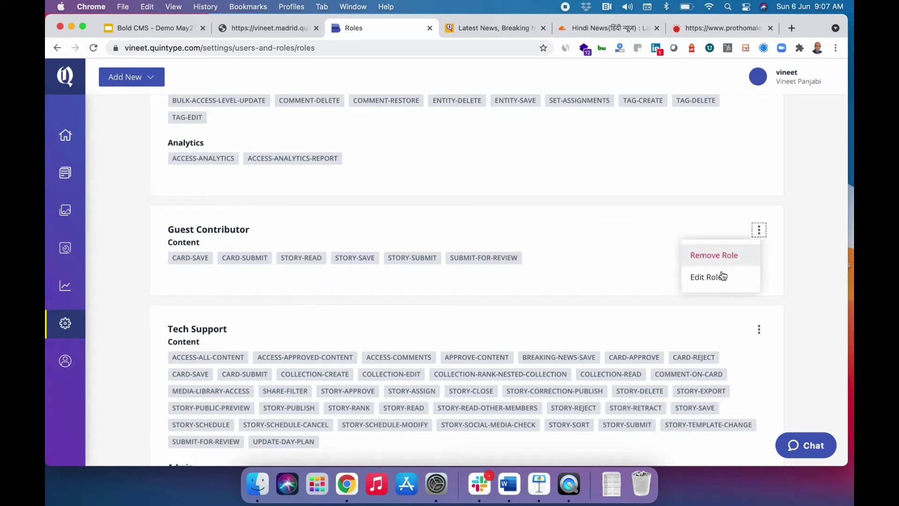
left_click(717, 280)
scroll(699, 337, "down", 10)
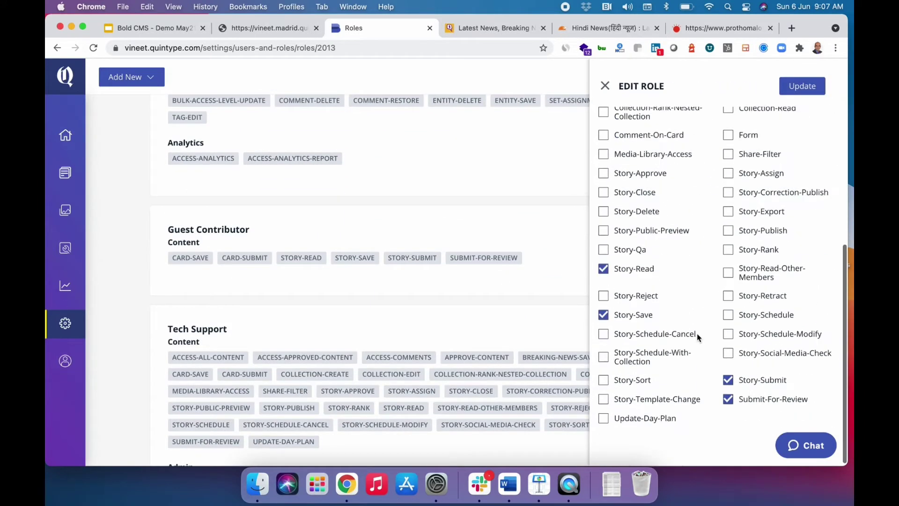
scroll(698, 337, "up", 10)
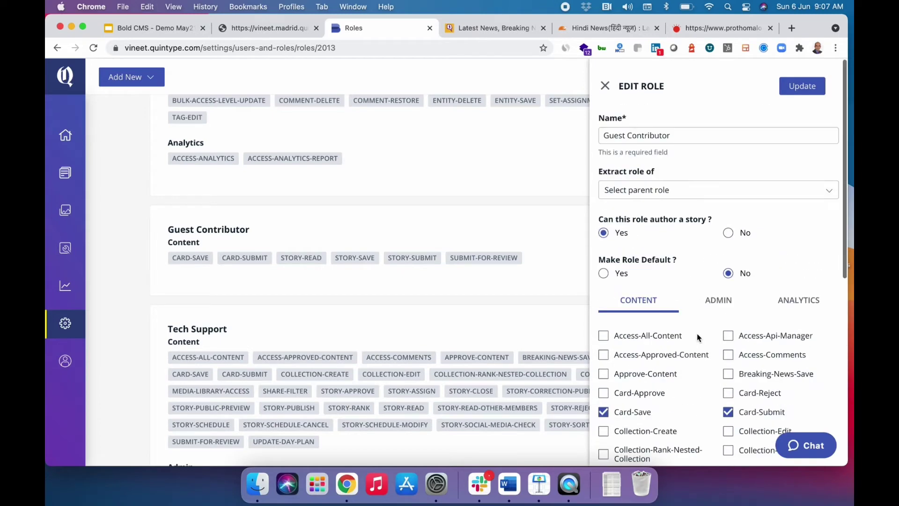
left_click(605, 86)
scroll(458, 255, "up", 20)
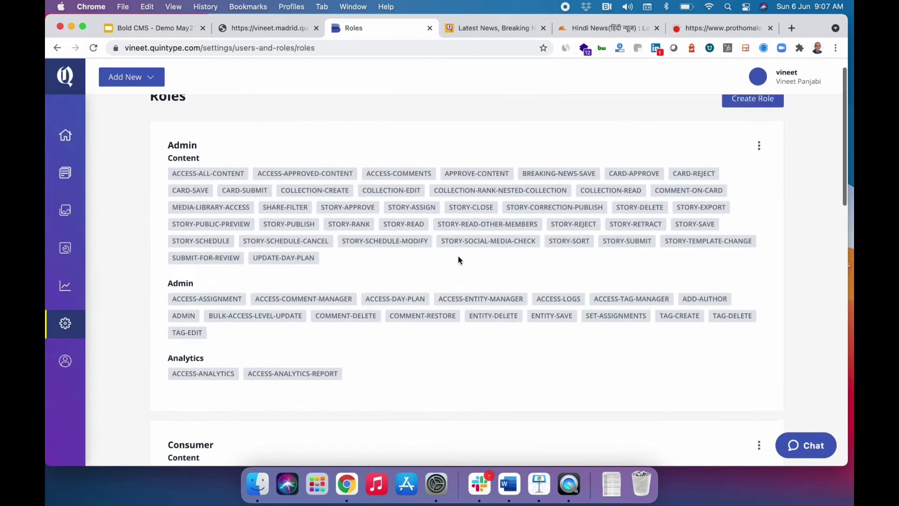
left_click(66, 140)
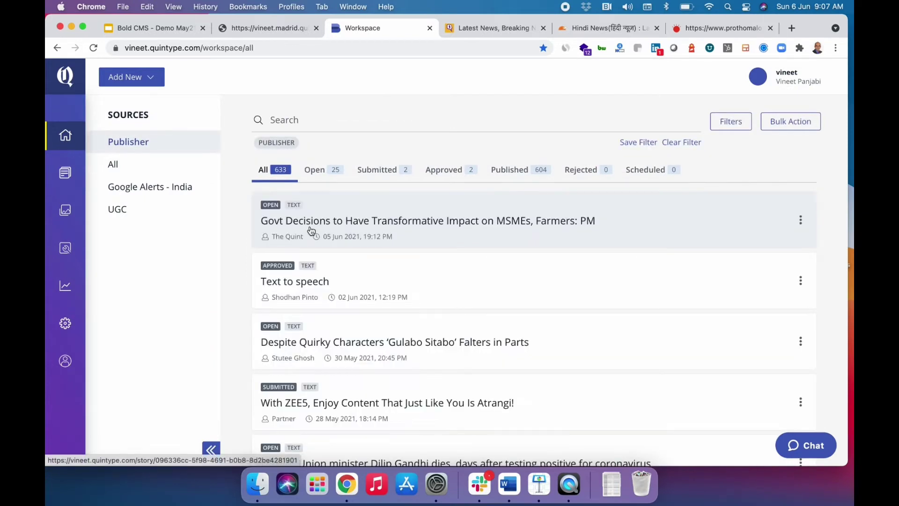
Open the 'Govt Decisions to Have Transformative Impact on MSMEs, Farmers: PM' story for editing.
left_click(147, 79)
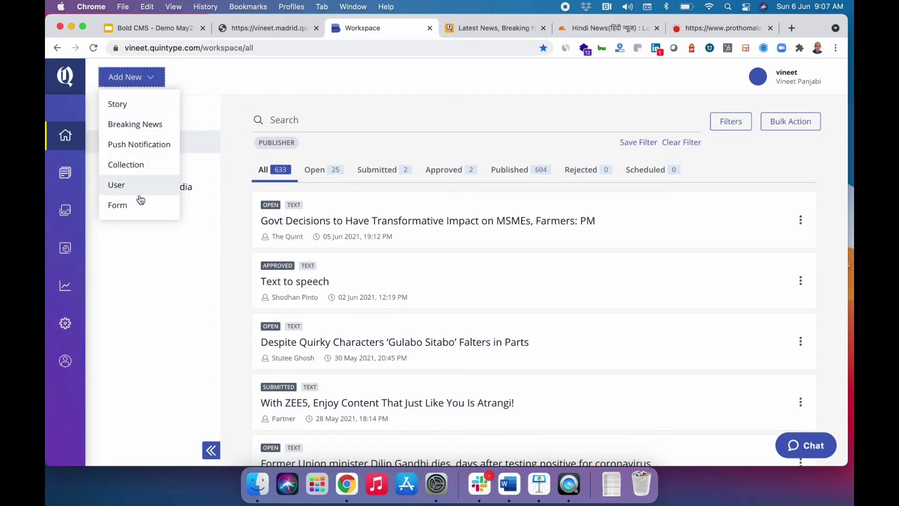
left_click(332, 117)
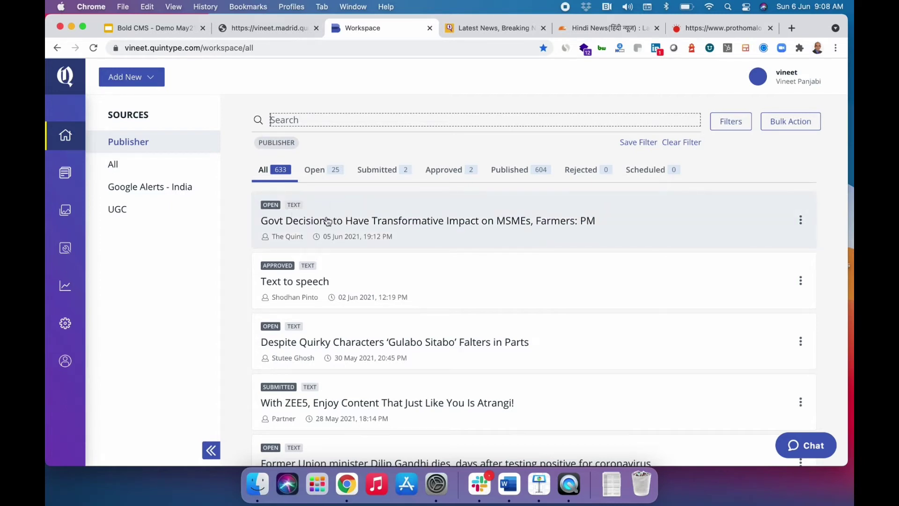
left_click(346, 222)
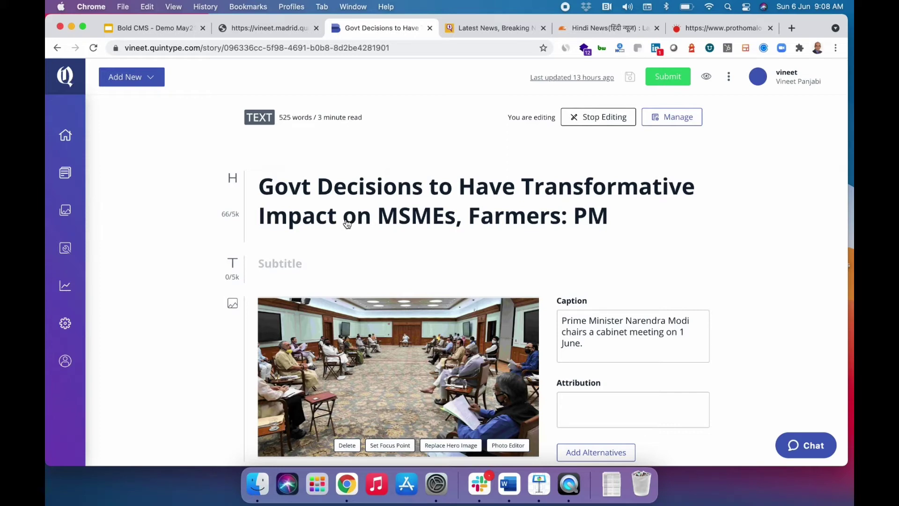
scroll(347, 224, "down", 5)
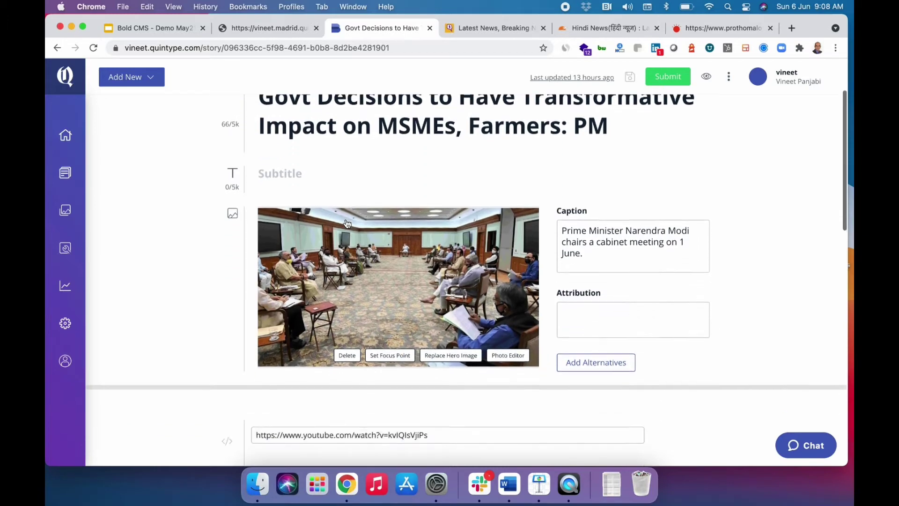
scroll(347, 223, "down", 3)
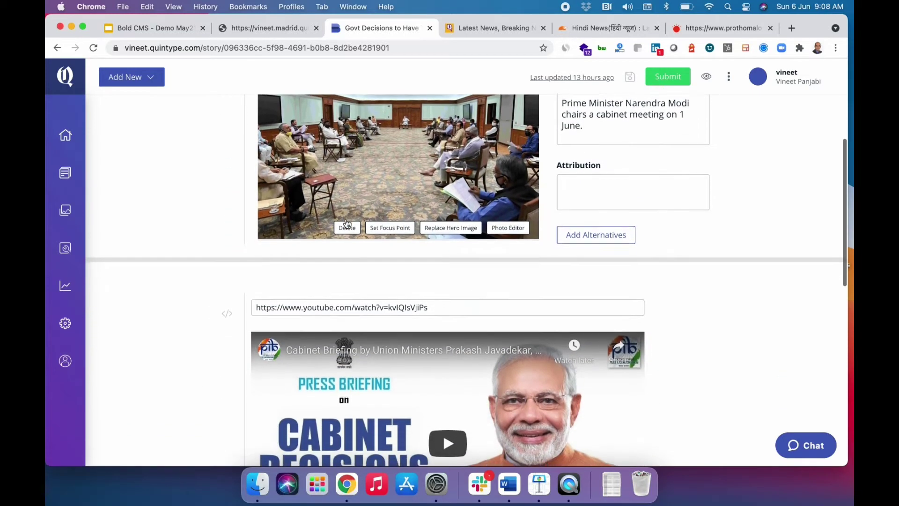
scroll(347, 223, "down", 8)
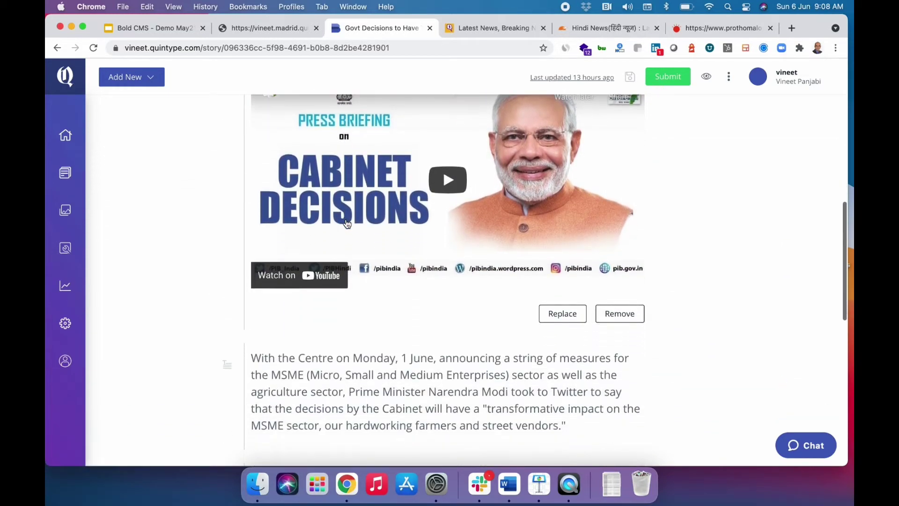
scroll(347, 223, "down", 10)
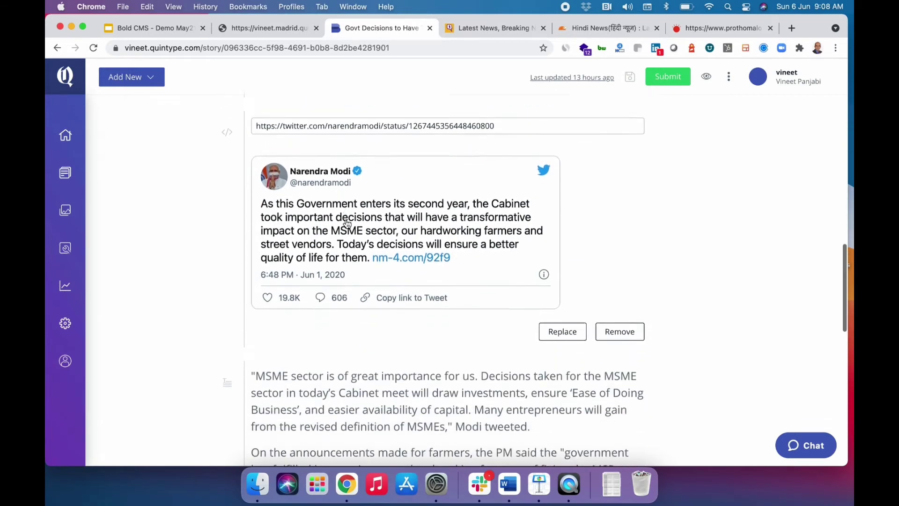
scroll(347, 223, "down", 5)
scroll(346, 223, "down", 10)
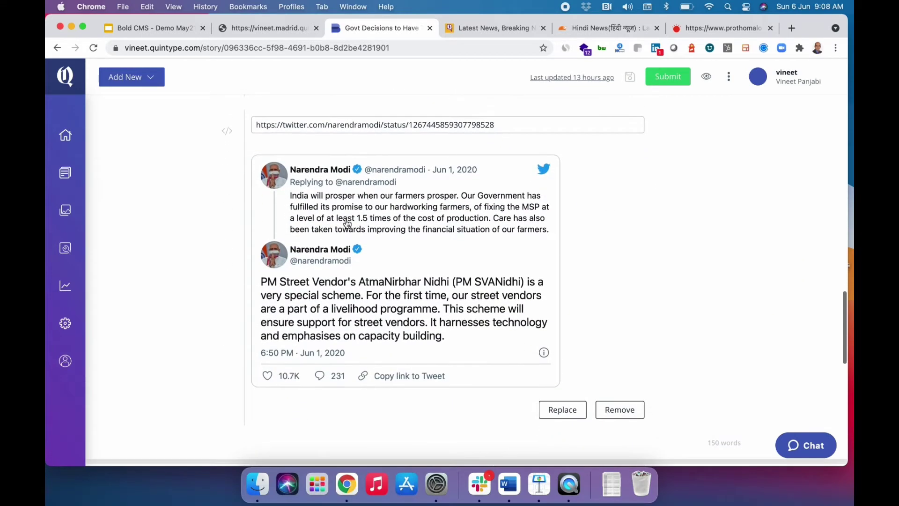
scroll(347, 223, "down", 3)
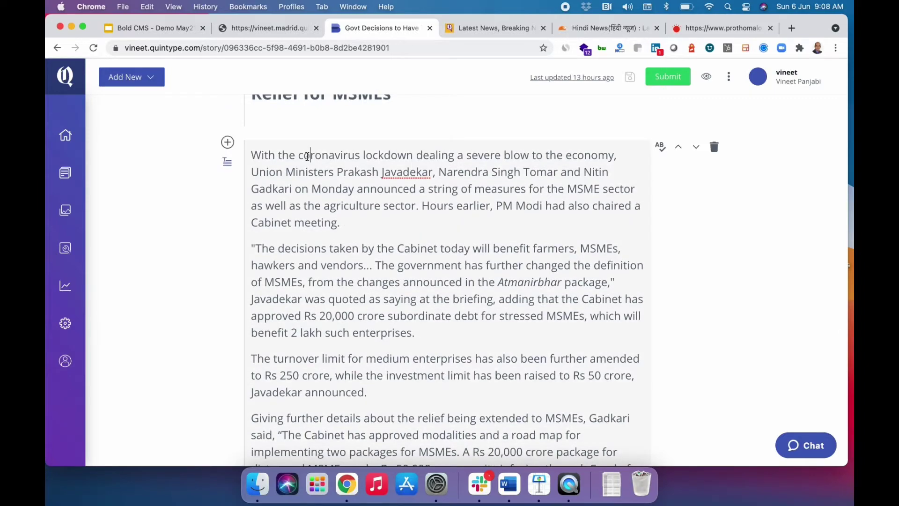
left_click_drag(307, 156, 474, 337)
scroll(474, 338, "up", 15)
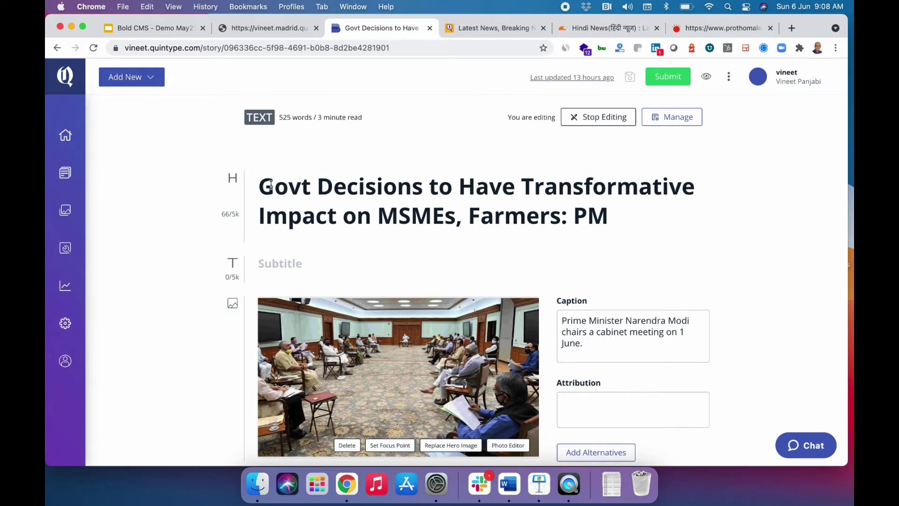
left_click_drag(271, 185, 316, 210)
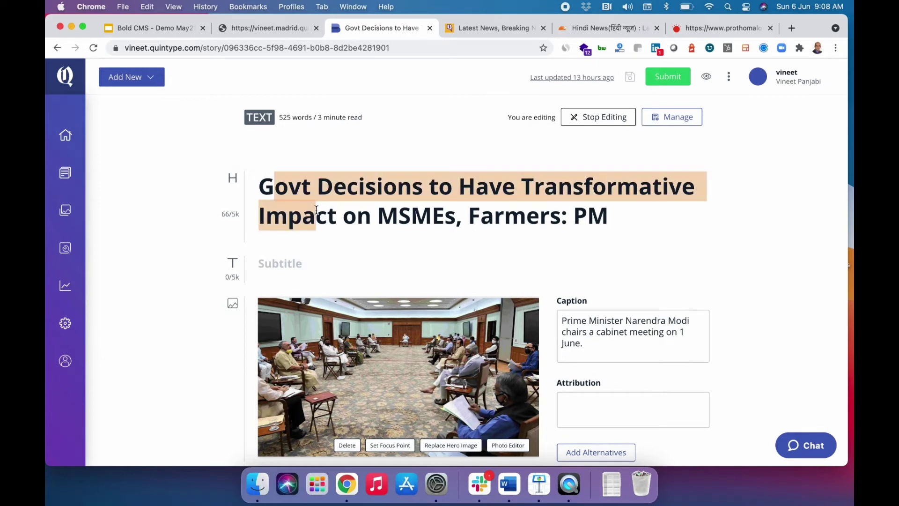
left_click(462, 237)
scroll(457, 249, "down", 15)
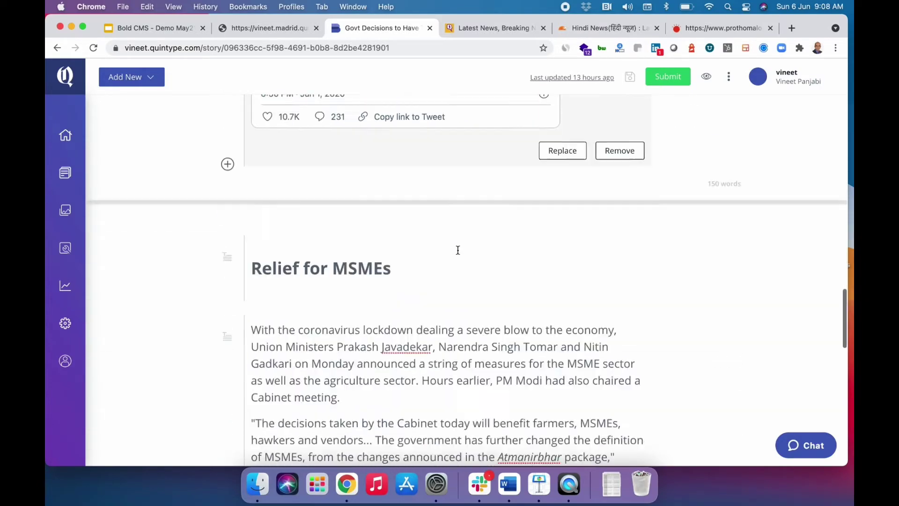
scroll(458, 250, "down", 10)
scroll(458, 251, "up", 5)
scroll(458, 251, "down", 3)
left_click(463, 320)
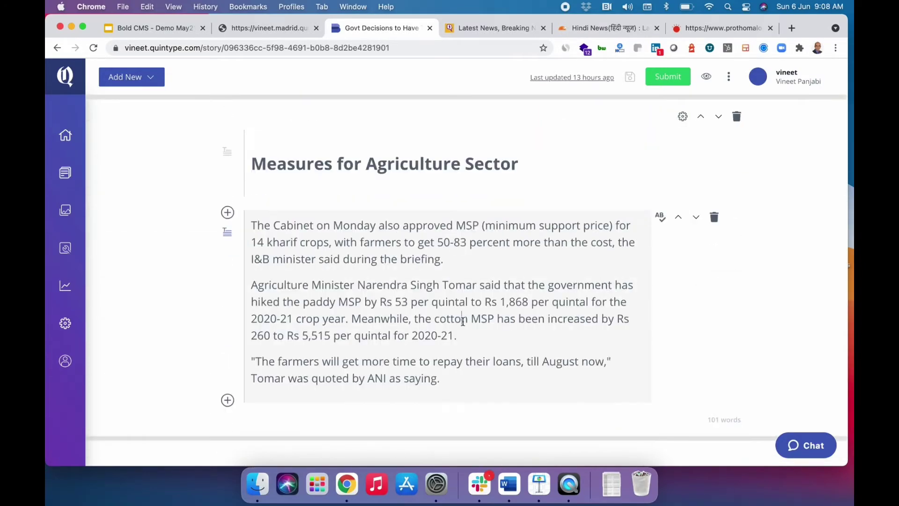
left_click_drag(403, 225, 513, 319)
left_click(513, 207)
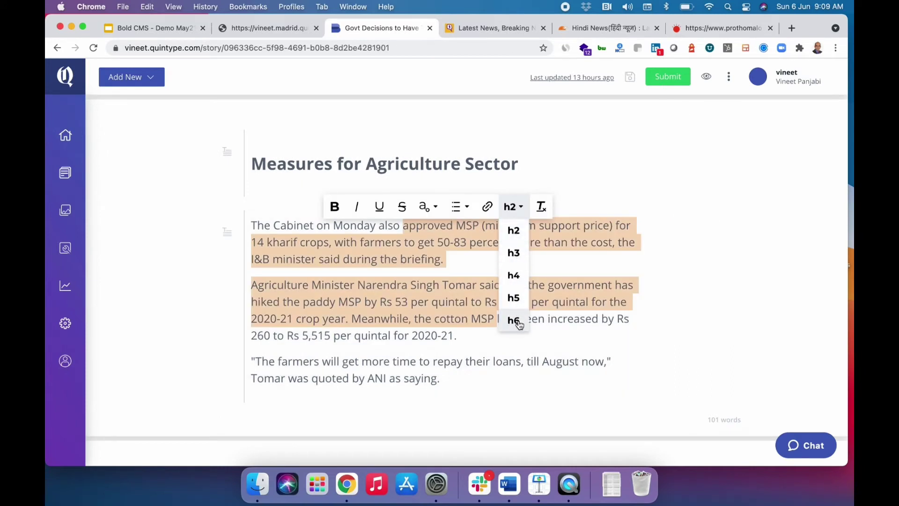
left_click(458, 361)
scroll(458, 361, "down", 10)
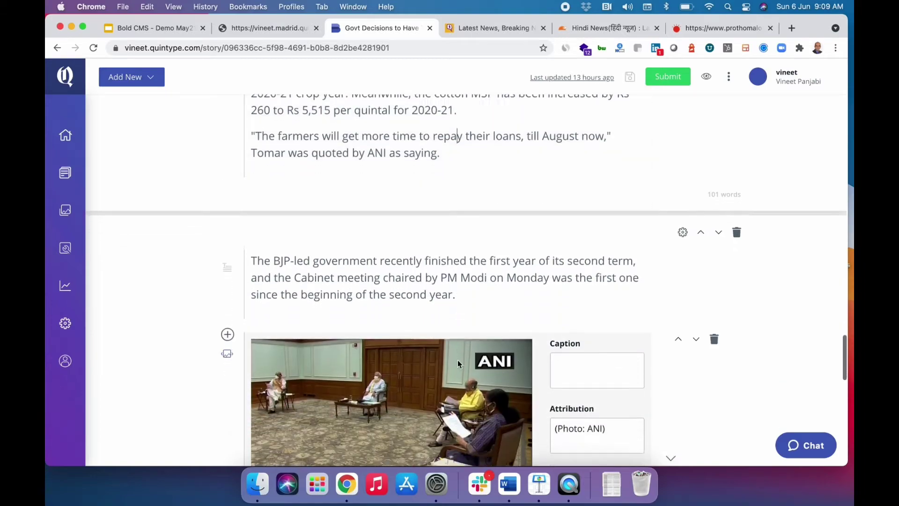
scroll(457, 359, "down", 15)
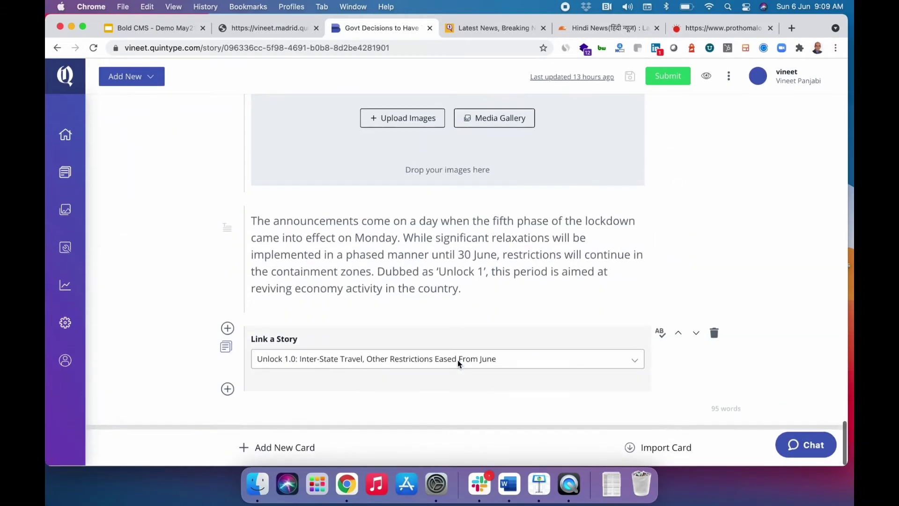
scroll(457, 360, "up", 20)
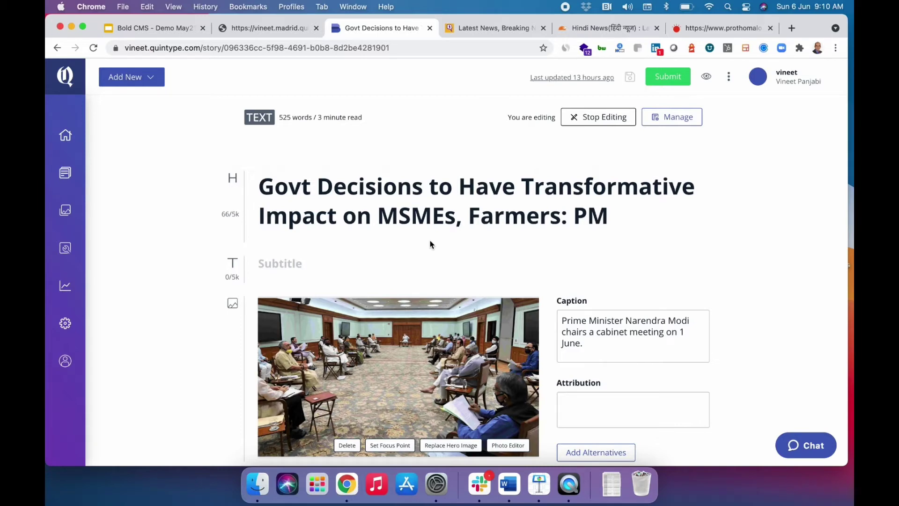
scroll(430, 242, "down", 10)
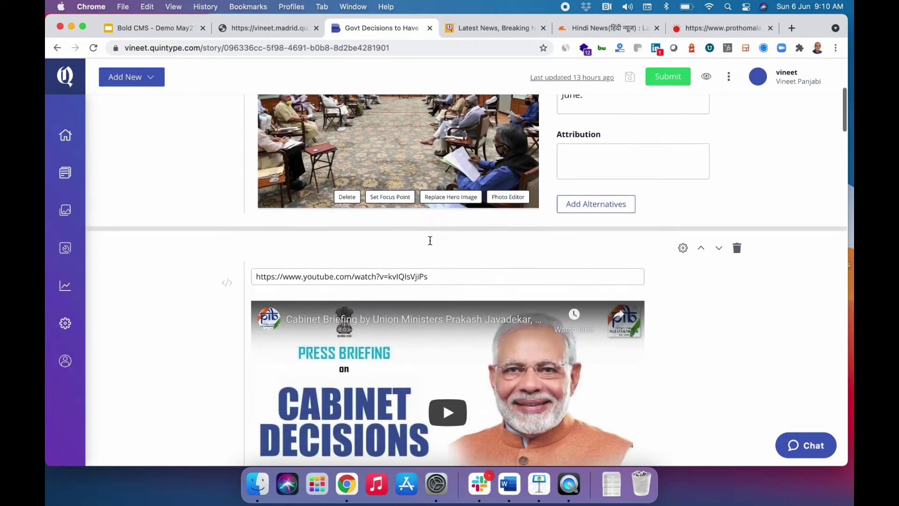
scroll(429, 240, "down", 10)
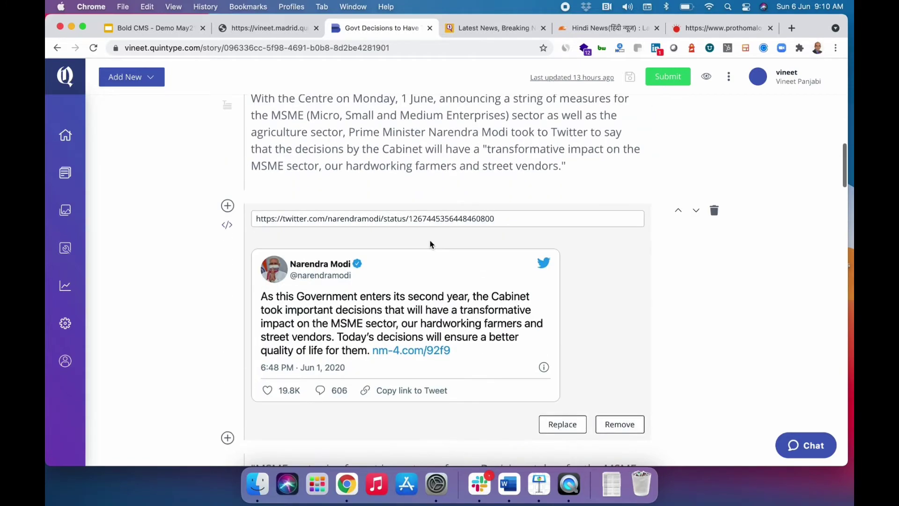
scroll(430, 240, "down", 10)
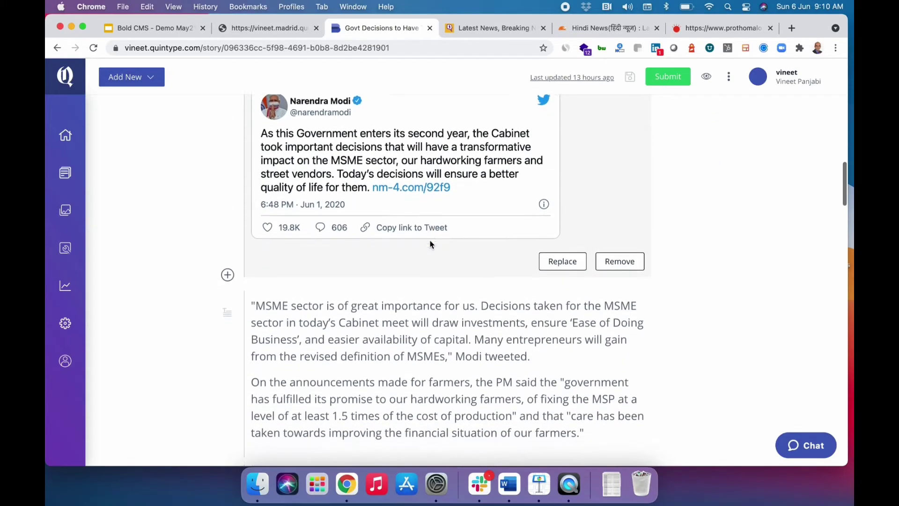
scroll(430, 240, "down", 5)
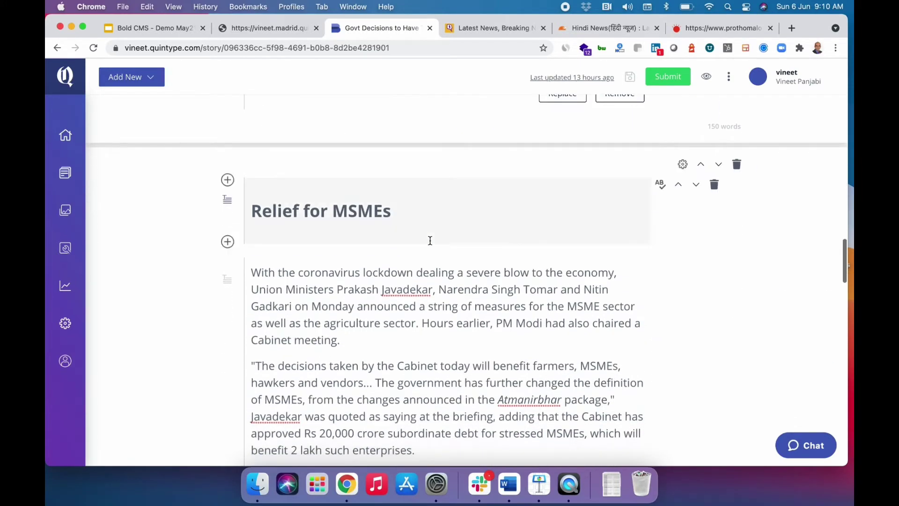
scroll(430, 240, "up", 3)
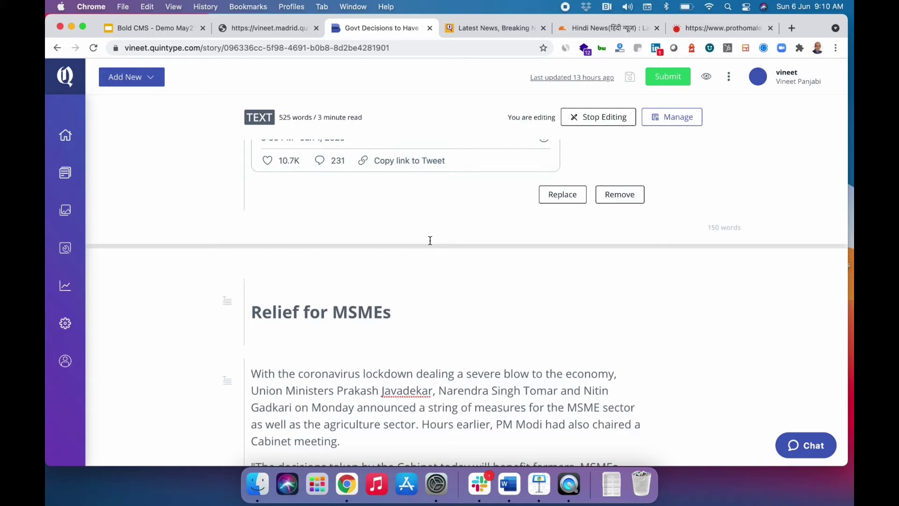
scroll(430, 240, "up", 10)
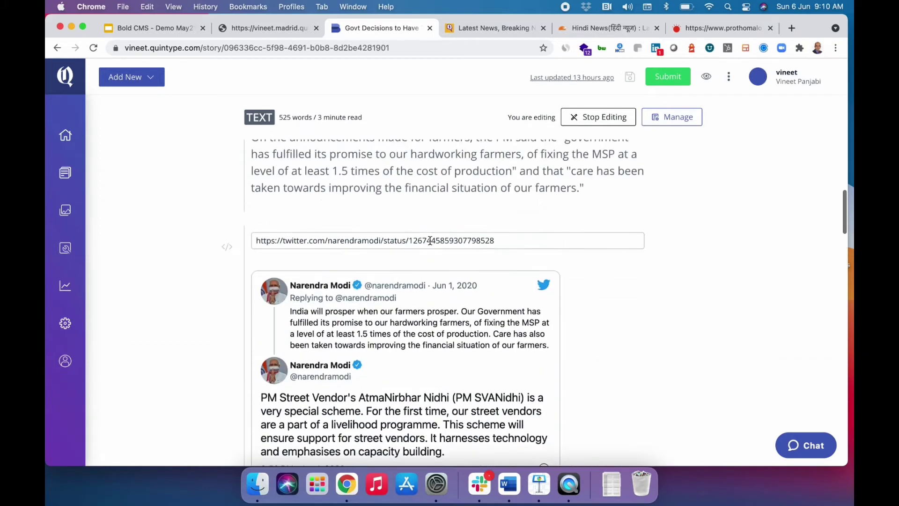
scroll(430, 240, "up", 4)
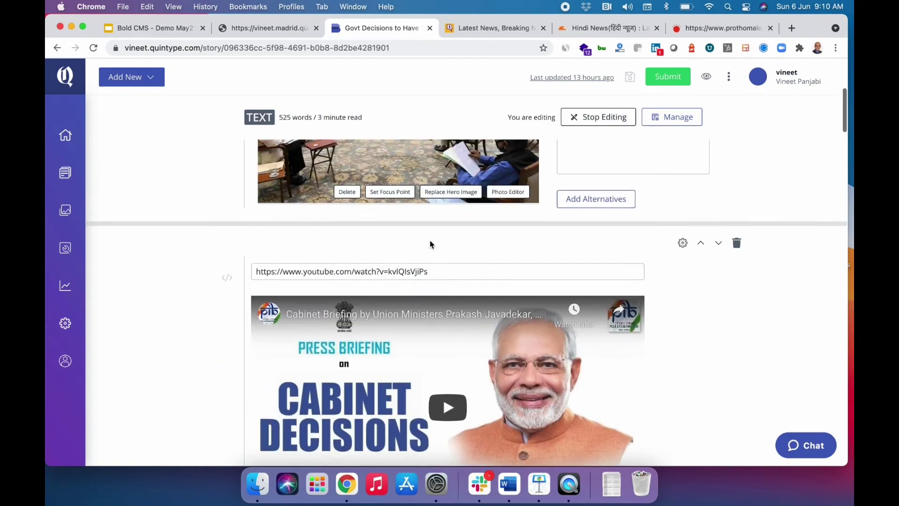
scroll(430, 240, "down", 15)
scroll(430, 240, "down", 10)
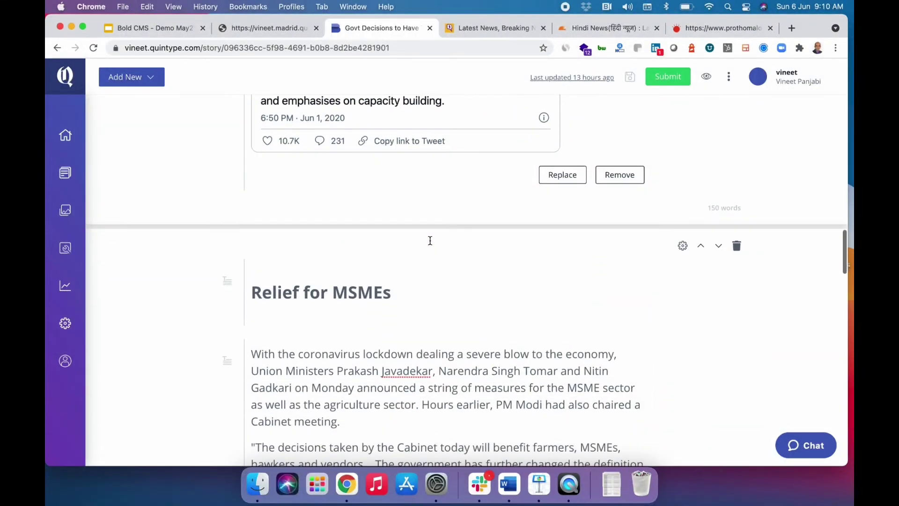
scroll(430, 240, "down", 4)
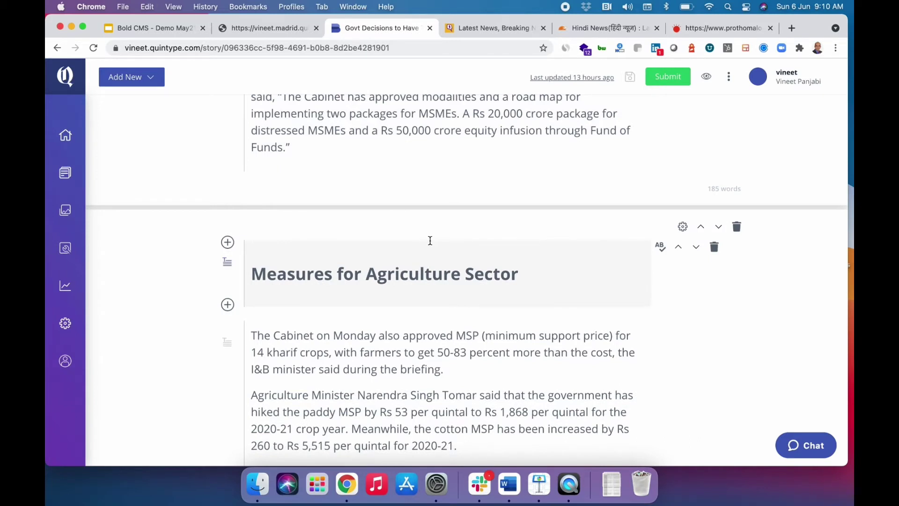
scroll(429, 240, "up", 15)
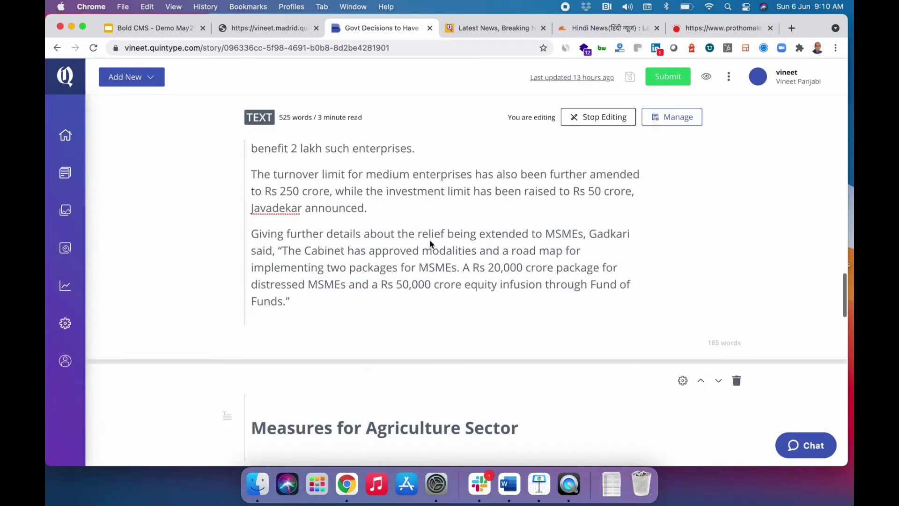
scroll(429, 240, "up", 12)
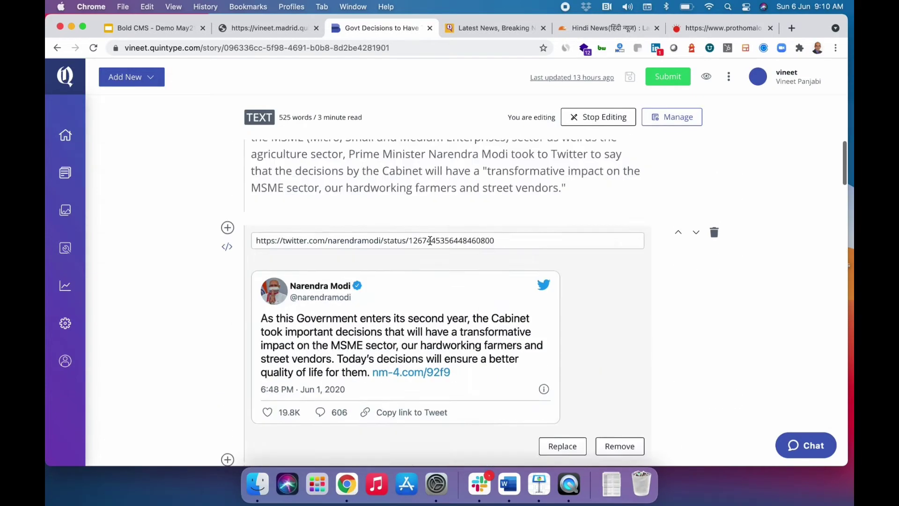
scroll(429, 240, "up", 3)
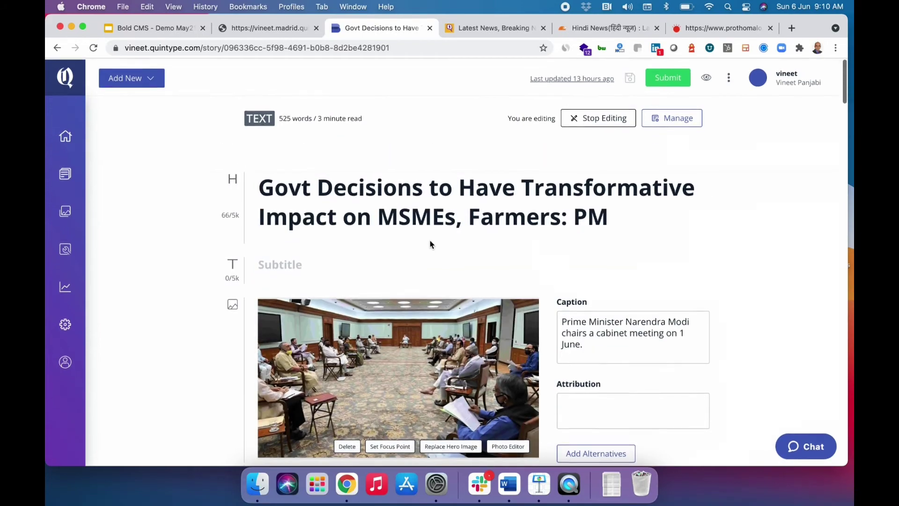
scroll(430, 240, "down", 7)
scroll(429, 240, "down", 15)
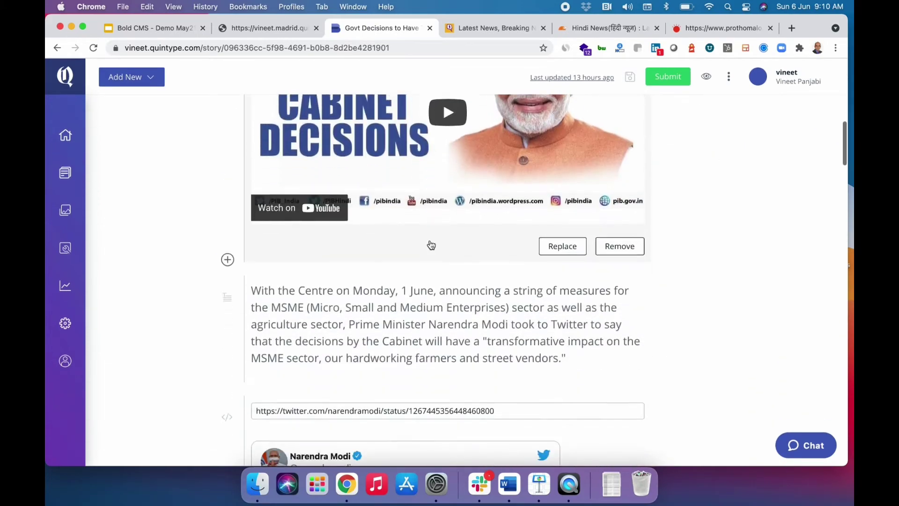
scroll(429, 240, "down", 10)
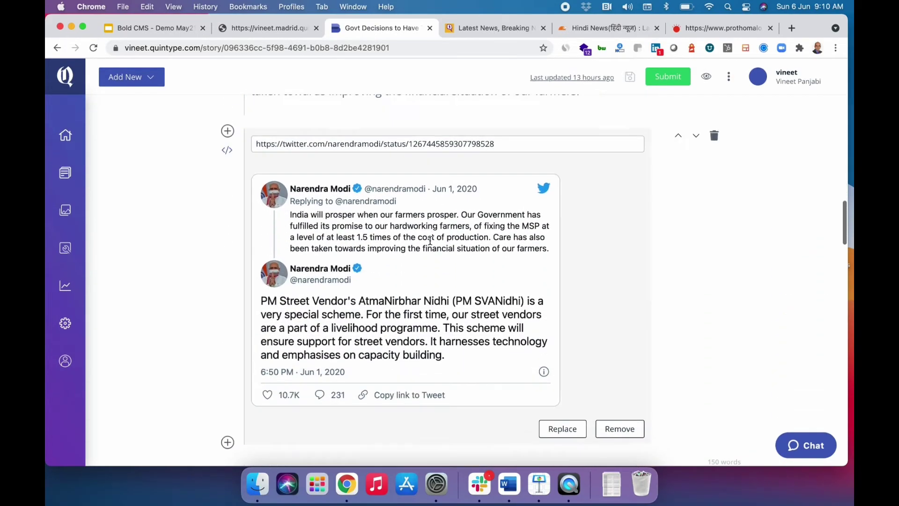
scroll(430, 240, "down", 1)
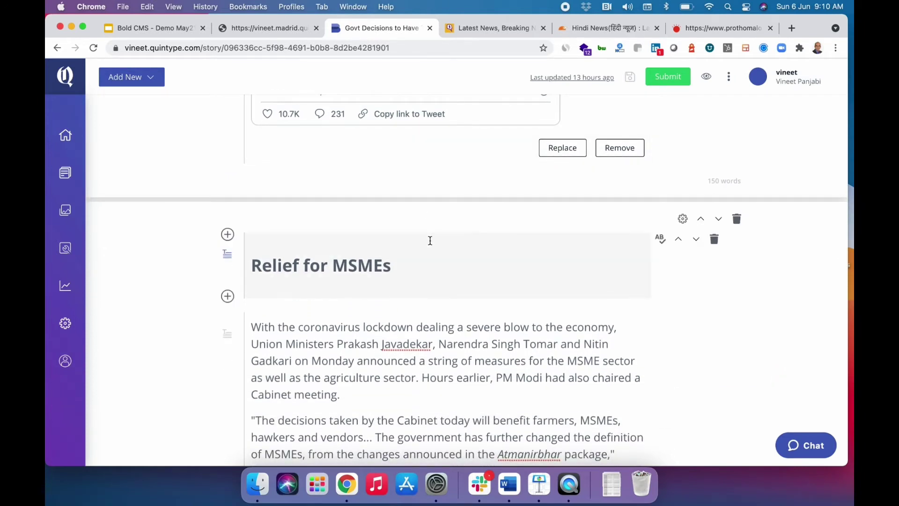
Move the opening paragraph above the Cabinet Decisions YouTube video.
left_click(430, 240)
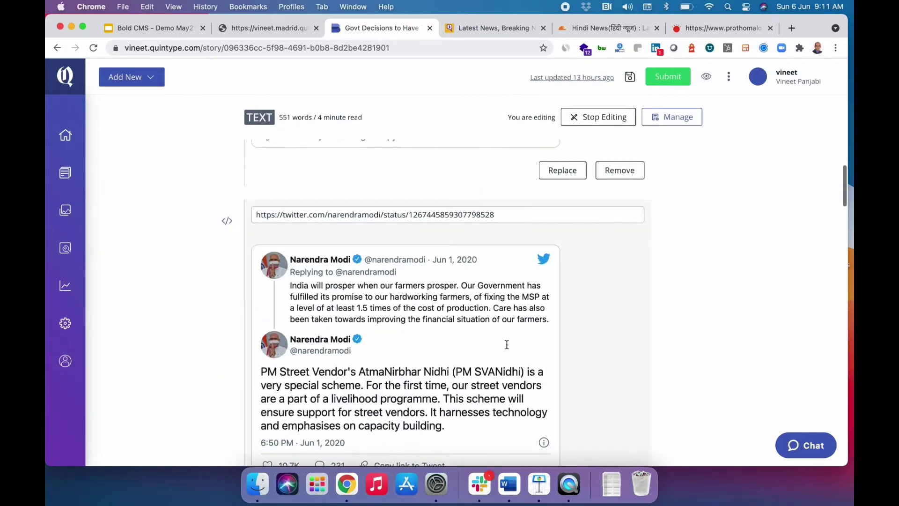
scroll(506, 344, "up", 20)
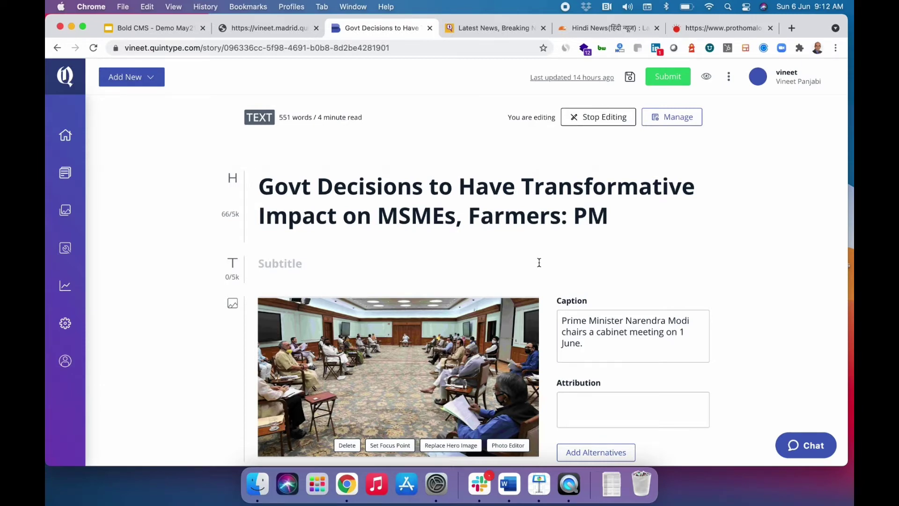
scroll(539, 262, "down", 15)
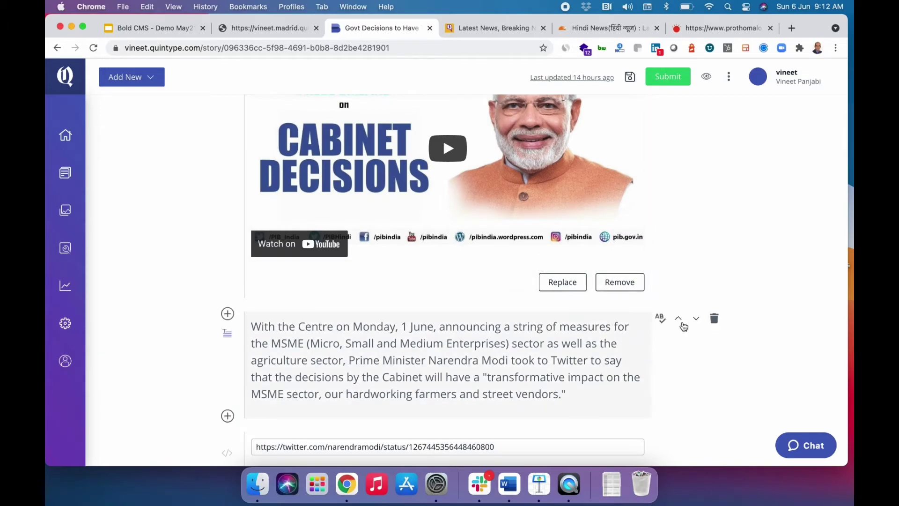
left_click(681, 321)
Open the Import Card panel at the bottom of the story.
scroll(681, 320, "down", 10)
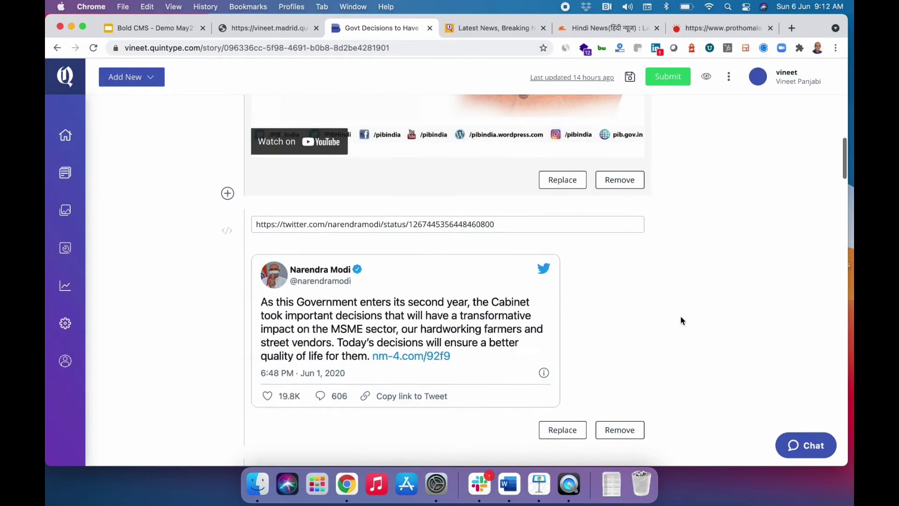
scroll(681, 320, "down", 20)
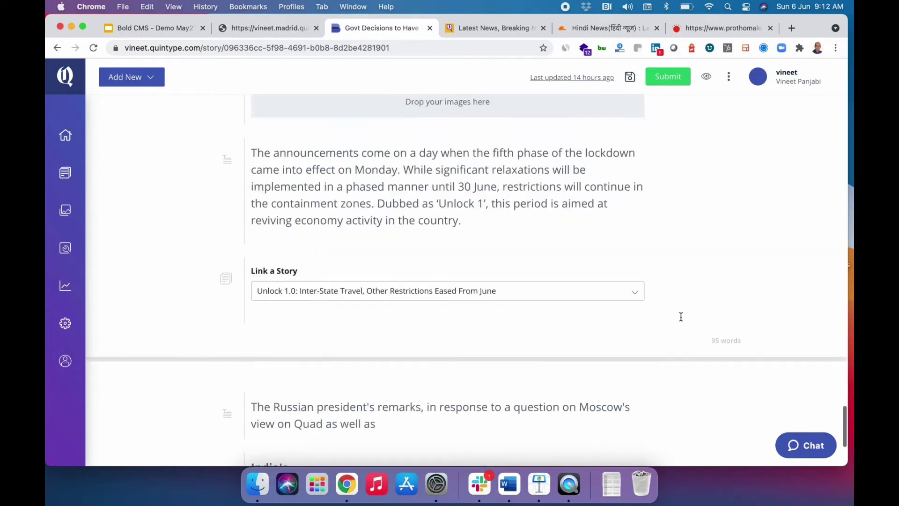
left_click(655, 448)
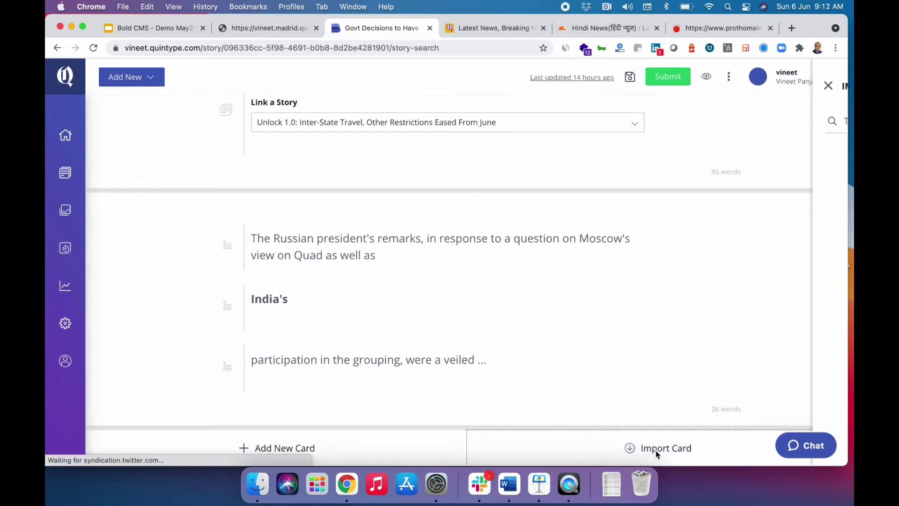
Search 'mo' and import the card from the Congress MP Assam gas tragedy story.
left_click(674, 123)
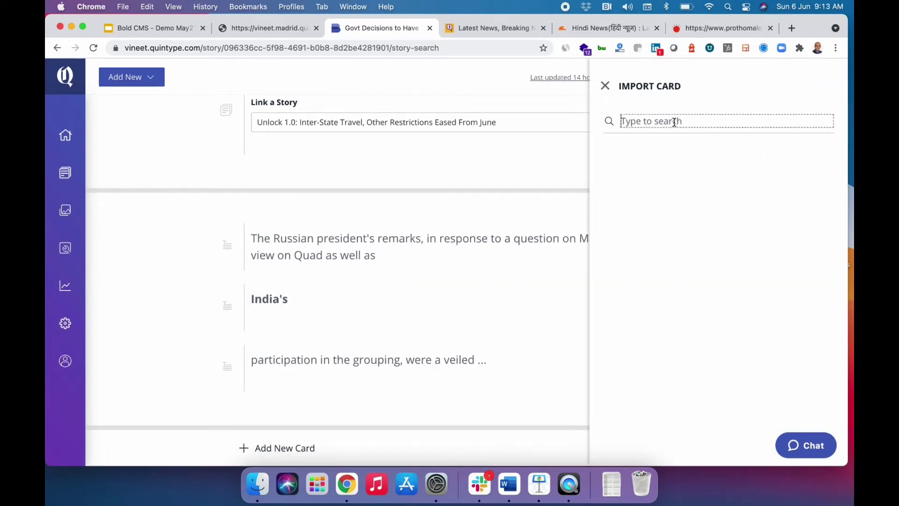
type("modi")
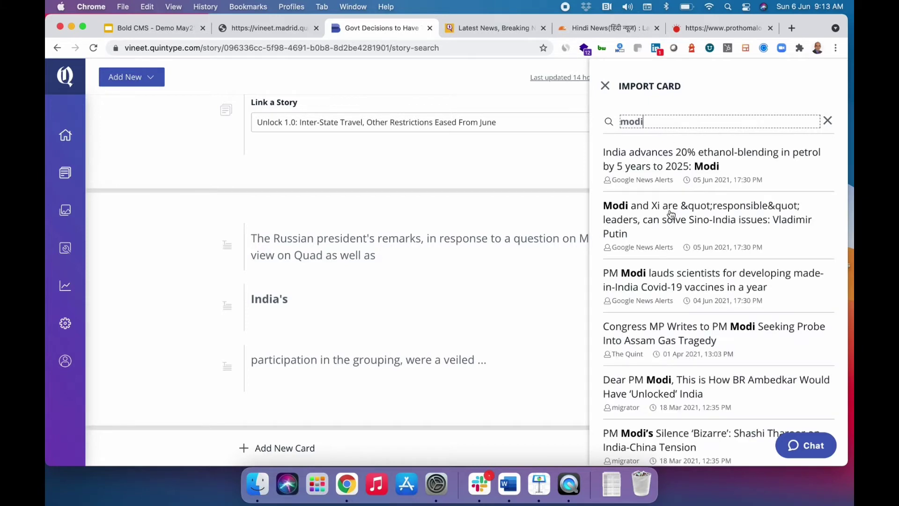
left_click(664, 336)
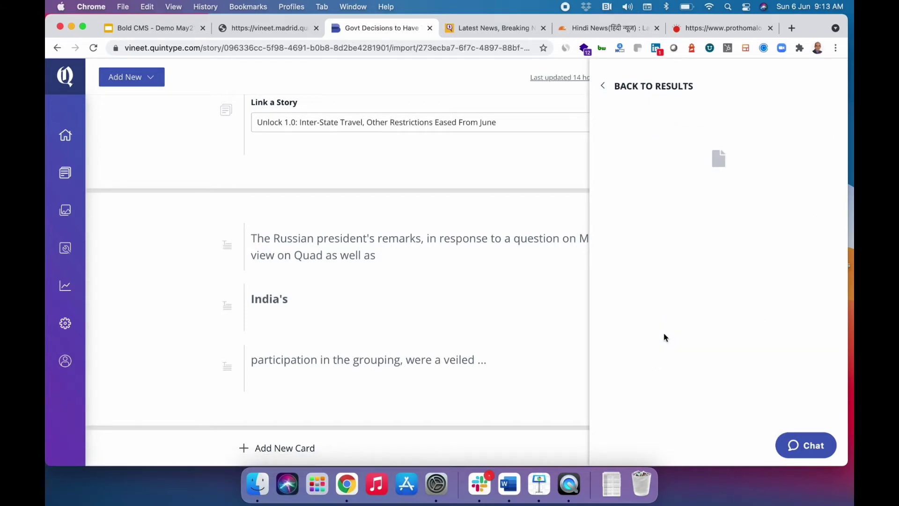
mouse_move(667, 332)
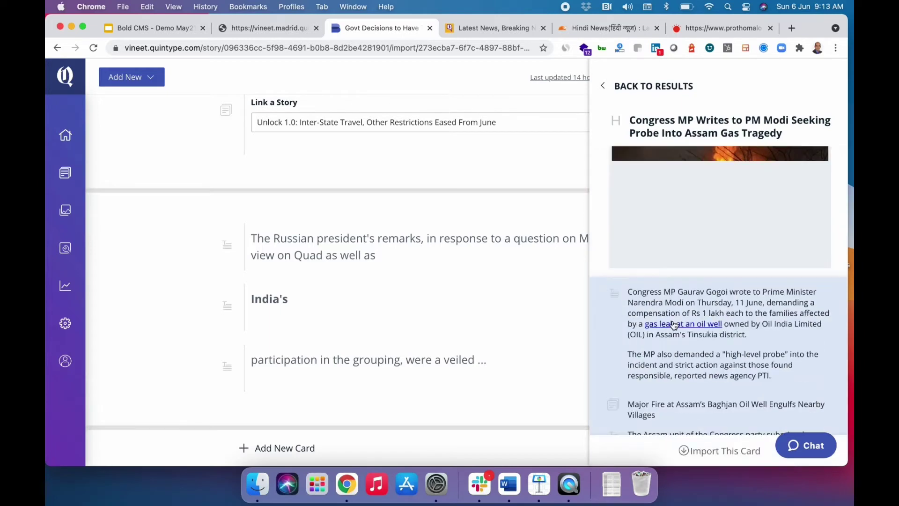
left_click(710, 452)
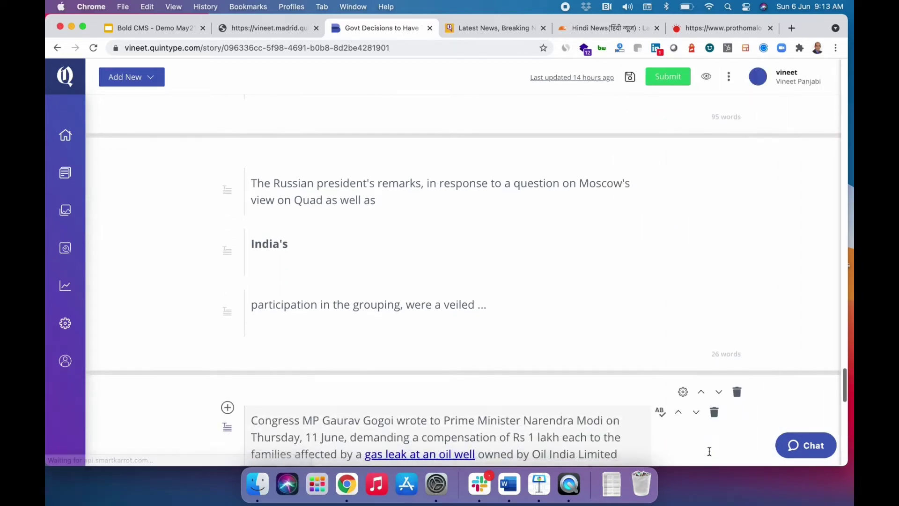
scroll(465, 361, "down", 8)
scroll(467, 360, "down", 6)
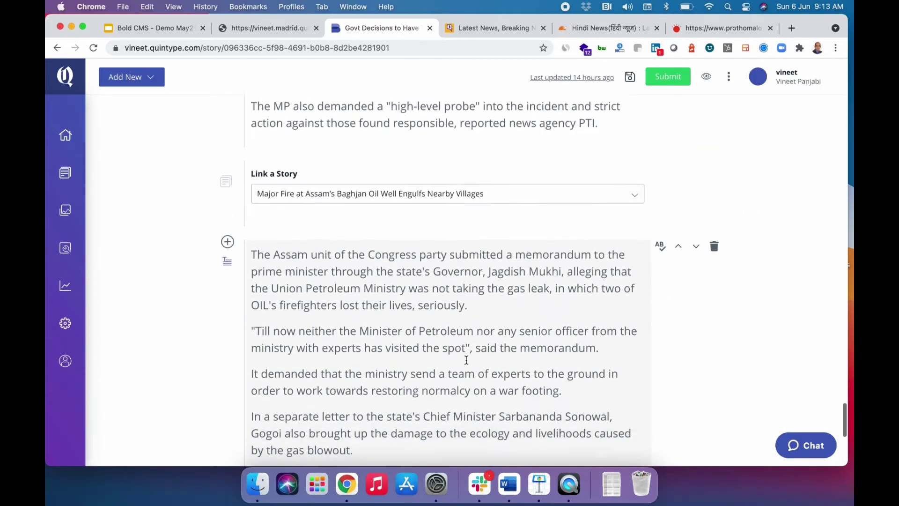
scroll(466, 360, "up", 20)
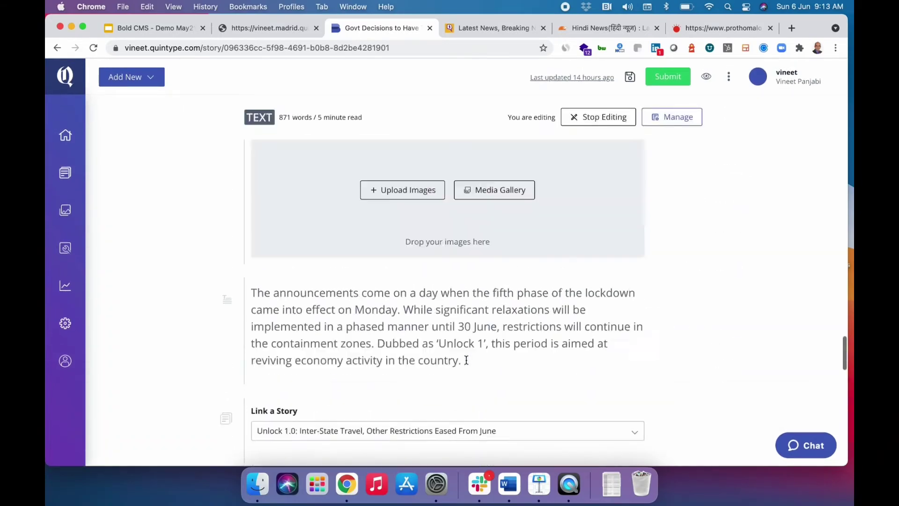
scroll(466, 359, "up", 5)
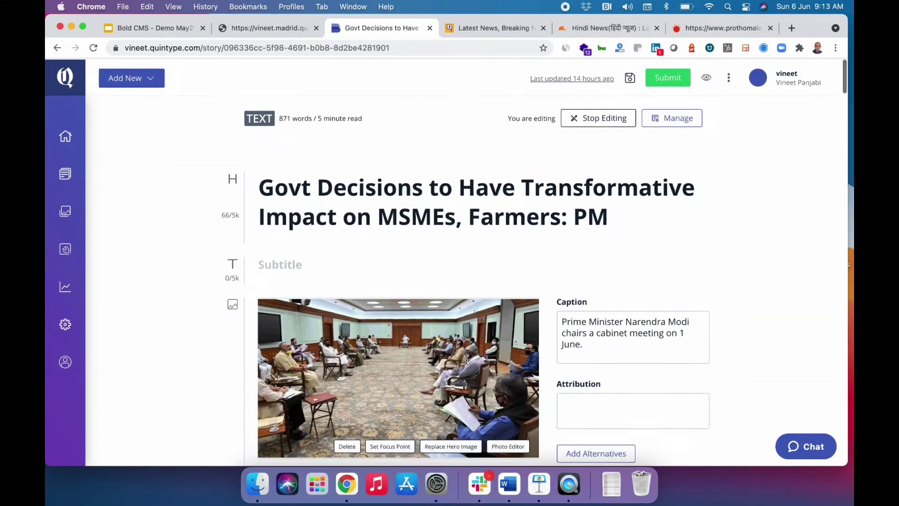
left_click(508, 387)
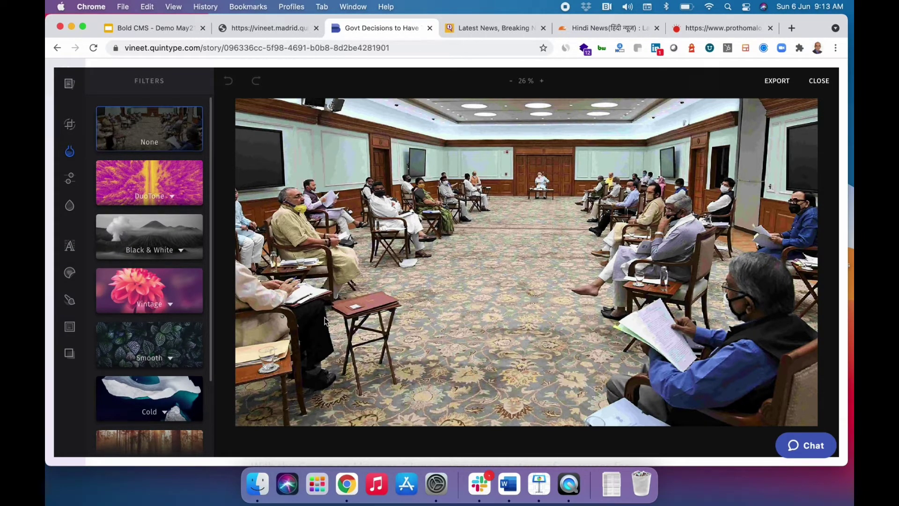
scroll(150, 348, "down", 3)
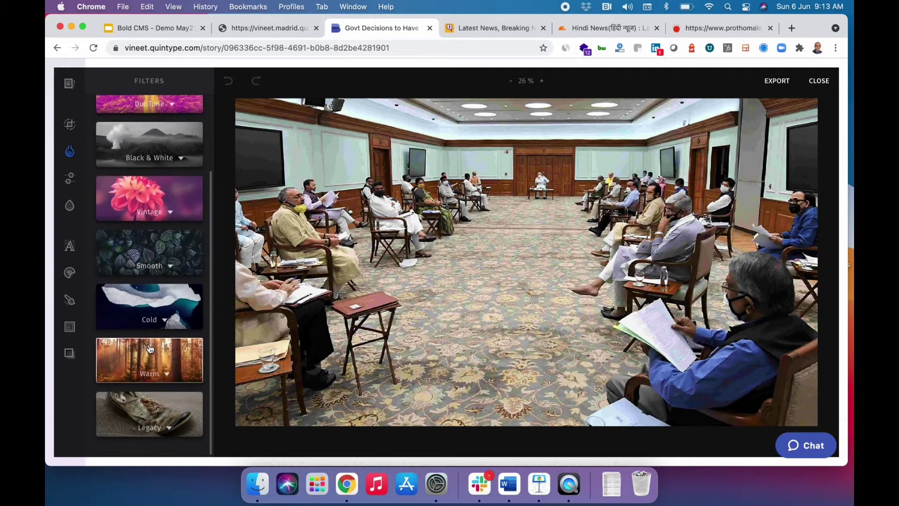
left_click(69, 326)
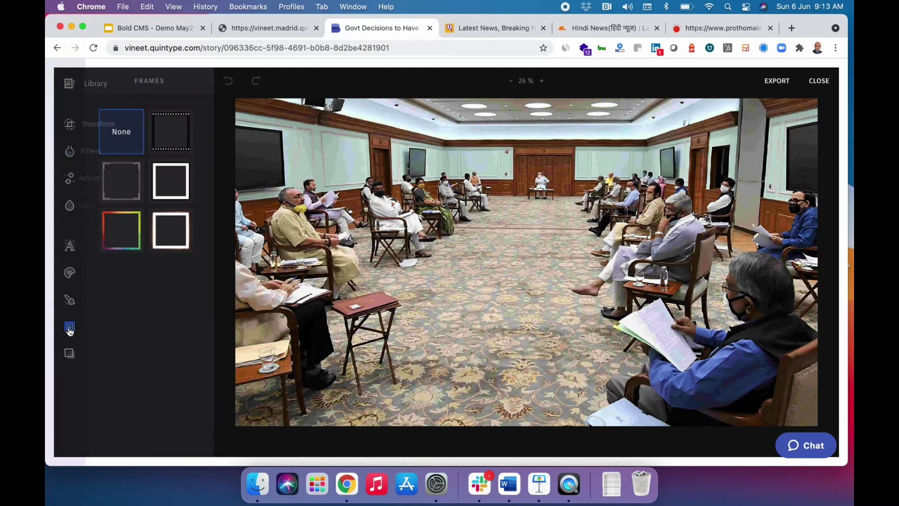
left_click(126, 238)
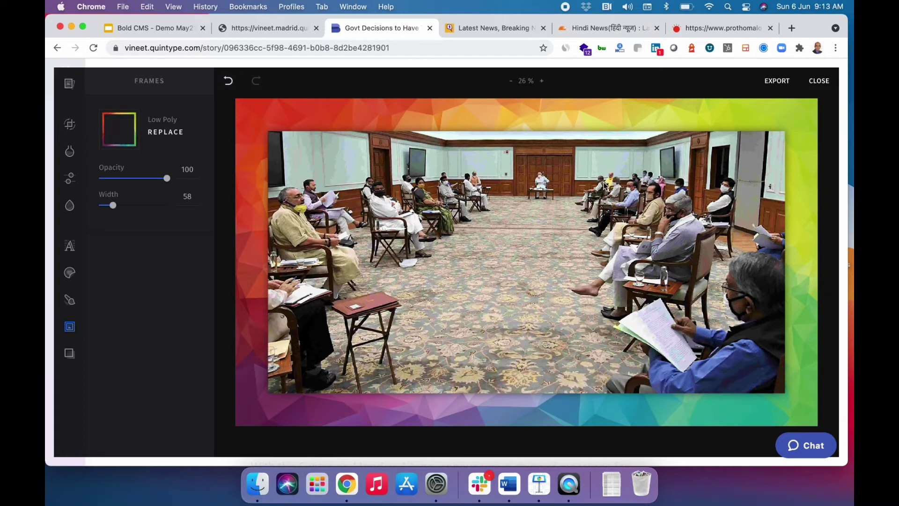
left_click(820, 82)
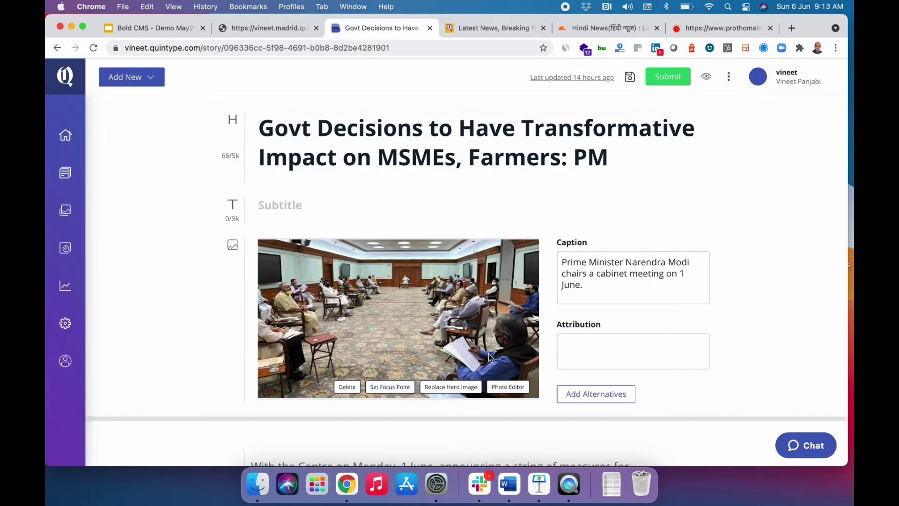
Replace the hero image by searching 'dogs' and picking the five-puppies photo.
left_click(456, 388)
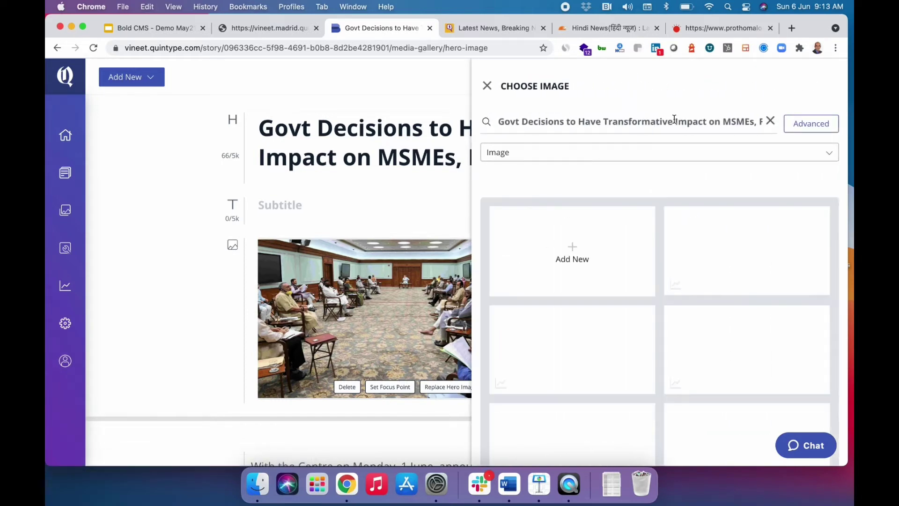
left_click(770, 122)
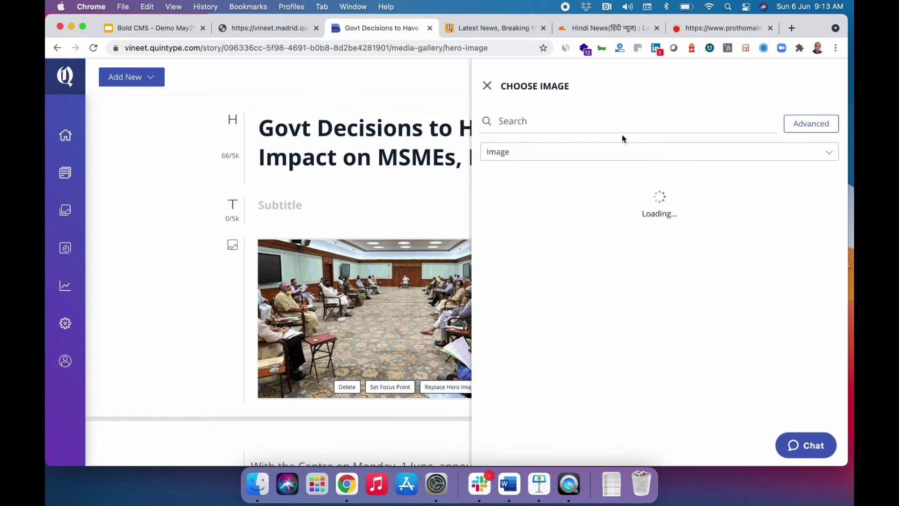
scroll(590, 250, "down", 3)
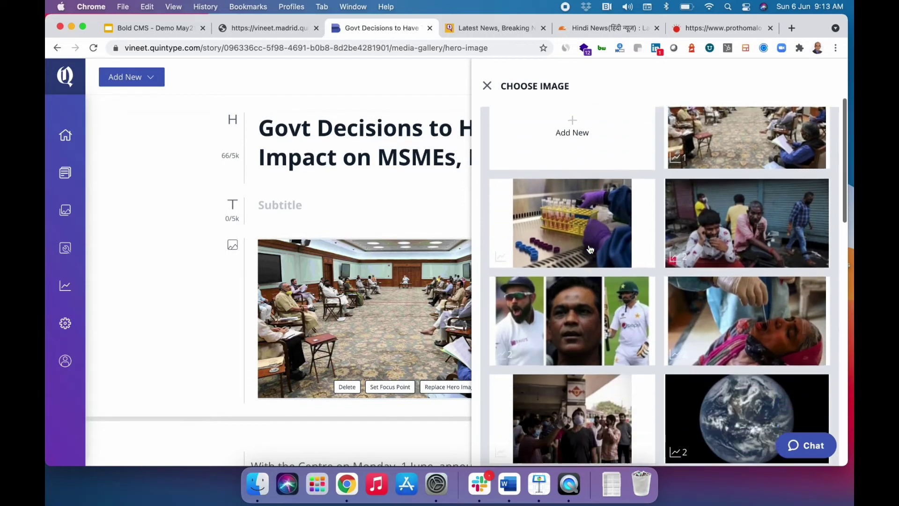
scroll(589, 245, "up", 5)
left_click(580, 120)
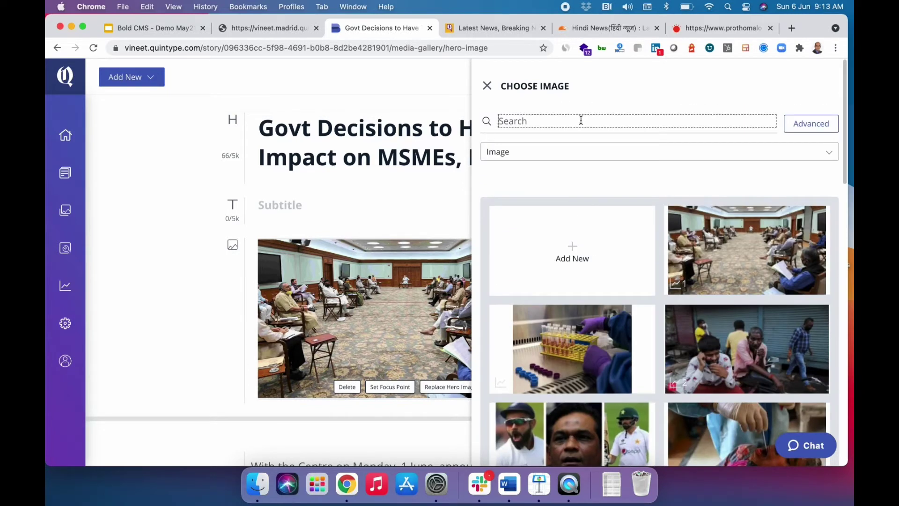
type("dogs")
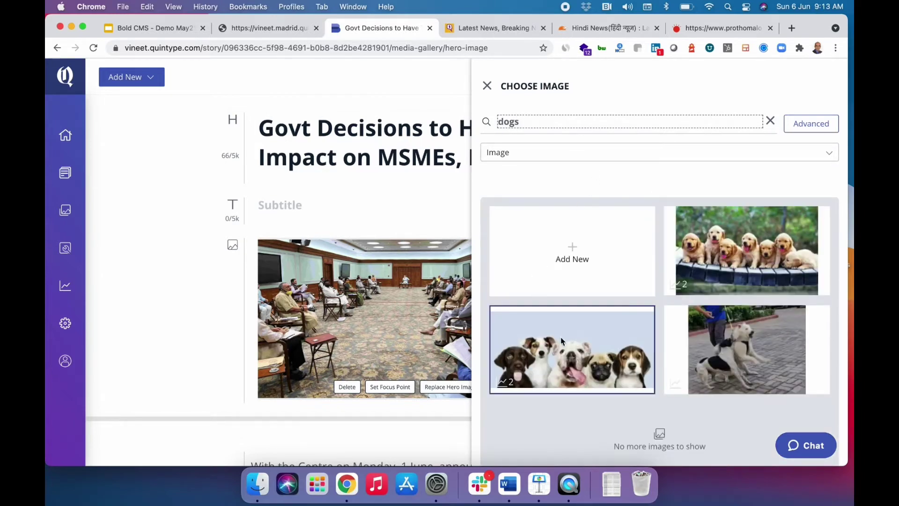
left_click(564, 347)
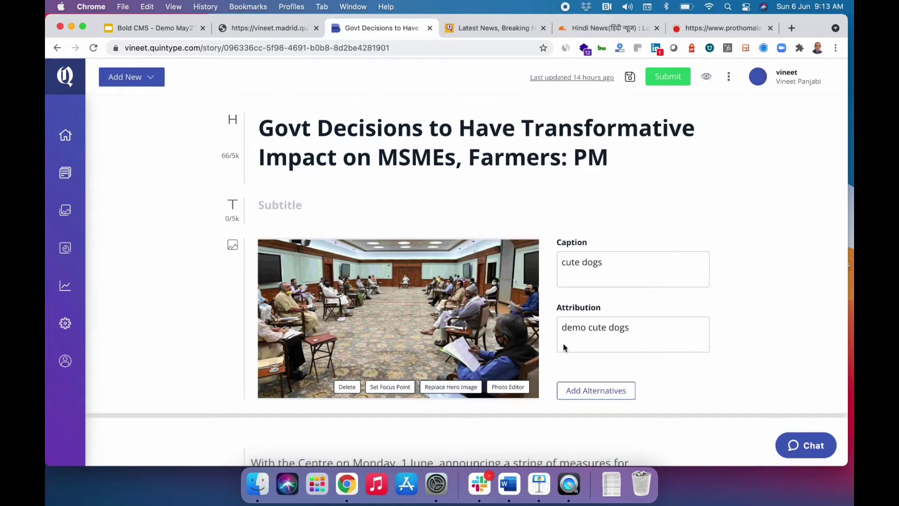
In the story preview, set the hero image's focus point on the dark brown puppy at left, then close the preview.
left_click(706, 78)
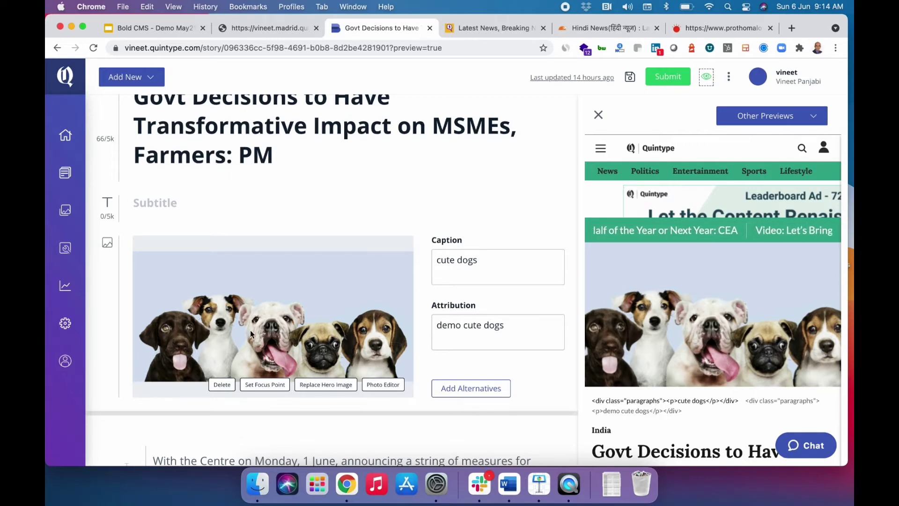
left_click(264, 385)
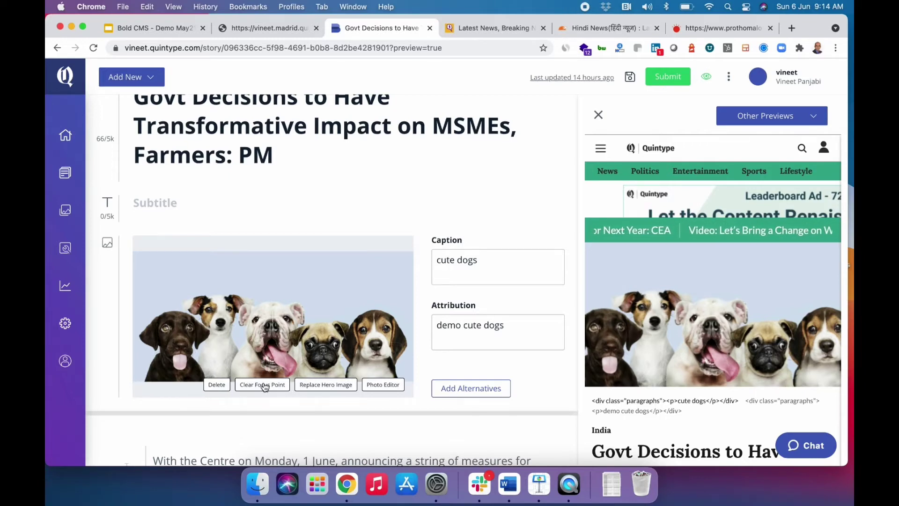
left_click(375, 320)
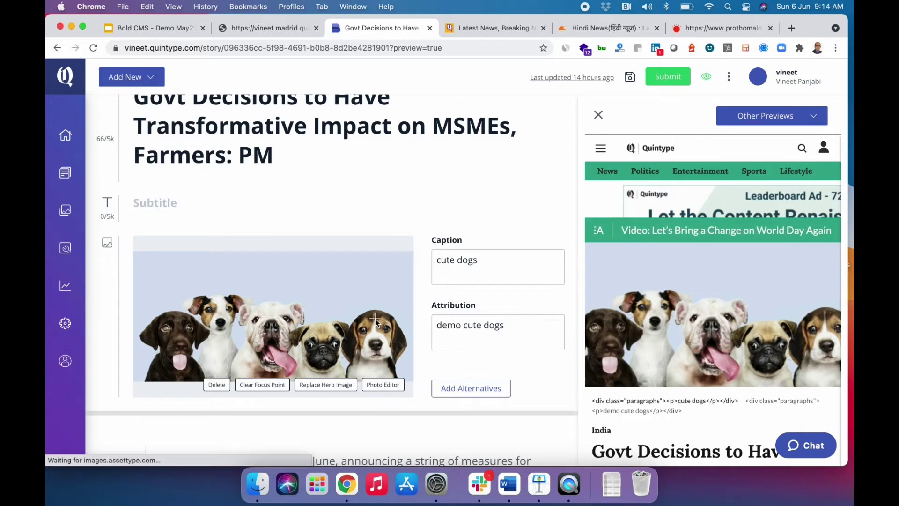
left_click(175, 327)
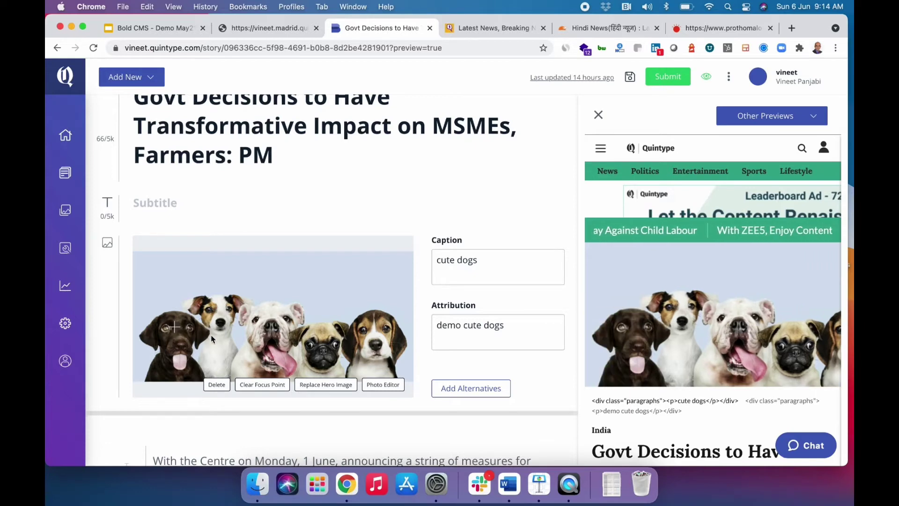
left_click(600, 115)
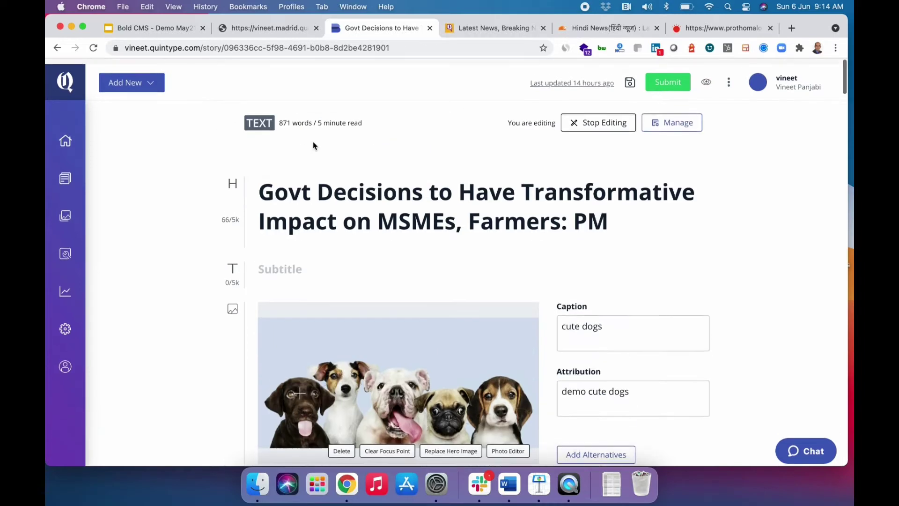
left_click(260, 117)
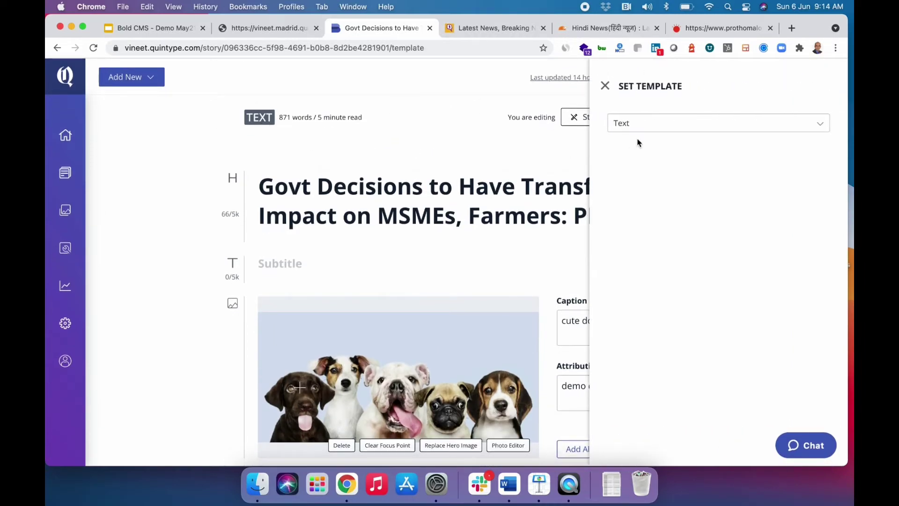
left_click(650, 126)
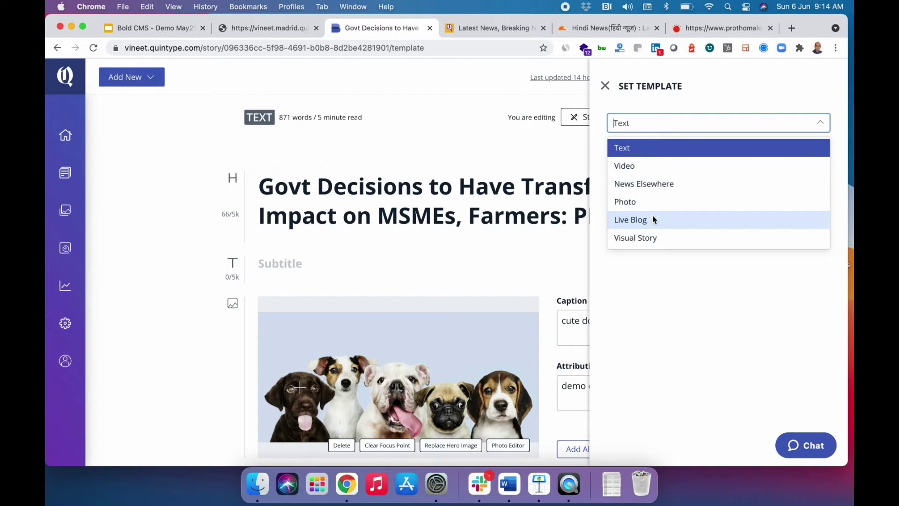
left_click(605, 87)
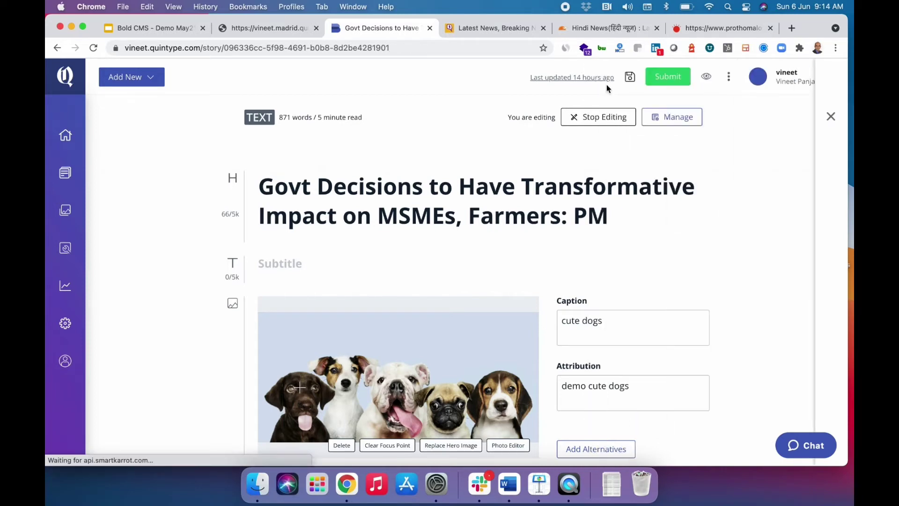
scroll(391, 246, "down", 6)
scroll(391, 247, "down", 15)
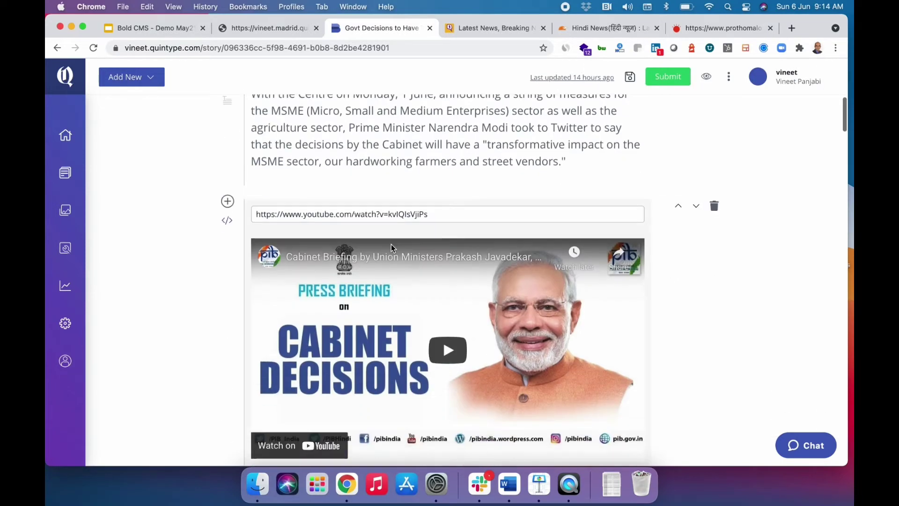
scroll(391, 244, "down", 10)
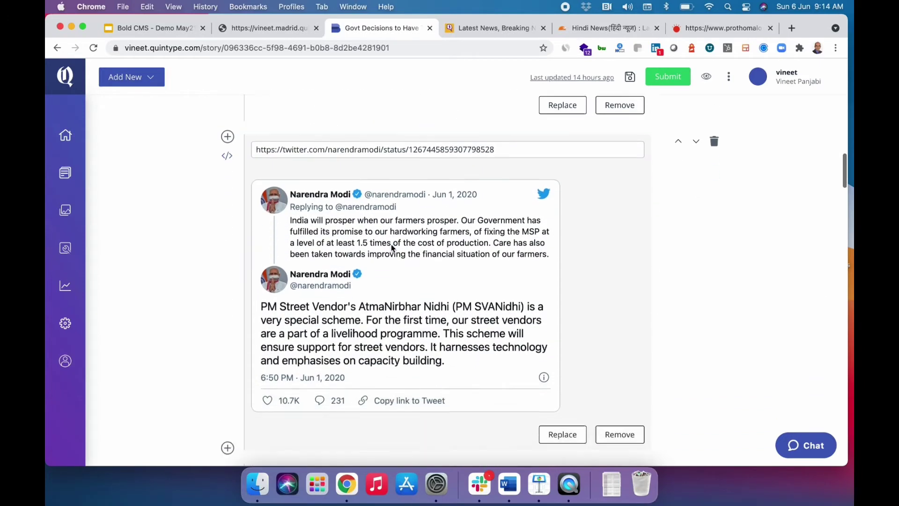
scroll(391, 244, "down", 10)
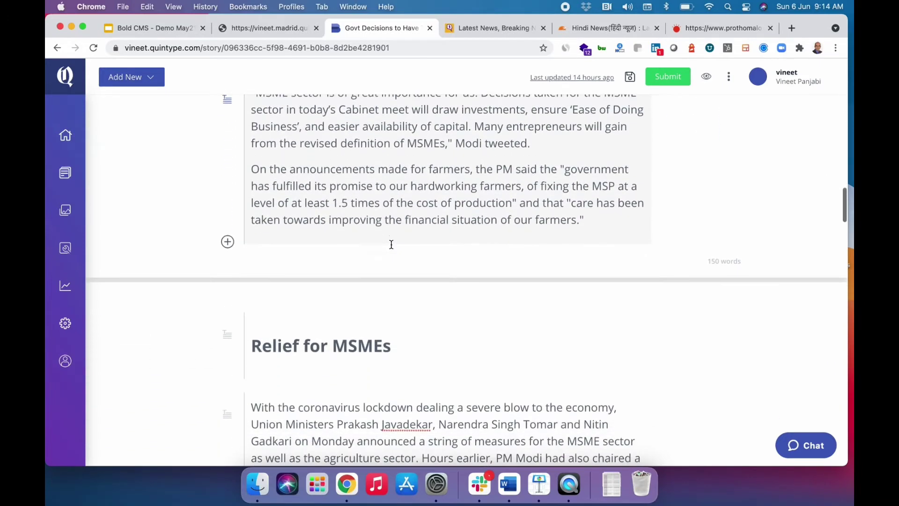
scroll(392, 244, "down", 10)
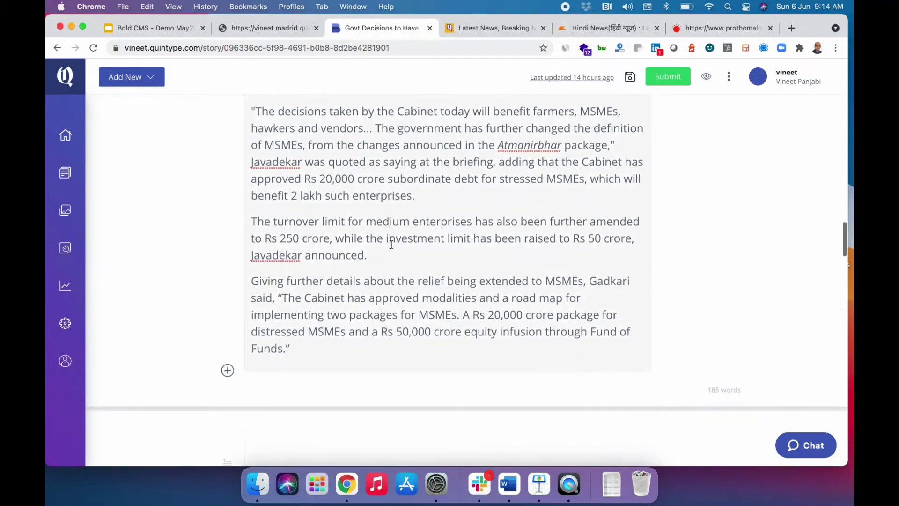
scroll(392, 243, "down", 10)
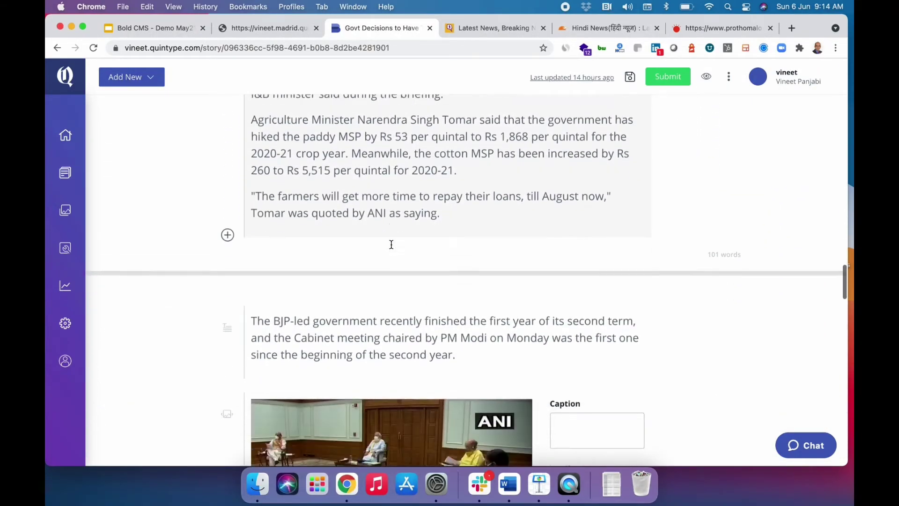
scroll(392, 244, "down", 10)
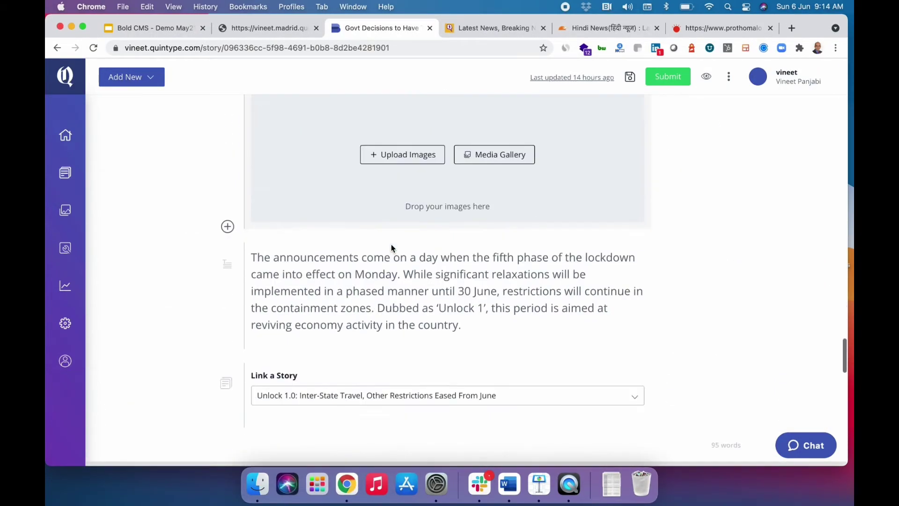
Restore the story from its Timeline to the Jun 05 version with the cabinet-meeting photo and 525 words.
left_click(729, 77)
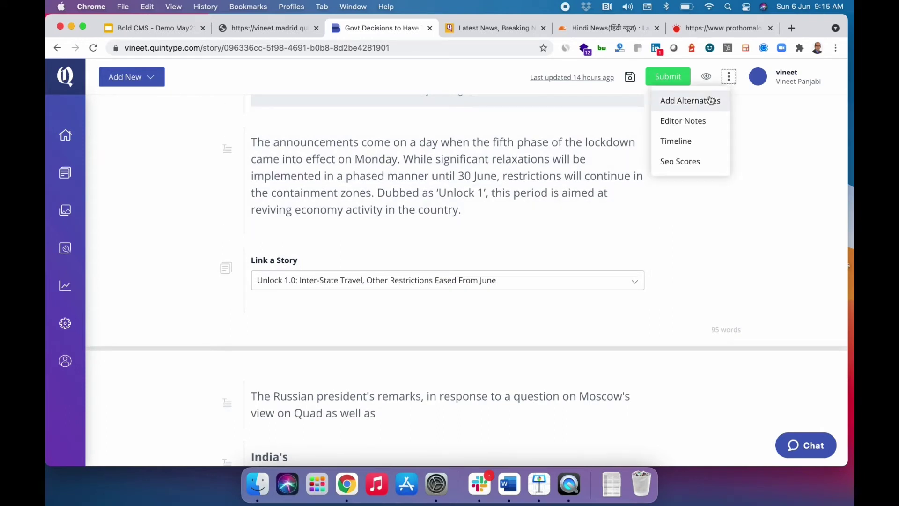
left_click(689, 144)
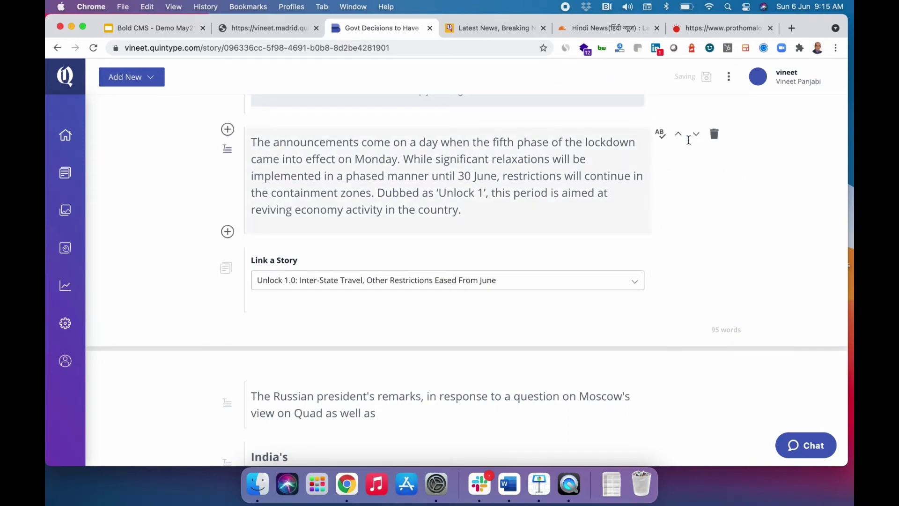
scroll(707, 267, "up", 2)
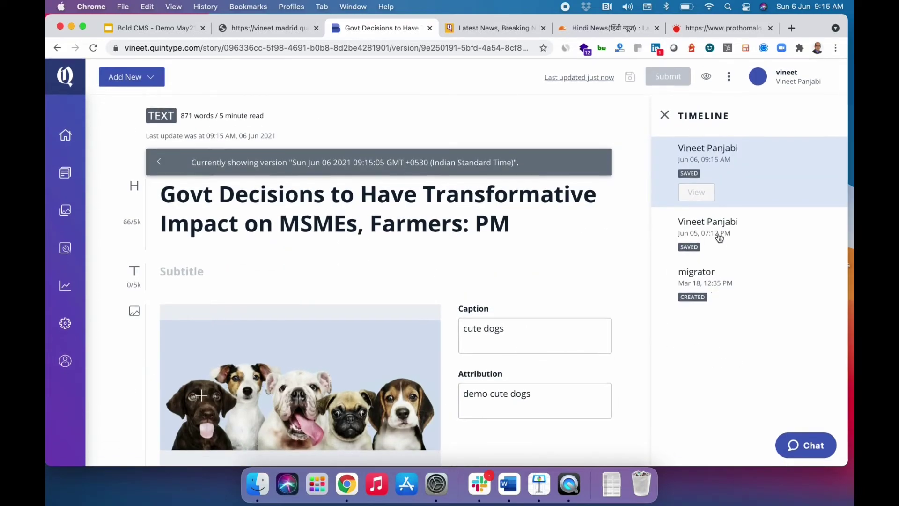
left_click(719, 238)
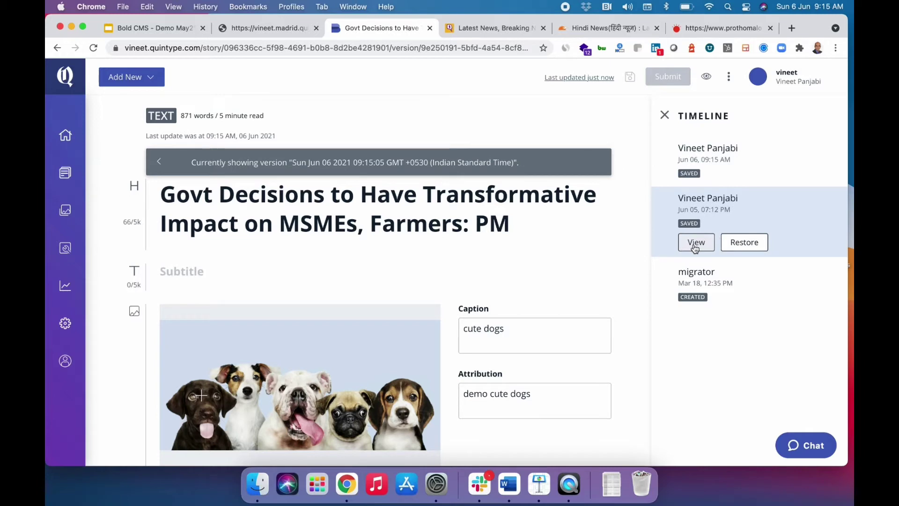
left_click(737, 246)
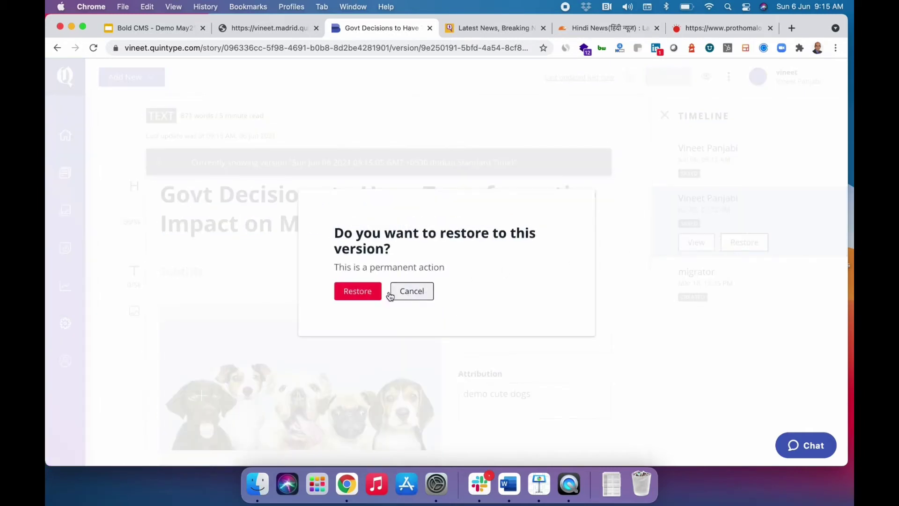
left_click(359, 298)
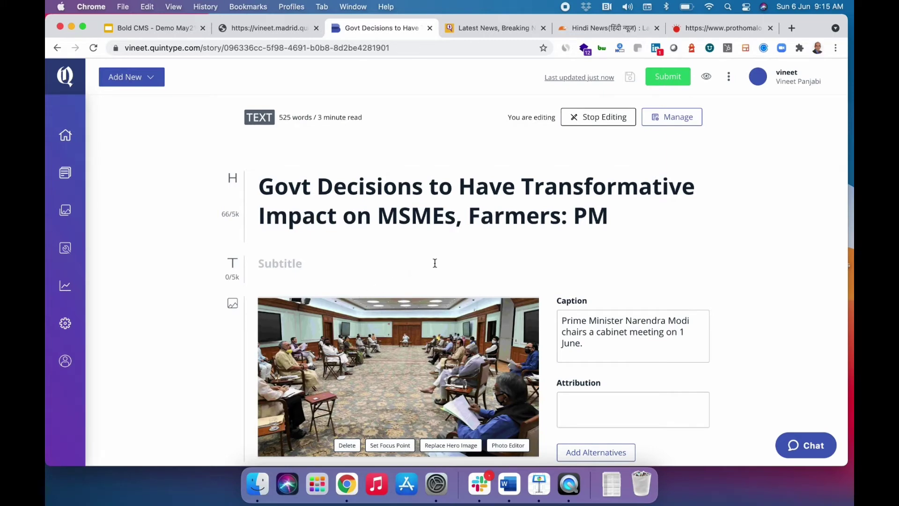
Check SEO scores for focus keyword 'modi': found in meta-description and content, missing from title.
left_click(729, 78)
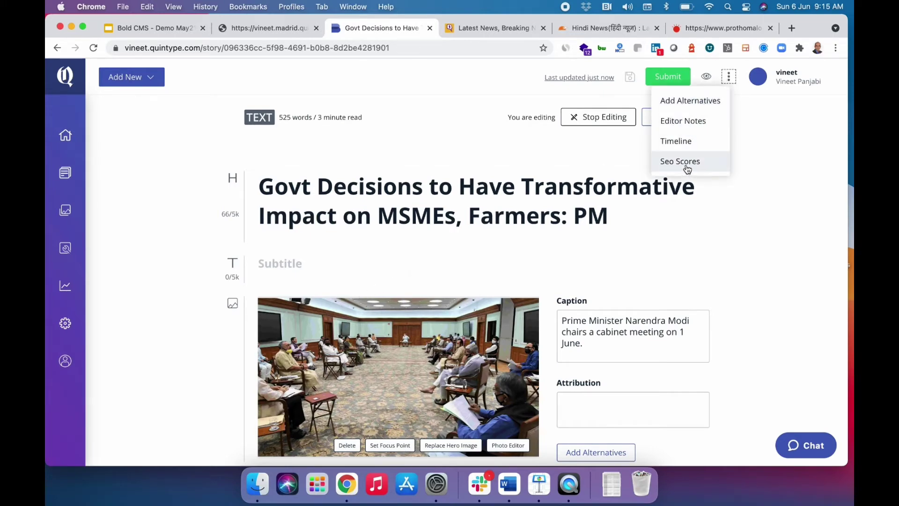
left_click(687, 163)
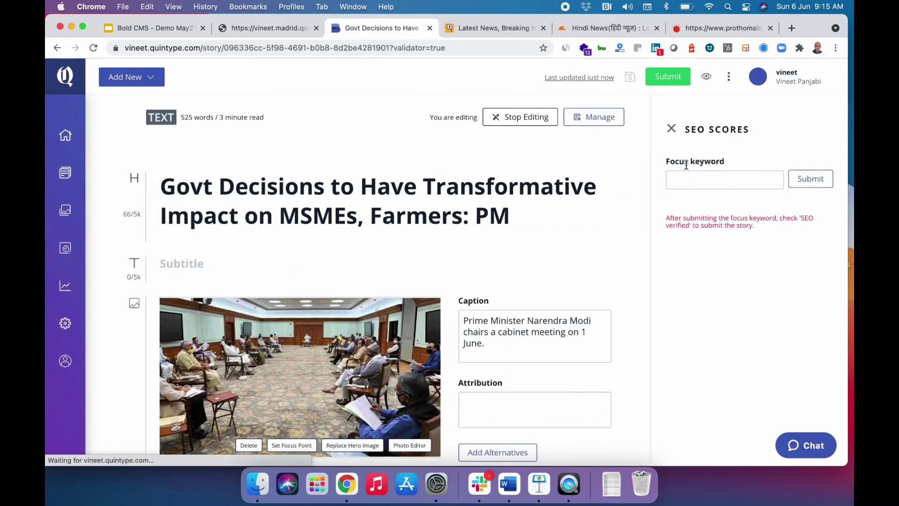
left_click(714, 177)
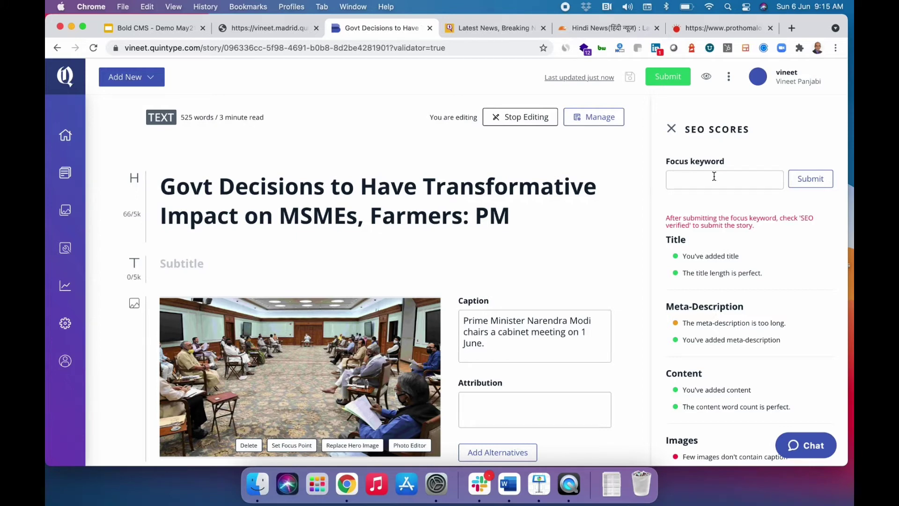
type("modi")
left_click(810, 181)
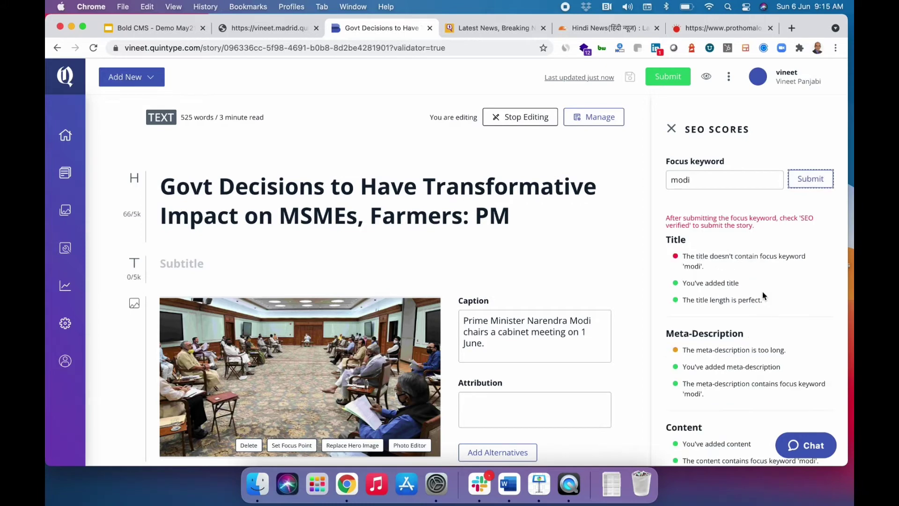
scroll(762, 291, "down", 3)
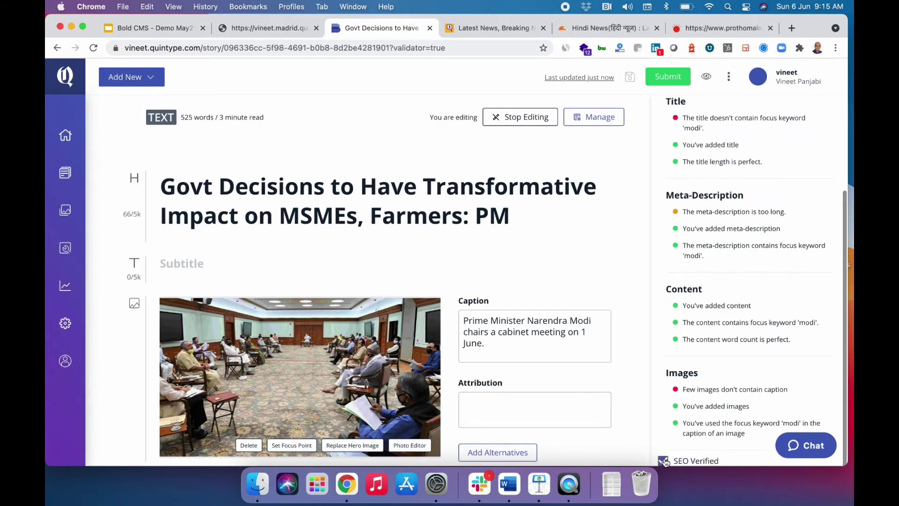
scroll(736, 250, "up", 3)
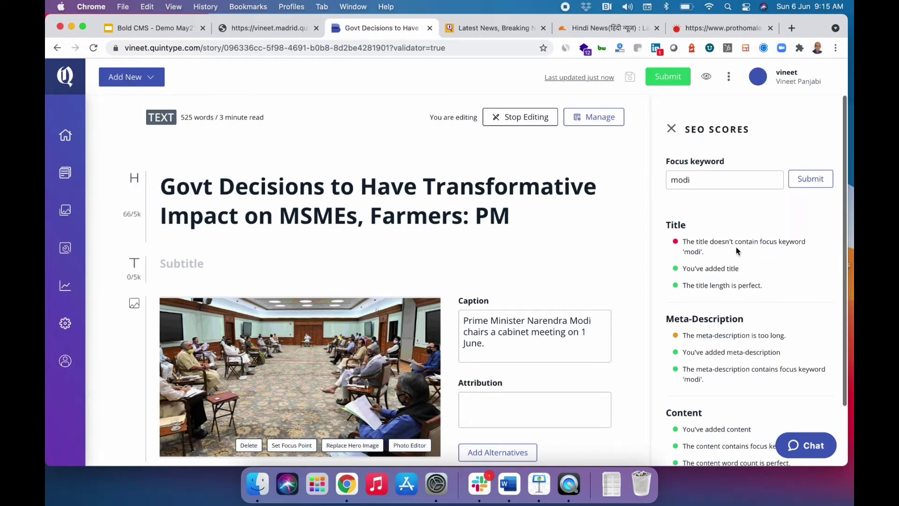
Close SEO Scores, open Story Details with sections India and News, and add an empty author row.
left_click(671, 131)
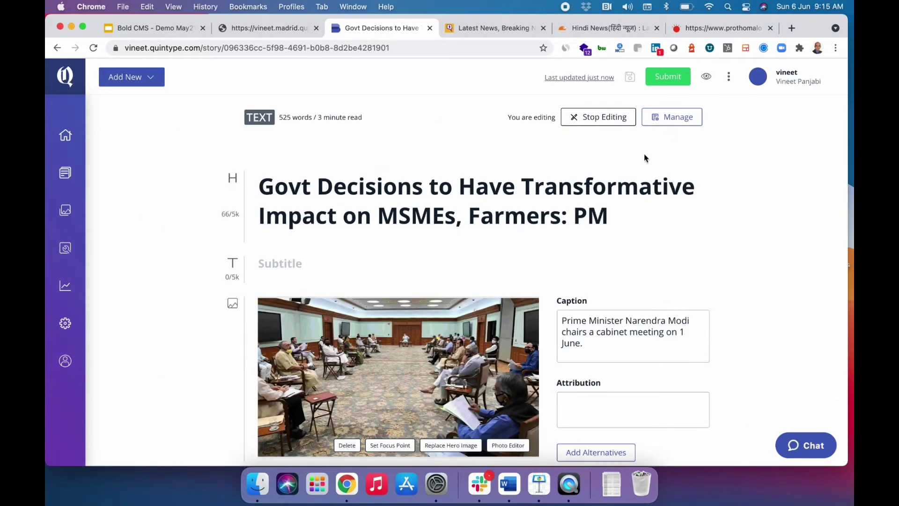
left_click(674, 127)
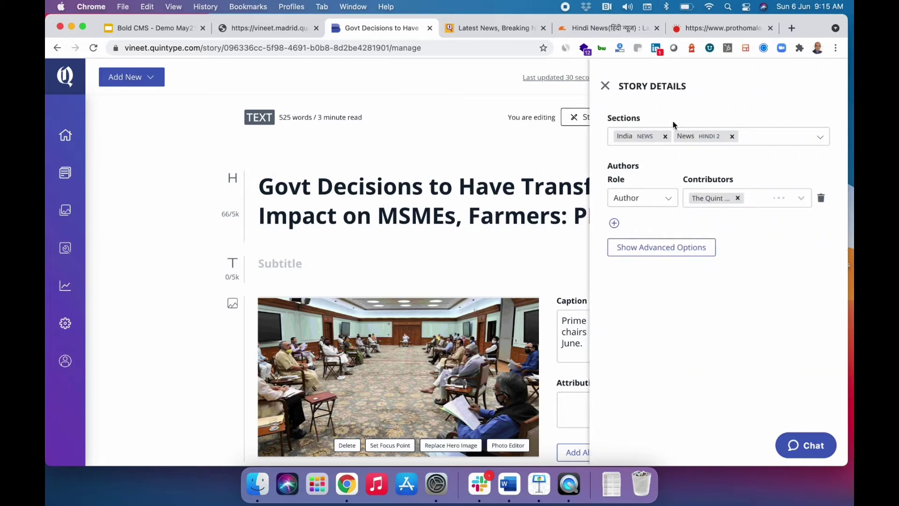
left_click(821, 140)
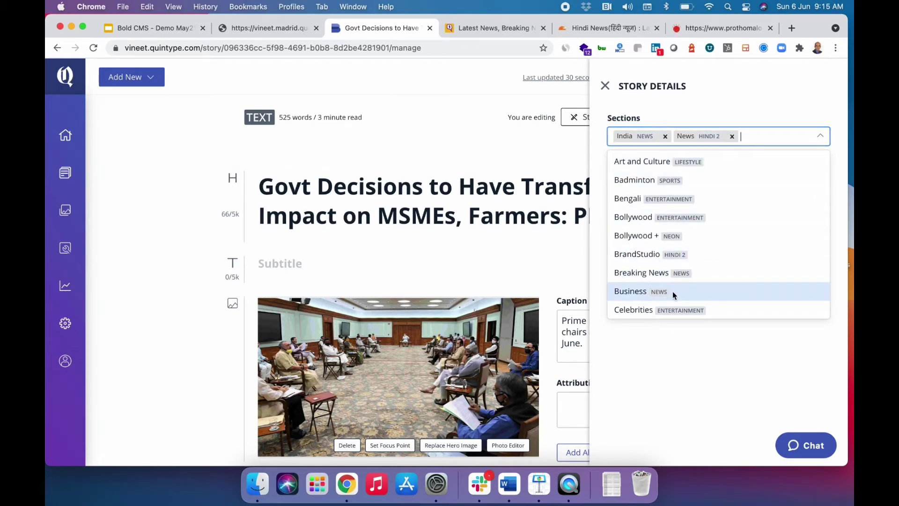
left_click(684, 104)
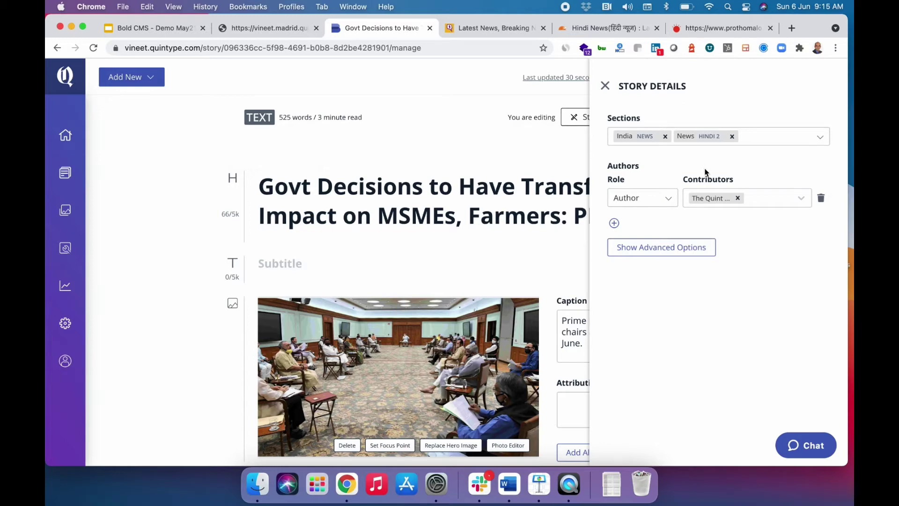
left_click(614, 223)
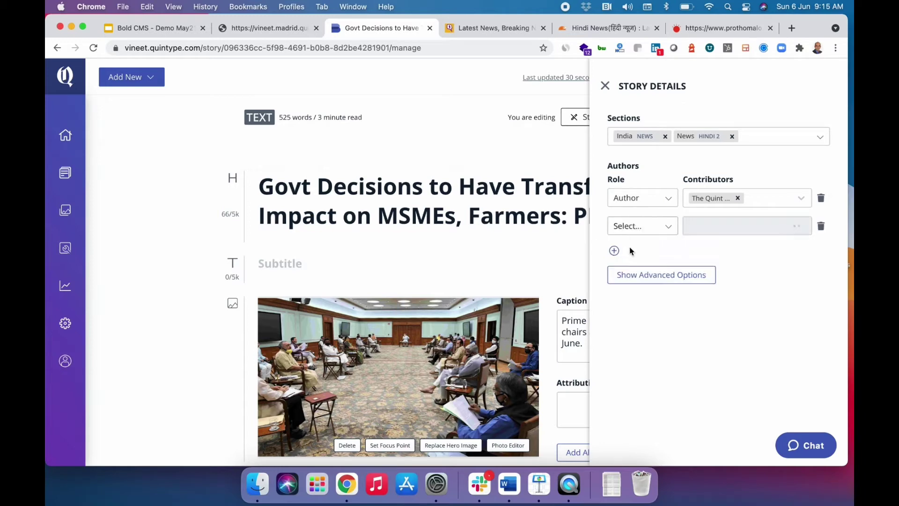
Show the advanced story options and set the Access Level to Public instead of Subscription.
left_click(649, 276)
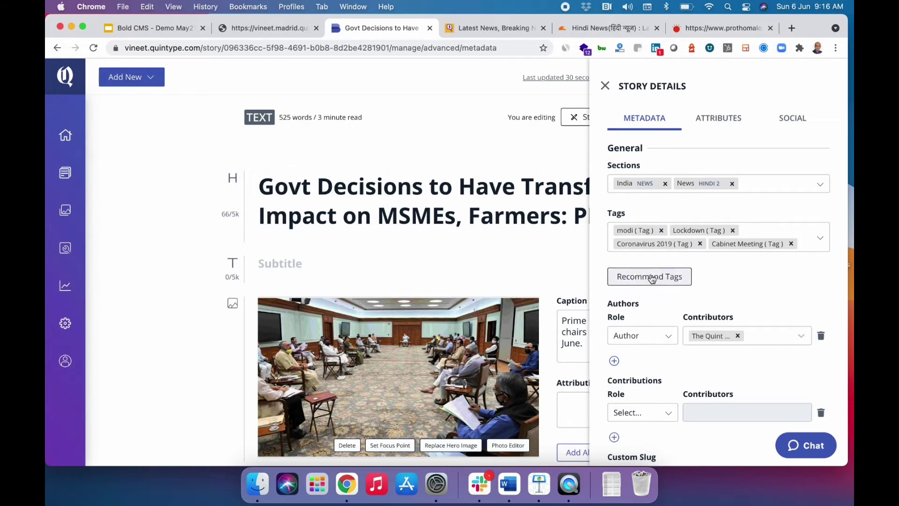
scroll(652, 278, "down", 2)
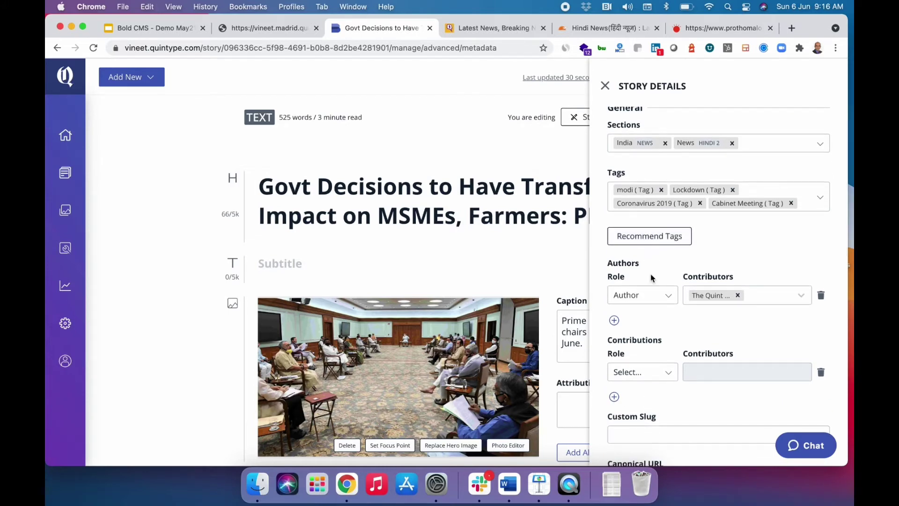
scroll(652, 278, "down", 10)
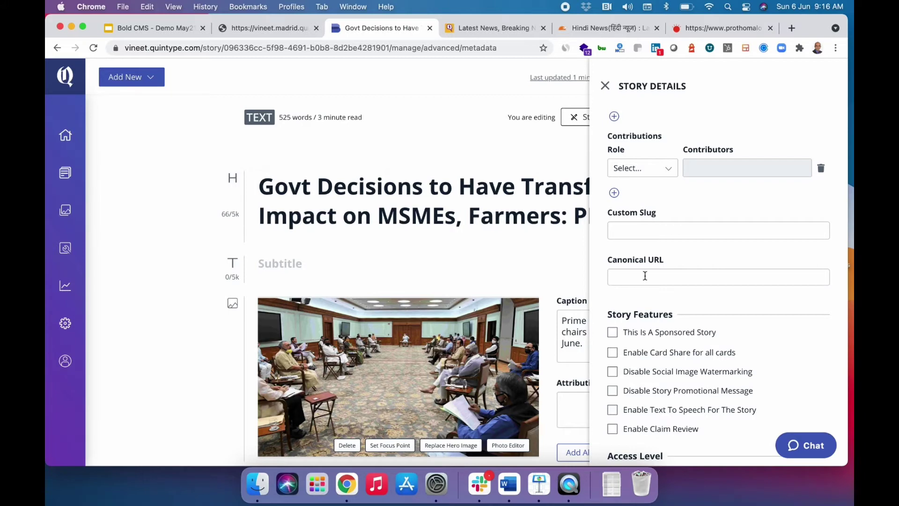
scroll(644, 276, "down", 5)
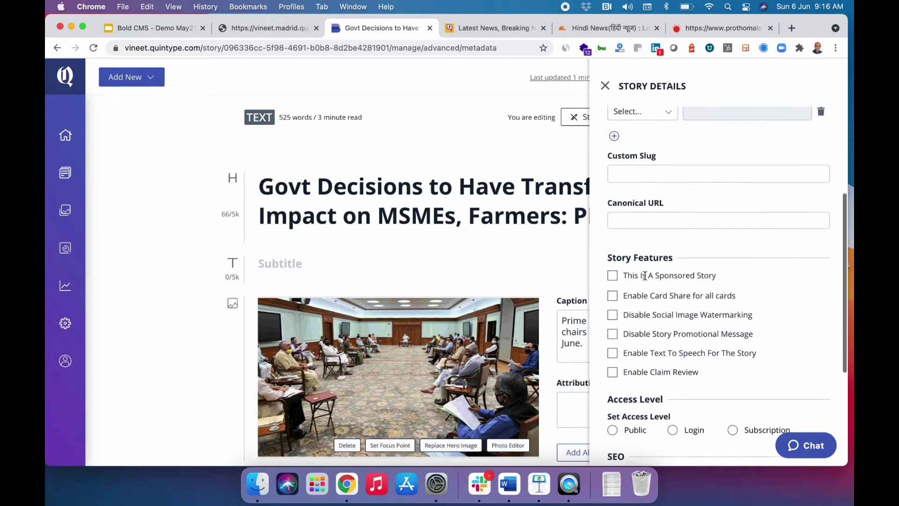
scroll(645, 276, "down", 4)
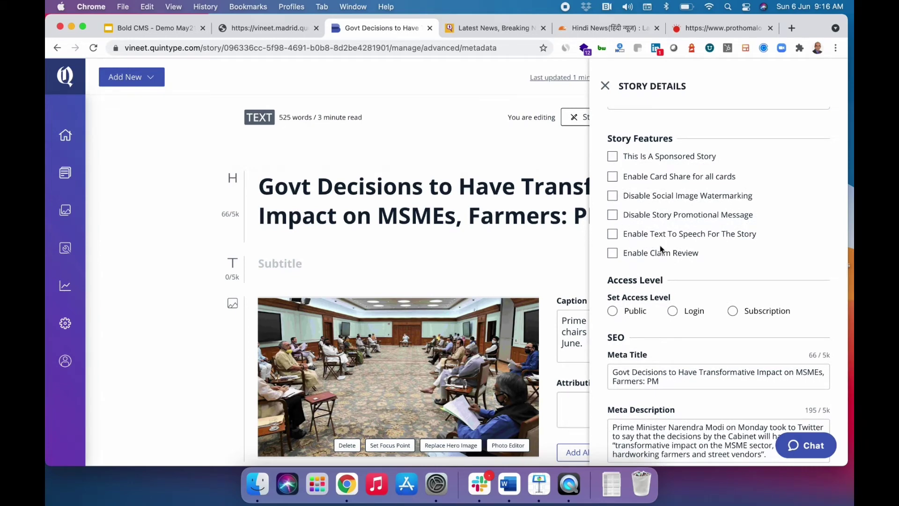
scroll(659, 246, "down", 4)
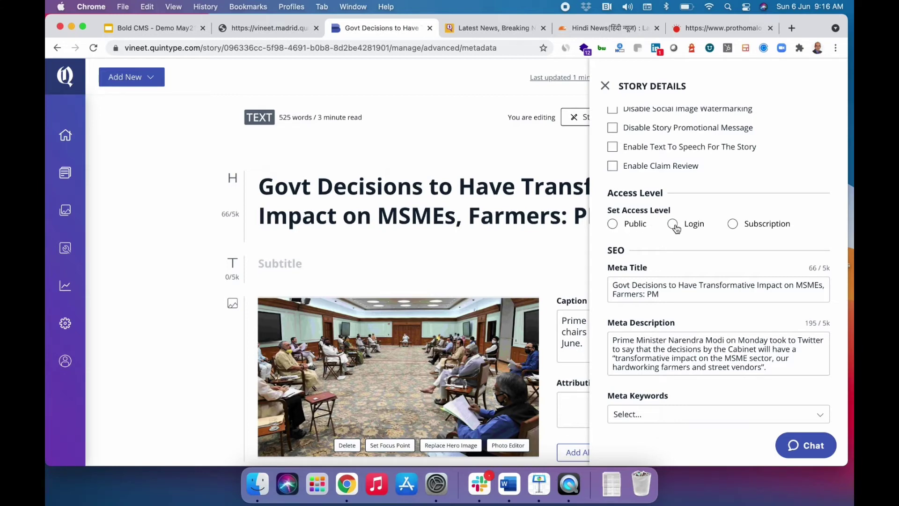
left_click(733, 224)
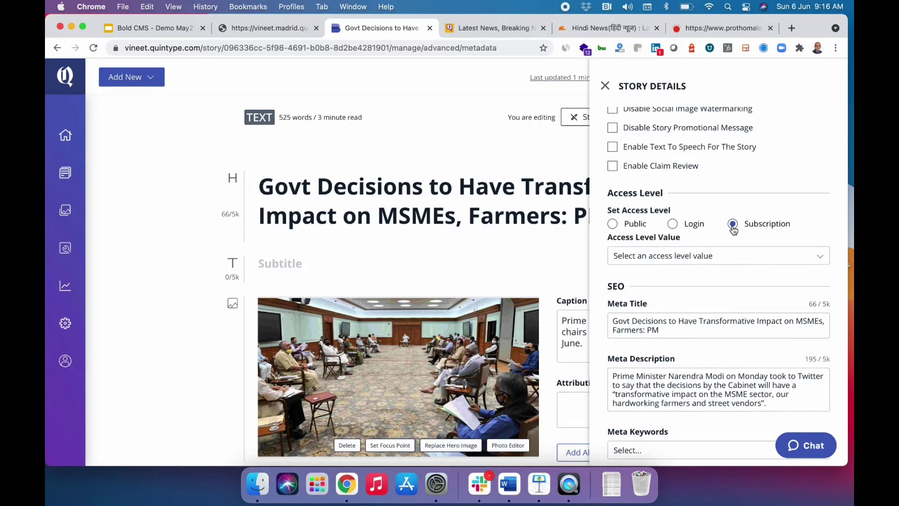
left_click(614, 225)
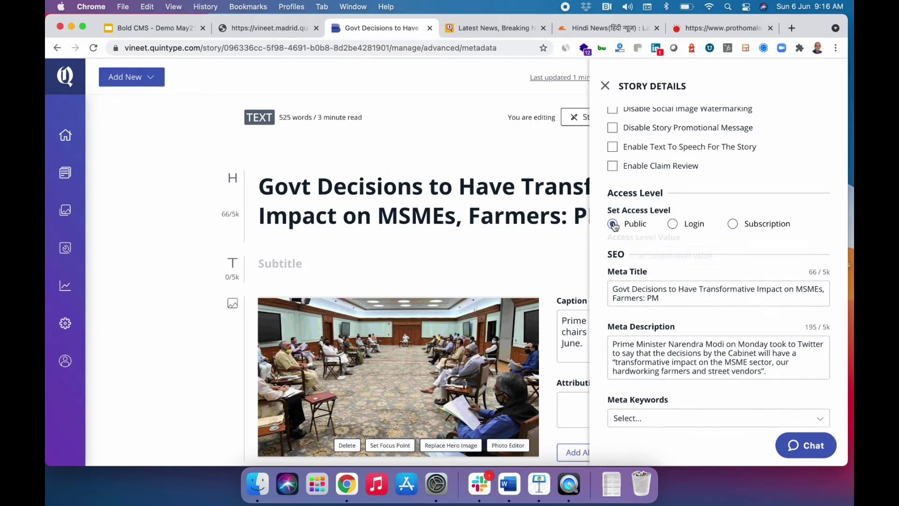
scroll(687, 282, "up", 10)
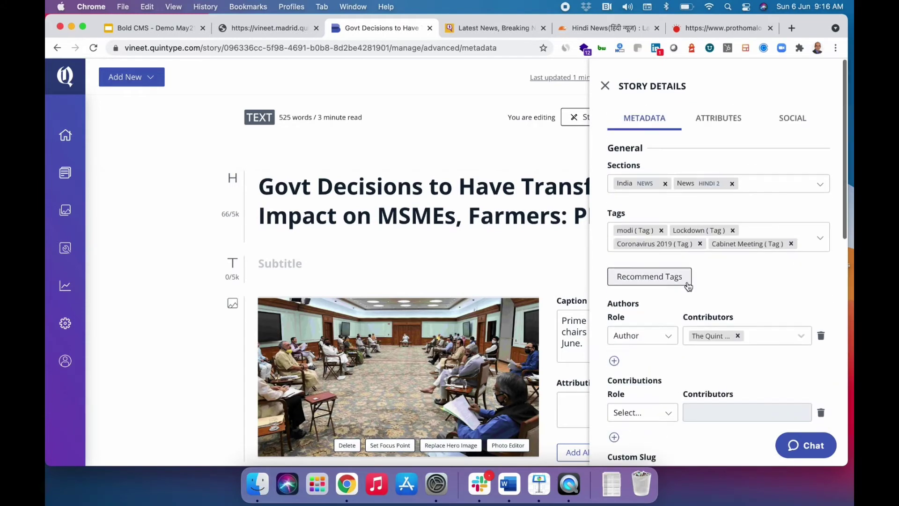
Give the push notification title and message 'test' for channel 'all', and add a social share card.
left_click(787, 125)
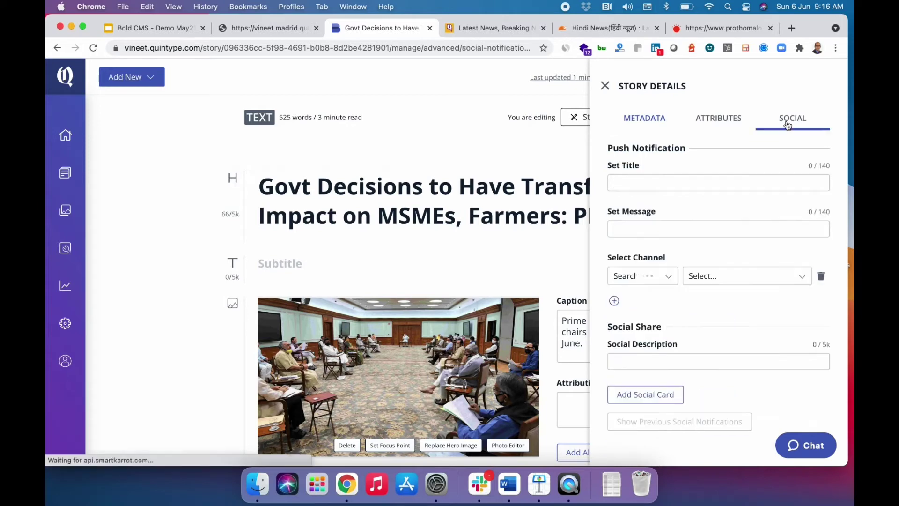
left_click(687, 187)
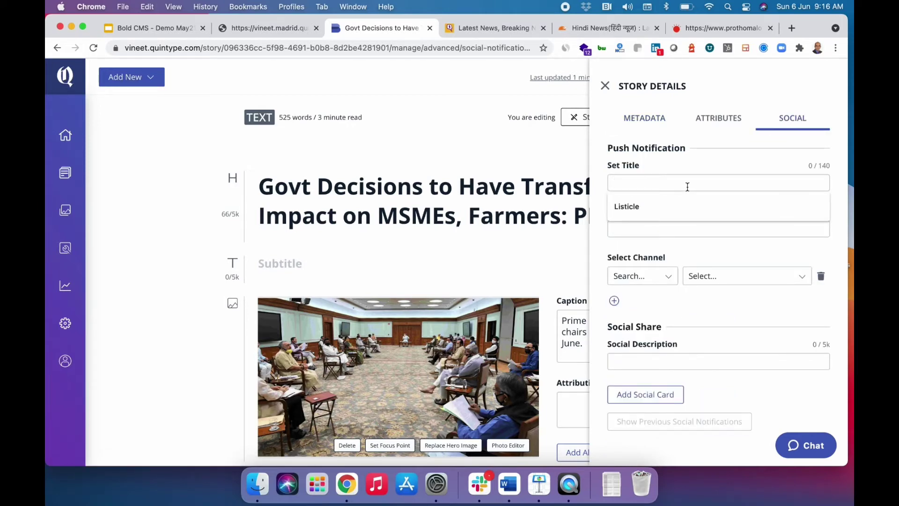
type("test")
left_click(664, 228)
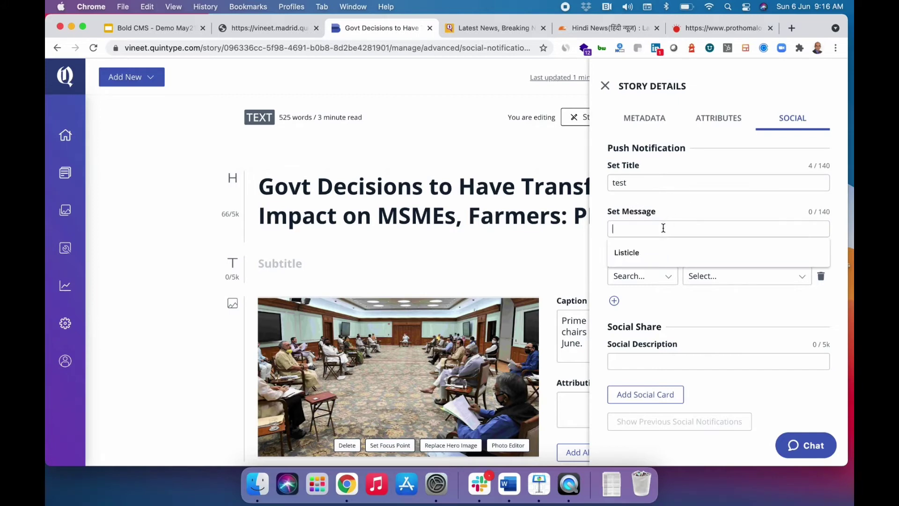
type("y")
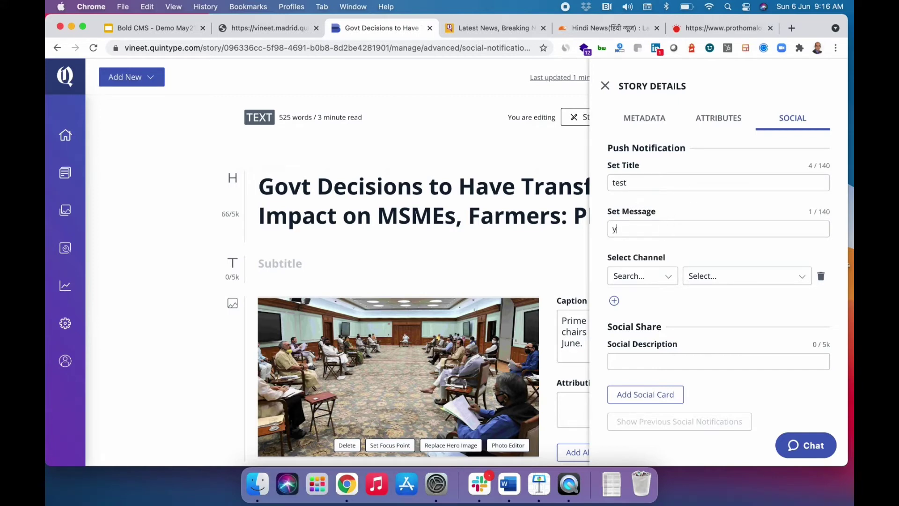
key("BackSpace")
type("test")
left_click(716, 279)
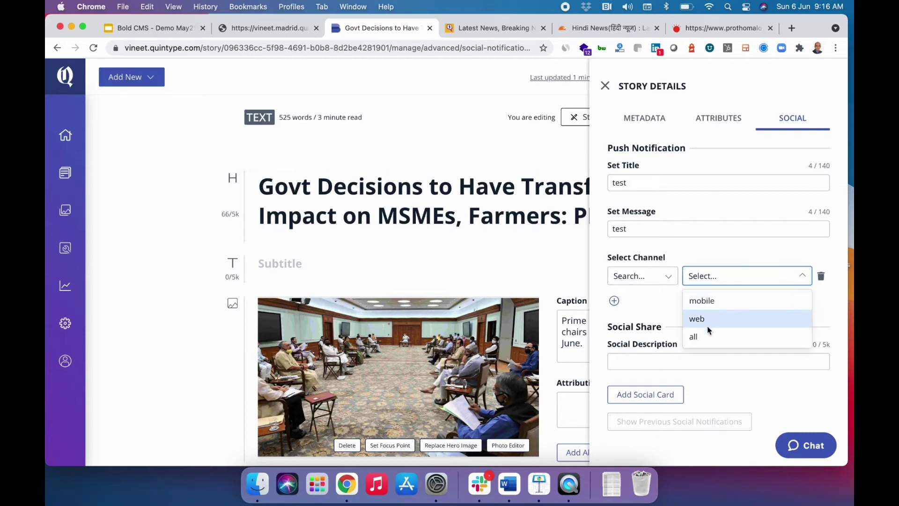
left_click(703, 339)
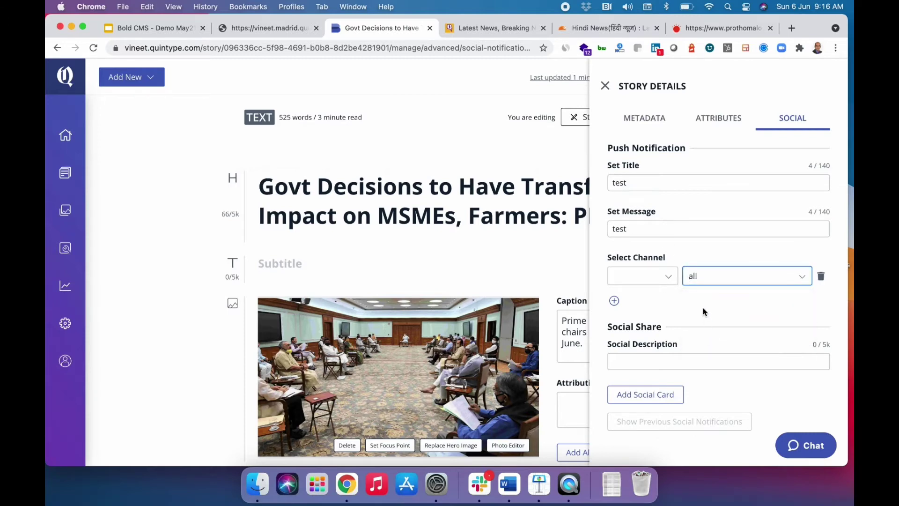
scroll(669, 306, "down", 1)
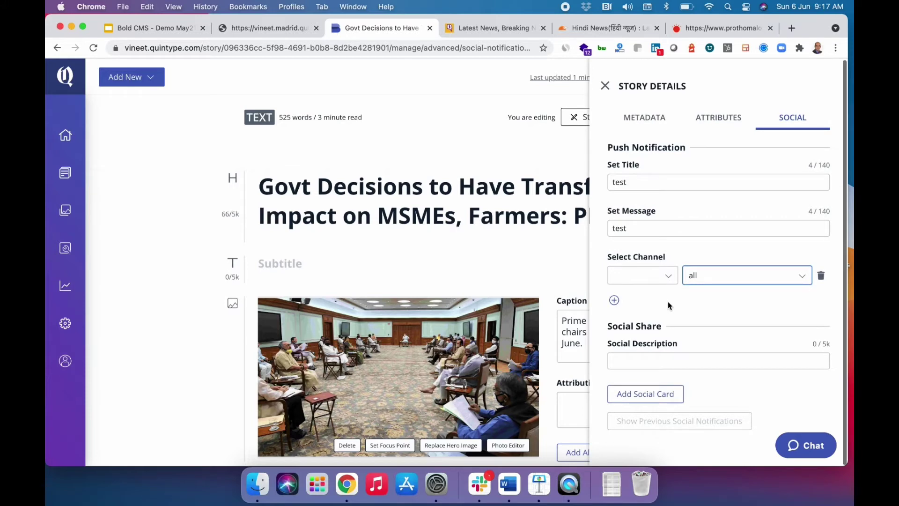
left_click(646, 394)
Share social cards on the Facebook community page and the Twitter account, leaving scheduling off.
scroll(647, 395, "down", 3)
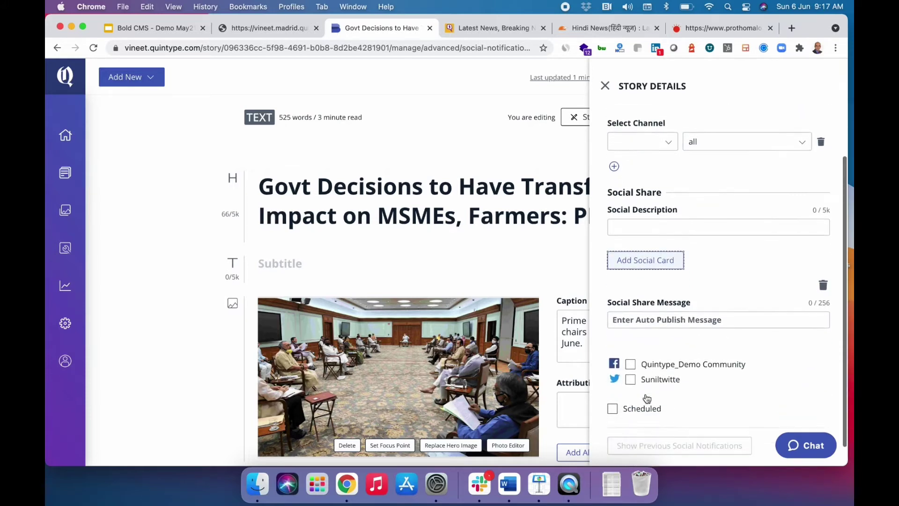
left_click(630, 364)
scroll(632, 361, "down", 2)
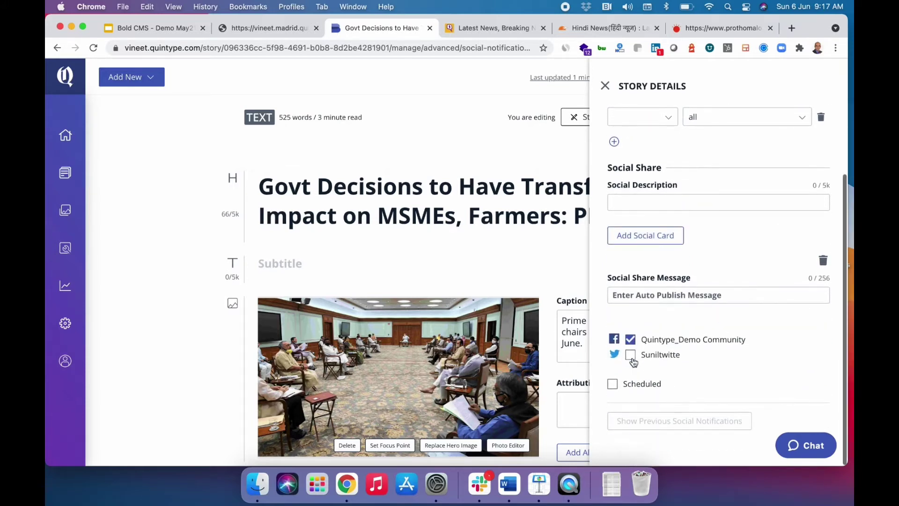
left_click(645, 235)
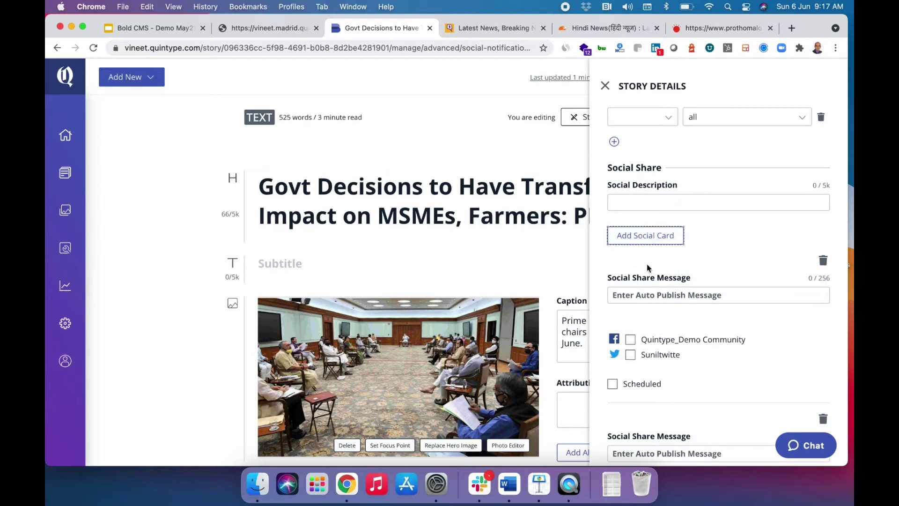
left_click(630, 355)
scroll(633, 294, "down", 5)
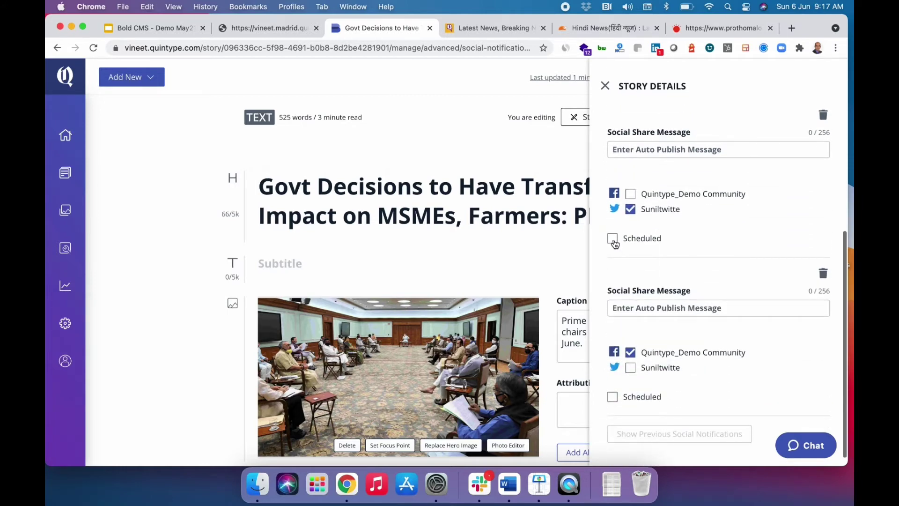
left_click(613, 239)
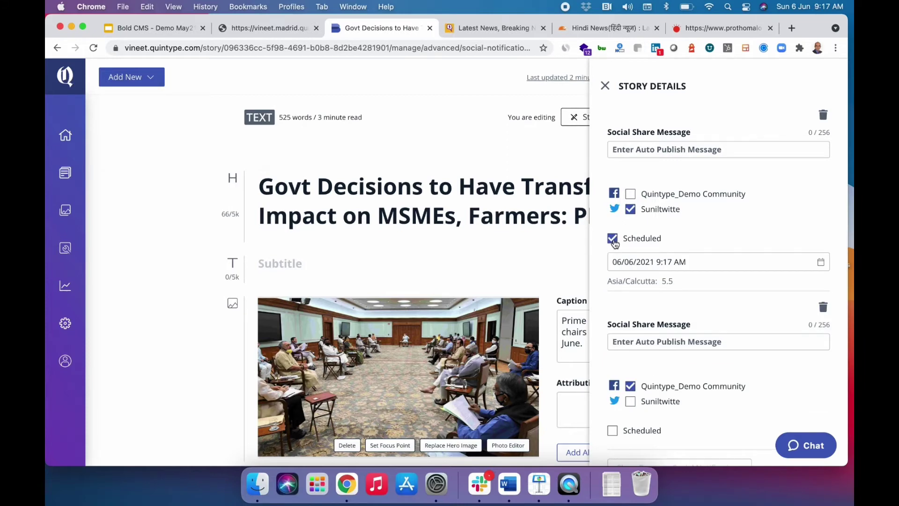
left_click(613, 240)
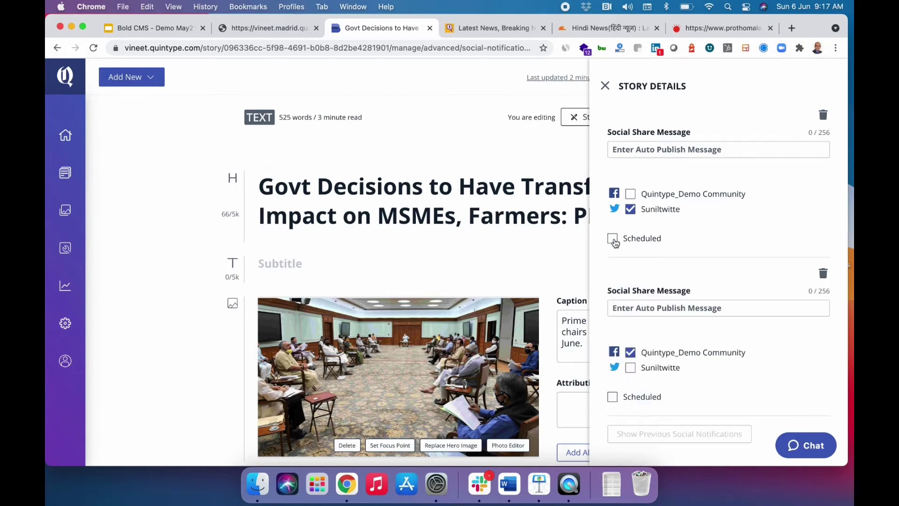
scroll(615, 241, "down", 1)
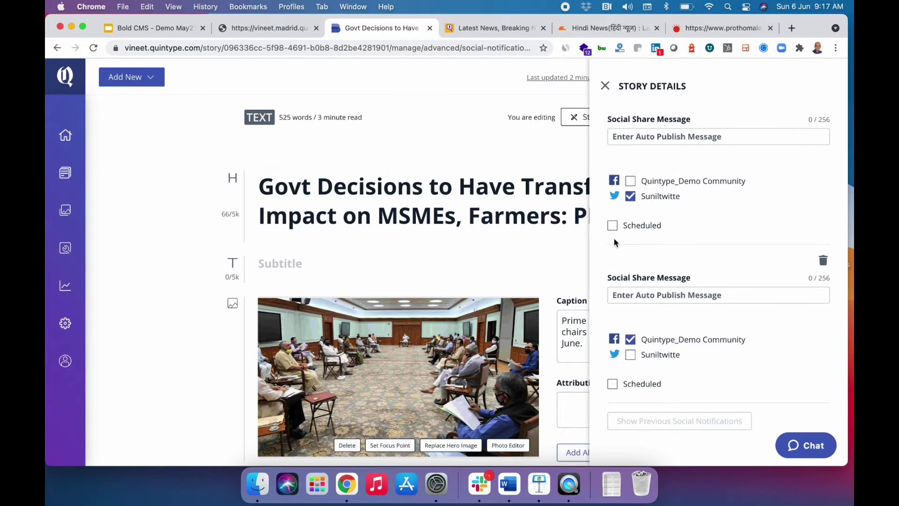
Close the Story Details panel, returning to the editor's headline, hero image and Add Alternatives.
scroll(614, 238, "up", 5)
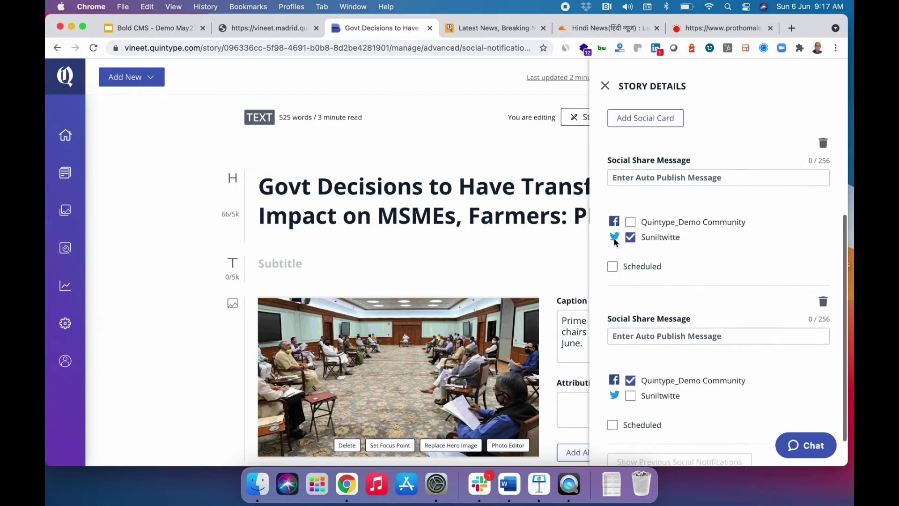
scroll(613, 241, "up", 7)
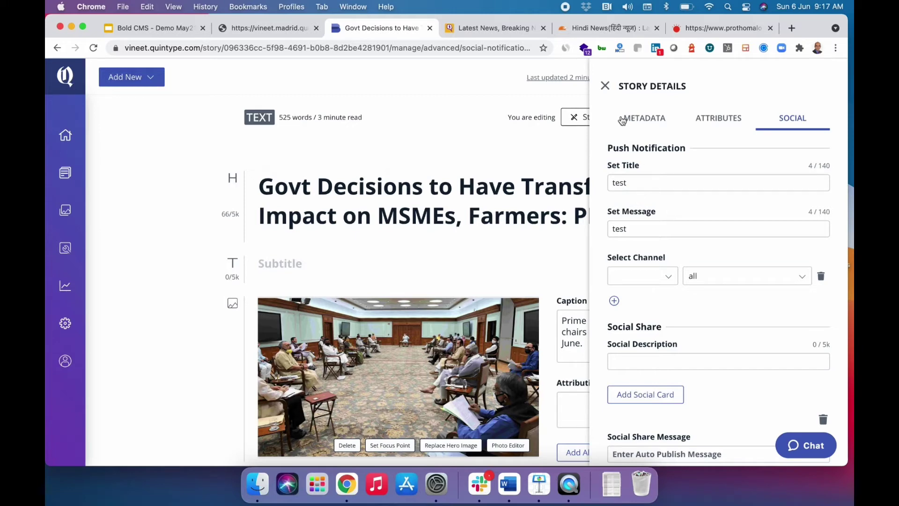
left_click(605, 87)
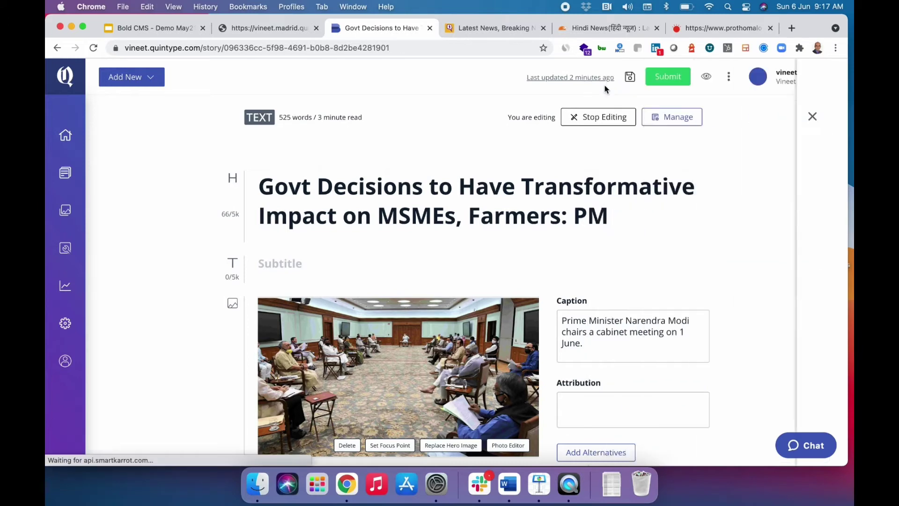
scroll(602, 266, "down", 2)
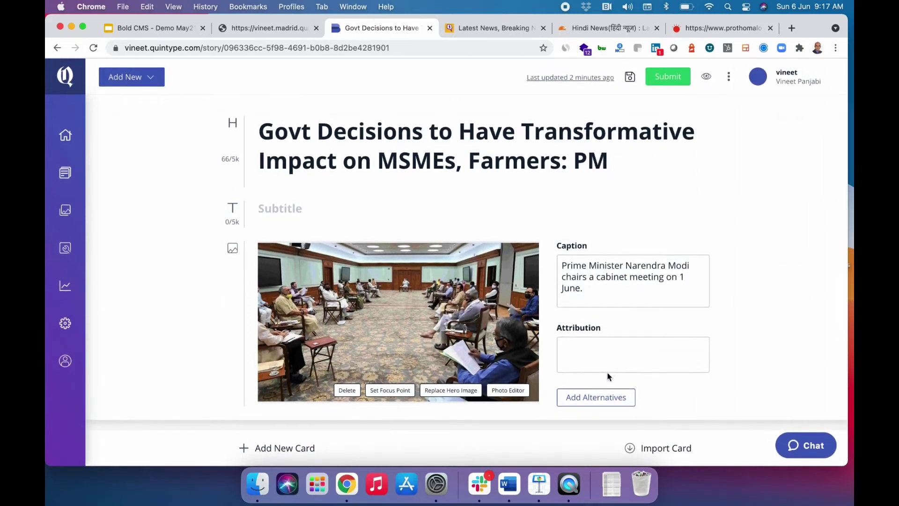
left_click(595, 395)
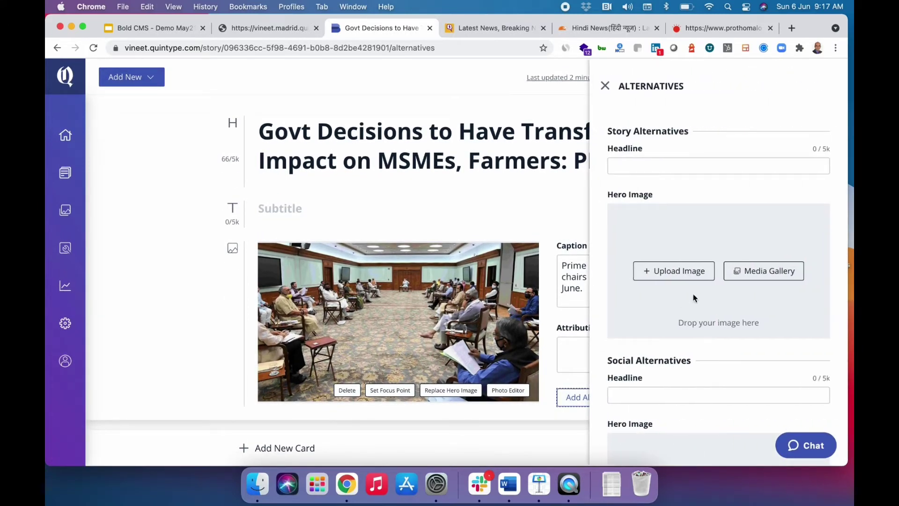
scroll(695, 298, "down", 1)
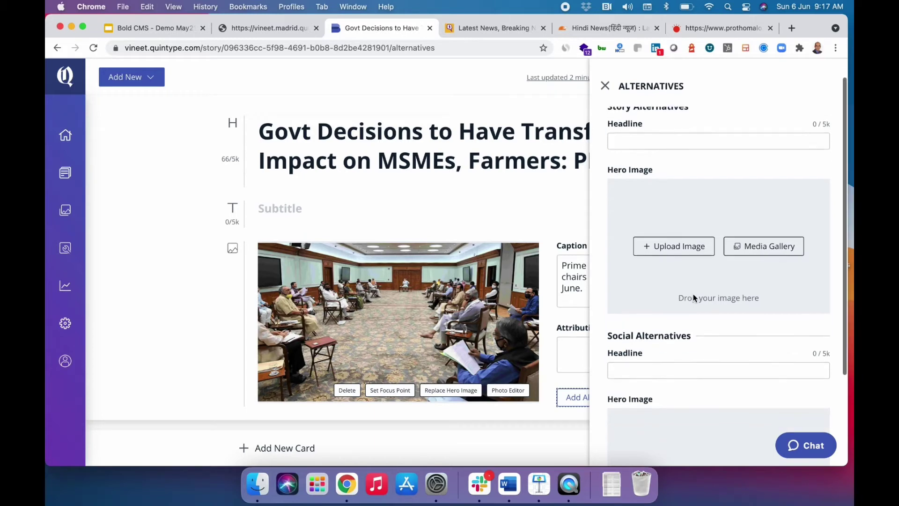
scroll(695, 298, "up", 2)
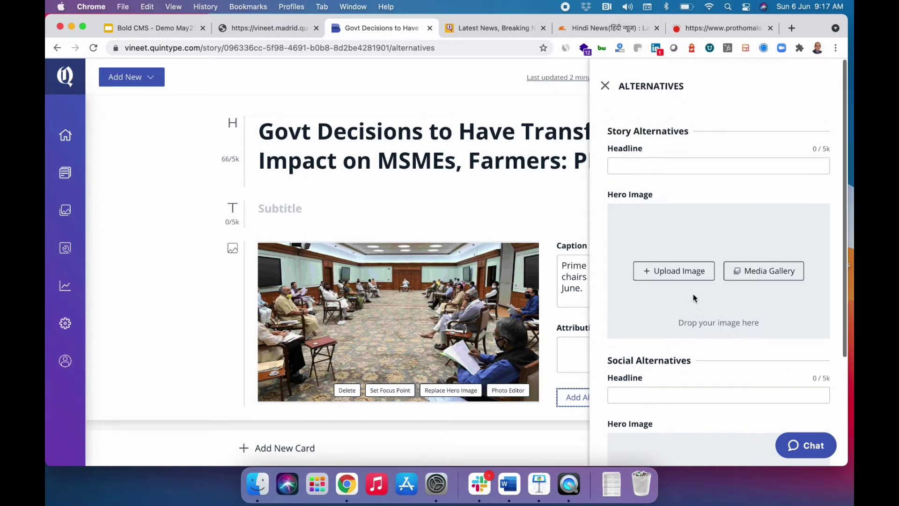
scroll(693, 298, "down", 2)
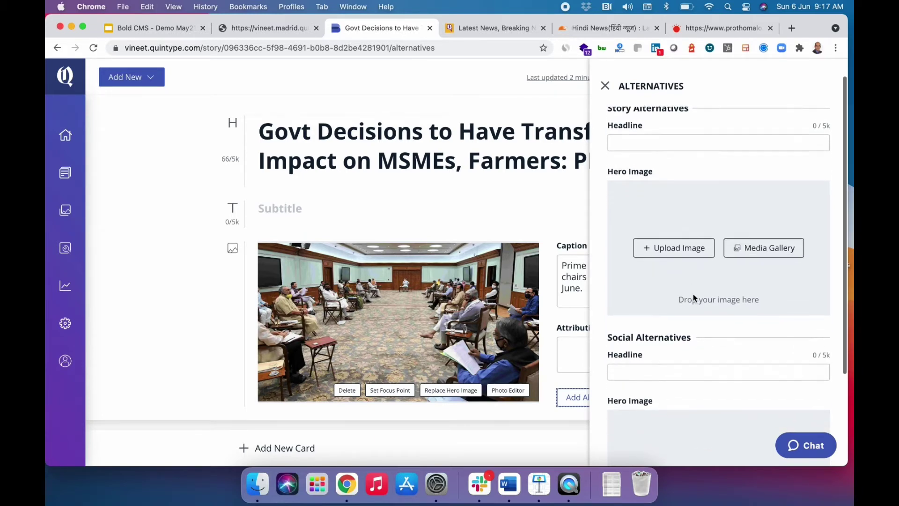
scroll(693, 298, "down", 4)
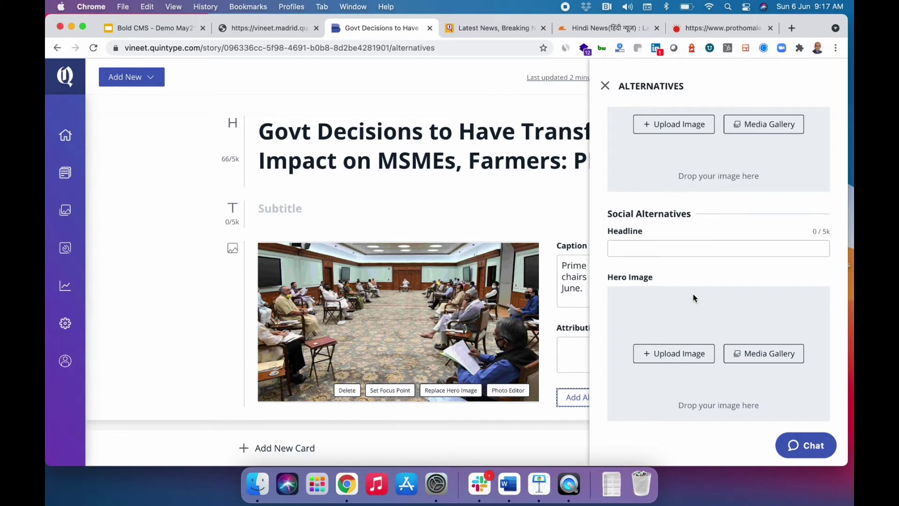
scroll(694, 297, "up", 6)
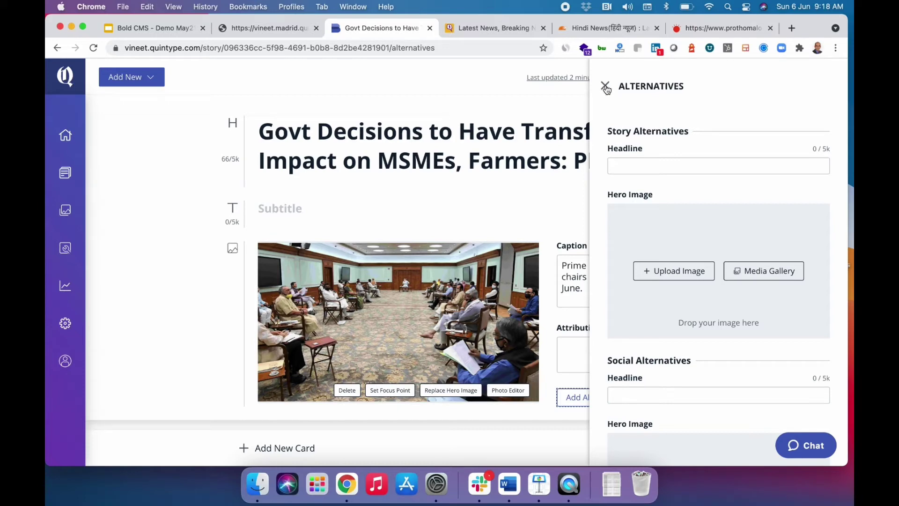
left_click(605, 87)
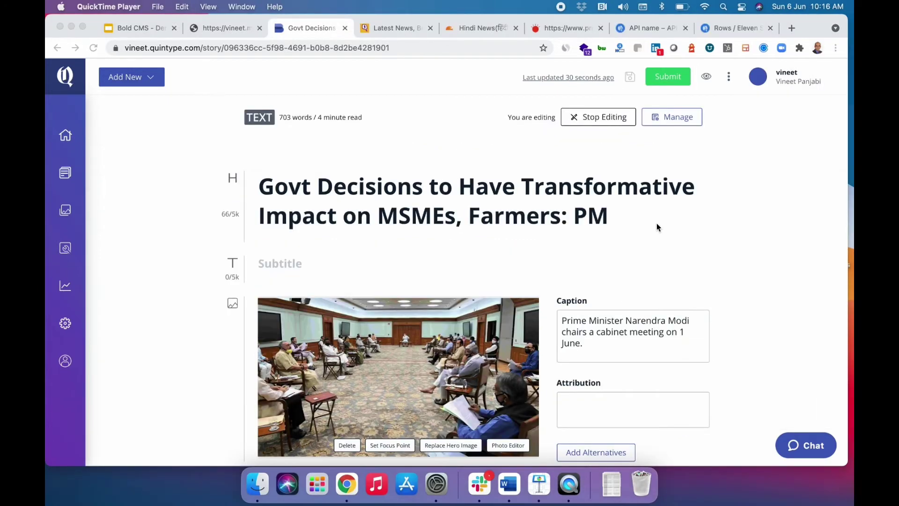
Insert an embed block above the first body paragraph.
scroll(656, 223, "down", 2)
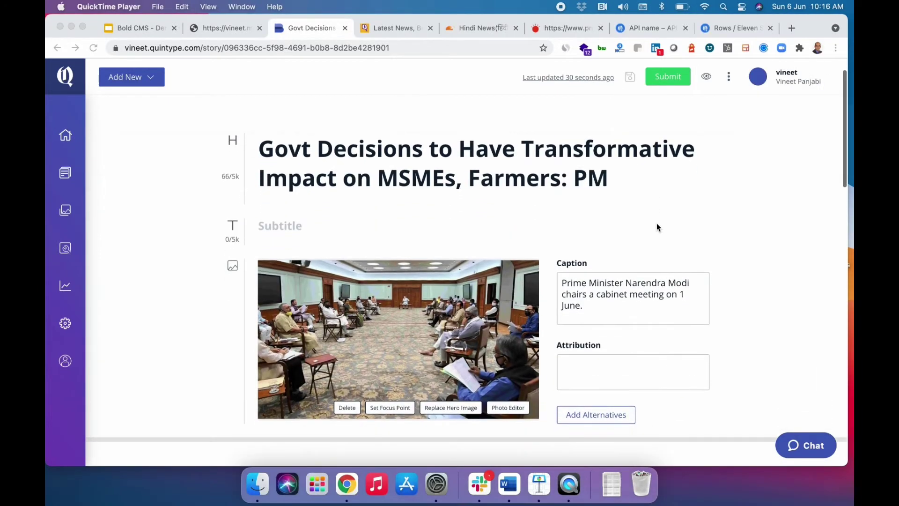
scroll(656, 223, "up", 2)
scroll(656, 223, "down", 5)
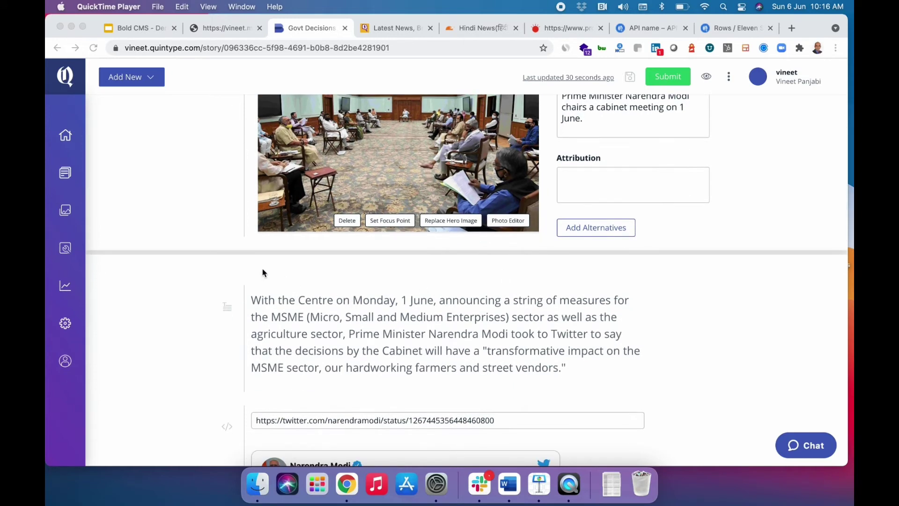
left_click(294, 268)
left_click(227, 287)
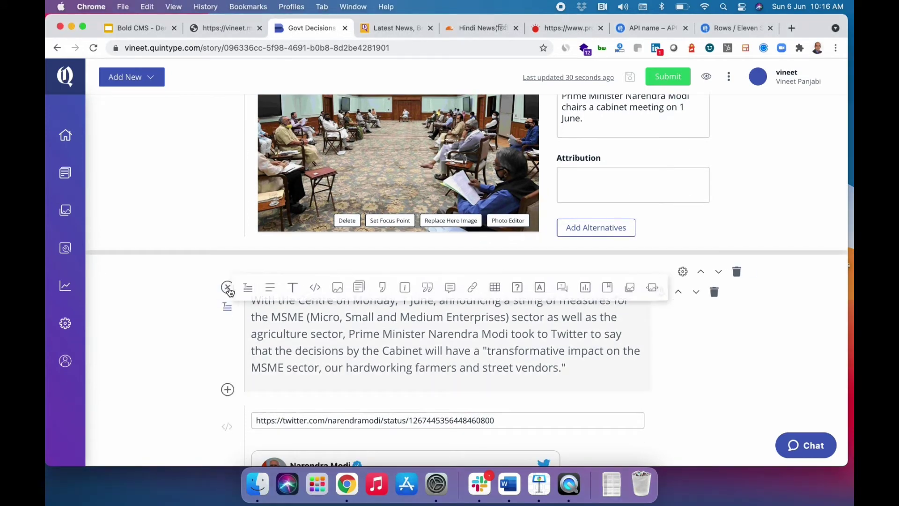
left_click(320, 288)
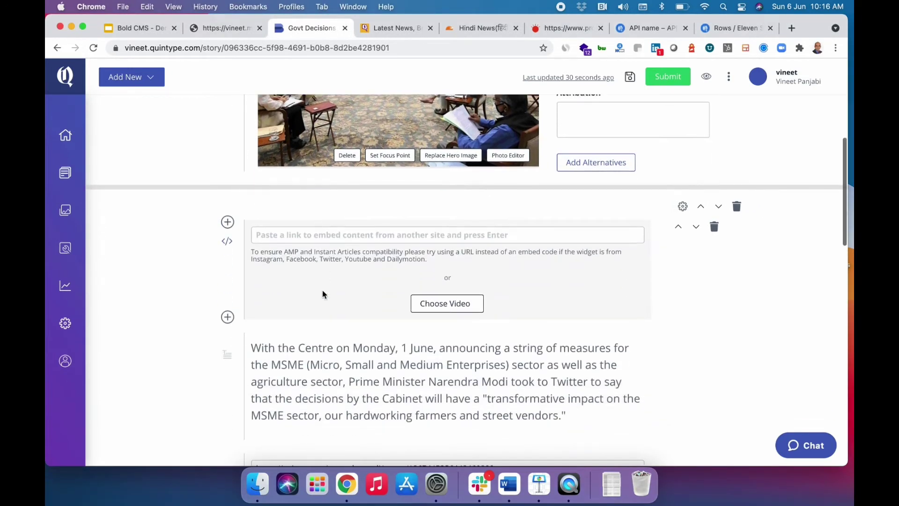
left_click(365, 236)
left_click(463, 196)
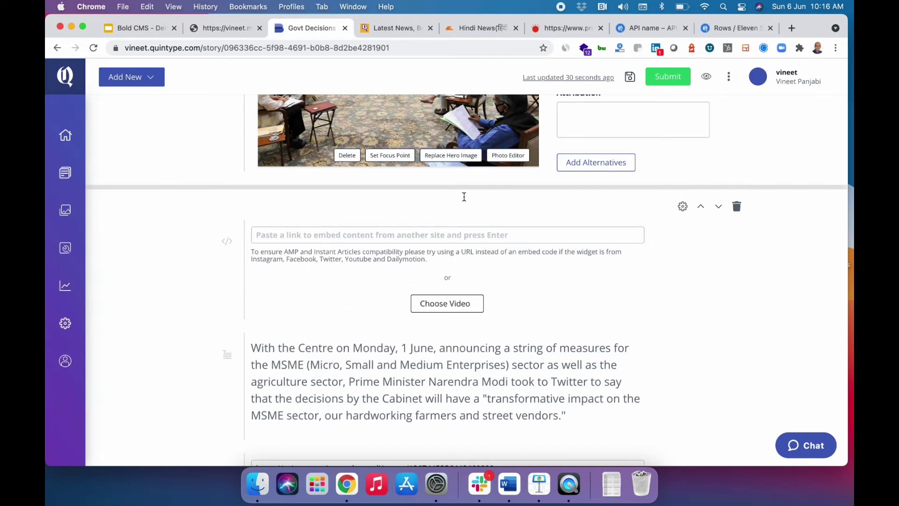
Embed the YouTube video 'Cabinet briefing by Union Minister Prakash Javadekar' from the video search.
left_click(453, 311)
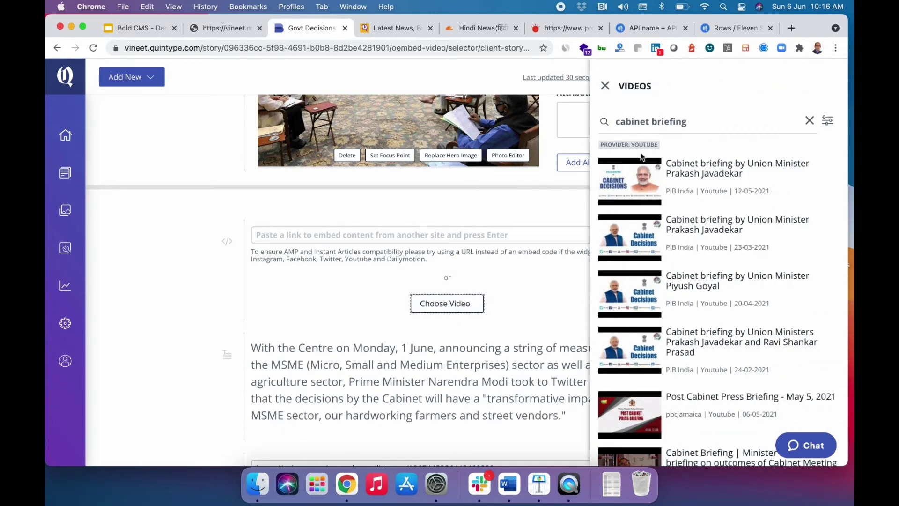
left_click(711, 174)
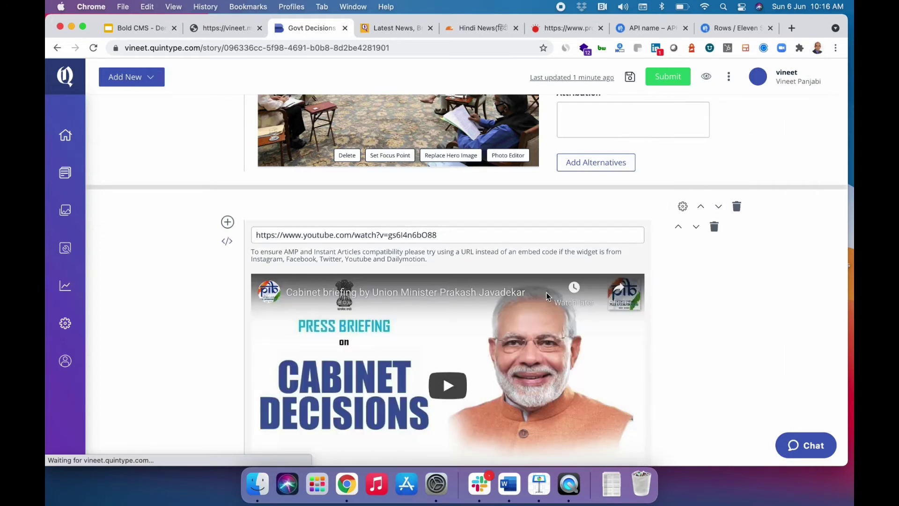
scroll(546, 292, "down", 2)
scroll(547, 295, "down", 5)
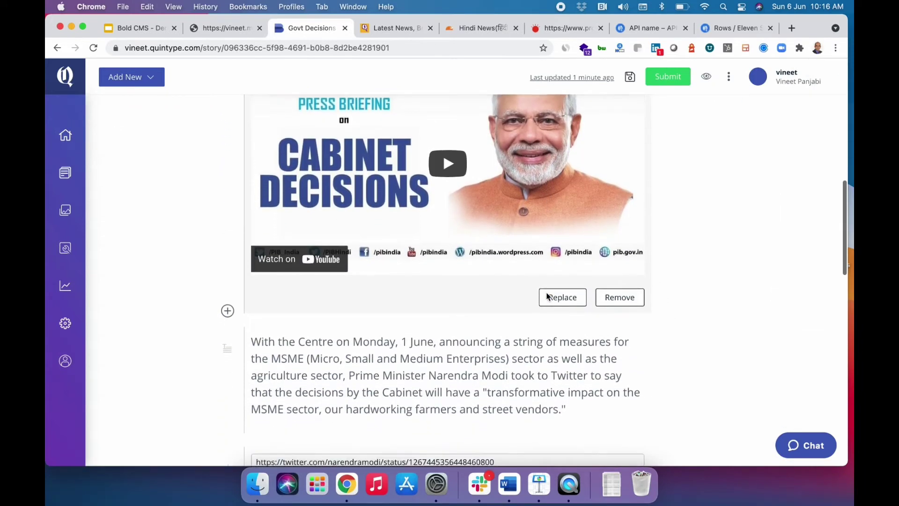
scroll(547, 296, "up", 8)
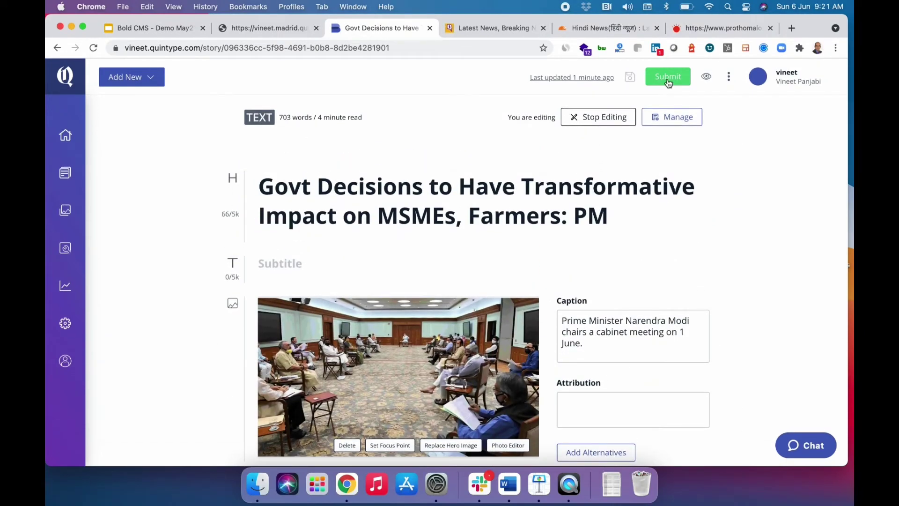
Submit the Govt Decisions story, then reopen it from the Workspace's Submitted tab.
left_click(668, 78)
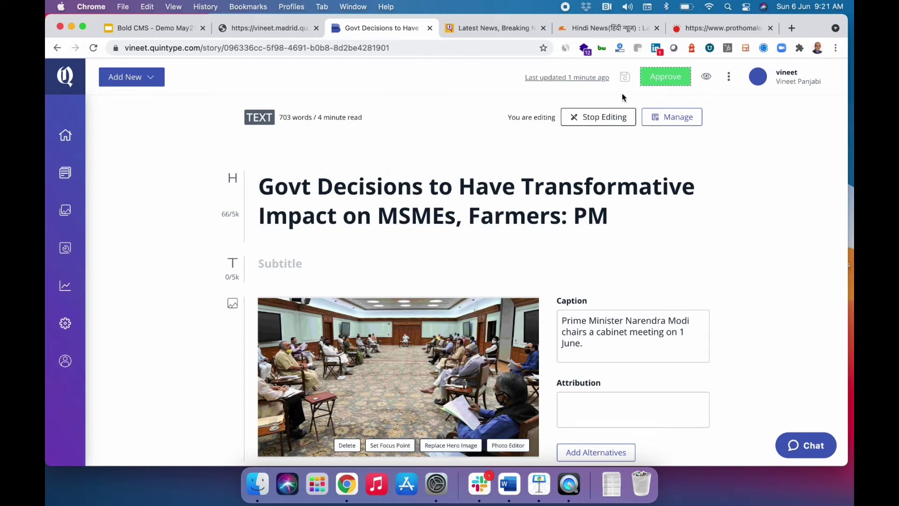
left_click(66, 139)
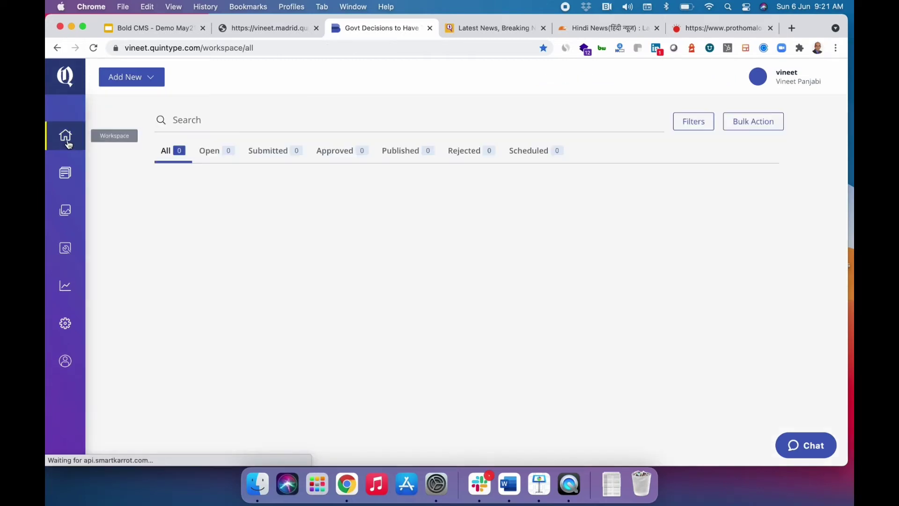
left_click(328, 151)
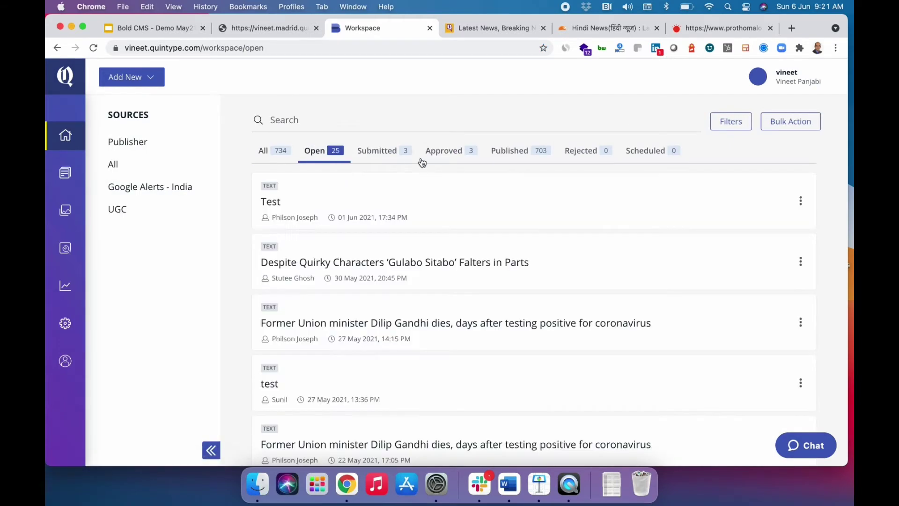
left_click(439, 153)
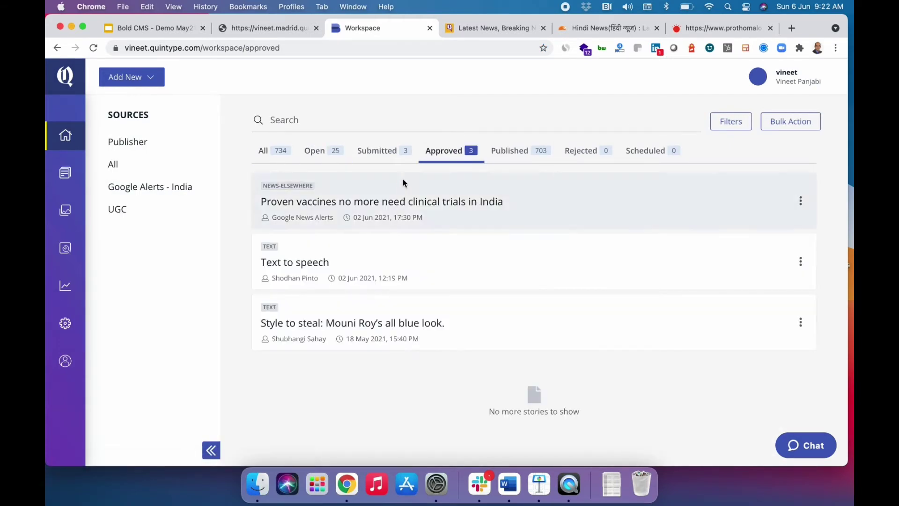
left_click(381, 151)
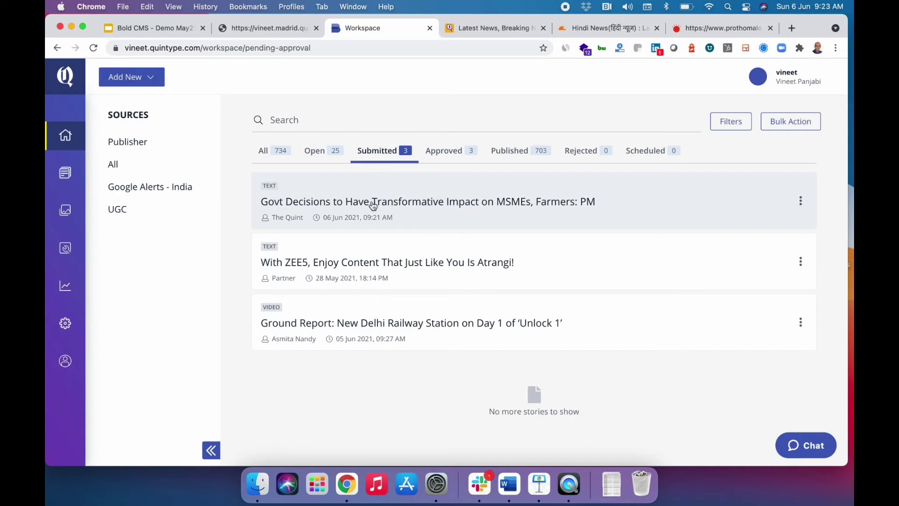
left_click(373, 206)
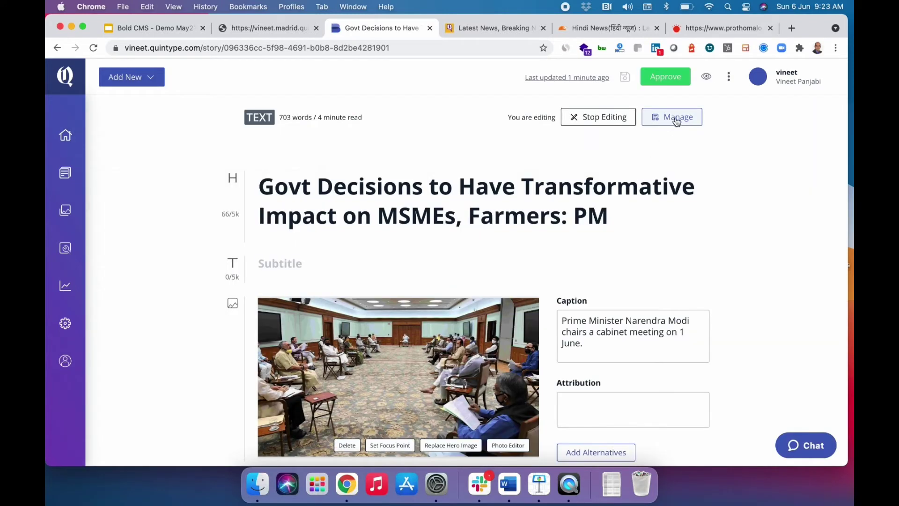
Approve the Govt Decisions story and publish it immediately rather than scheduling it later.
left_click(665, 83)
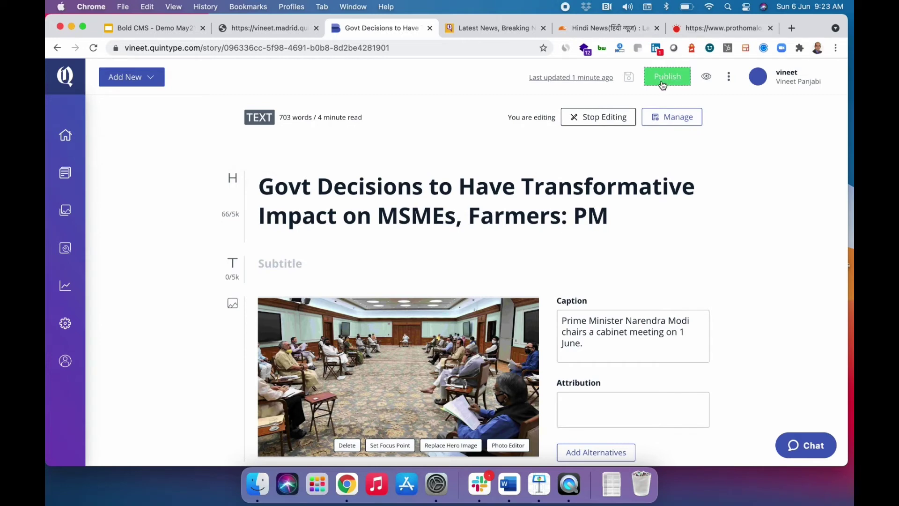
left_click(663, 84)
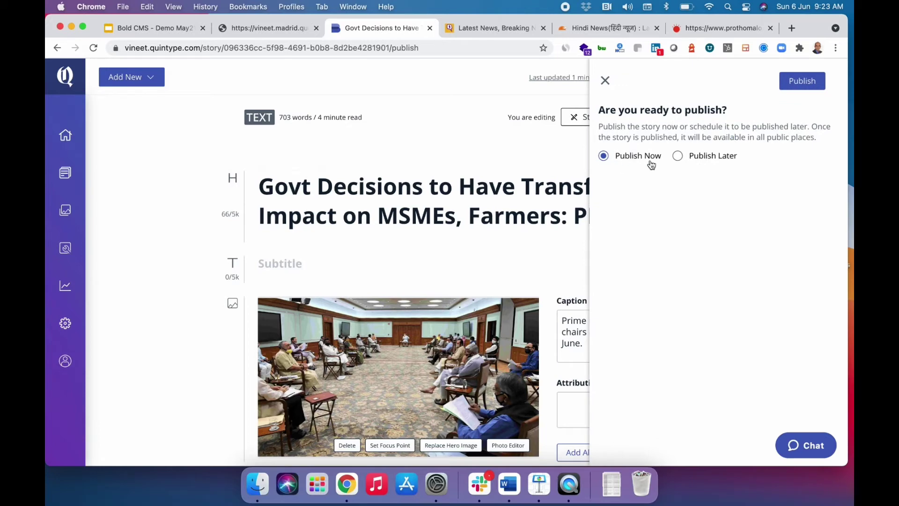
left_click(677, 157)
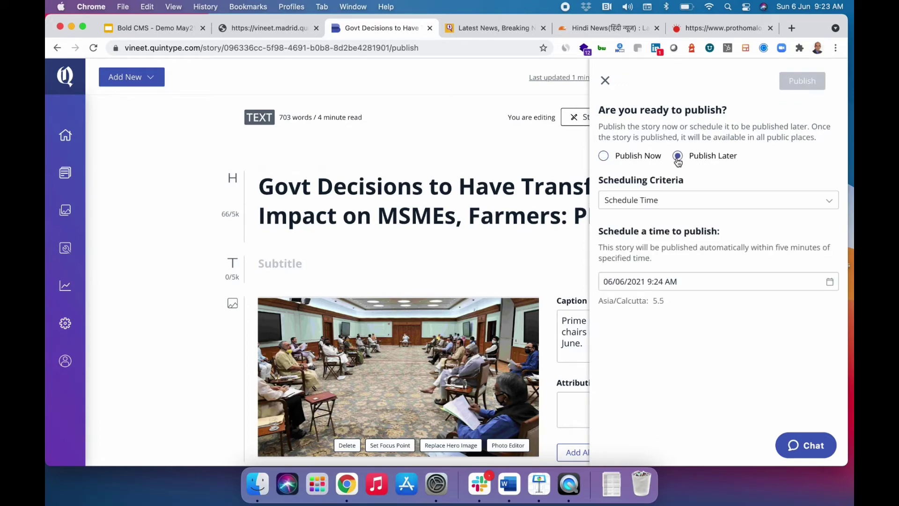
left_click(603, 158)
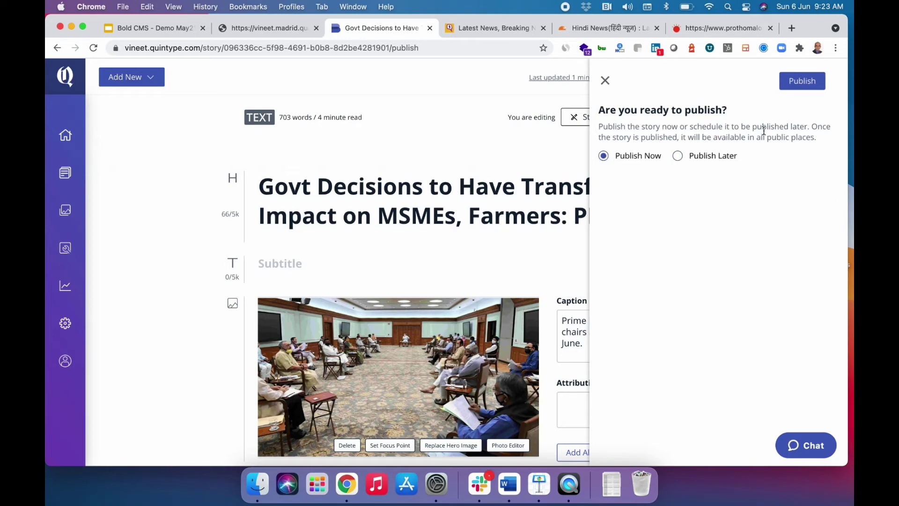
left_click(800, 85)
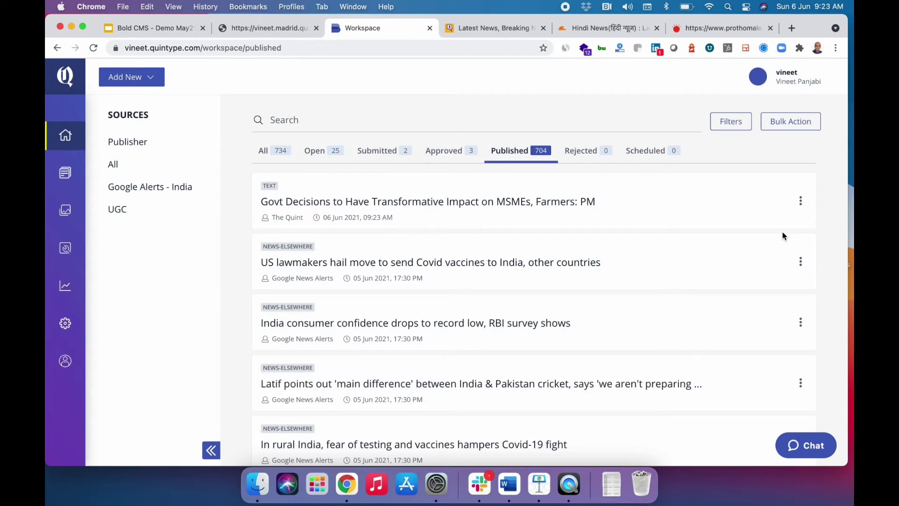
Show the 704 published stories and dismiss the 'test' Chrome push notification.
left_click(537, 150)
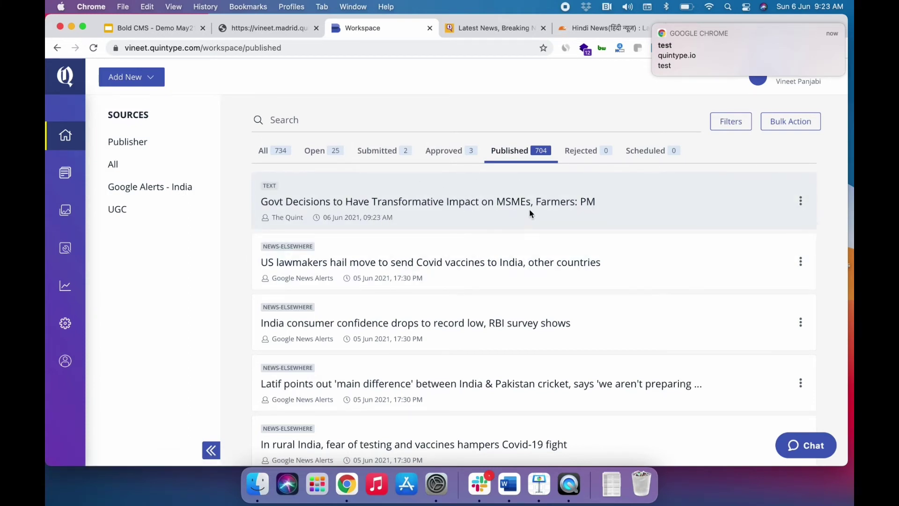
mouse_move(670, 55)
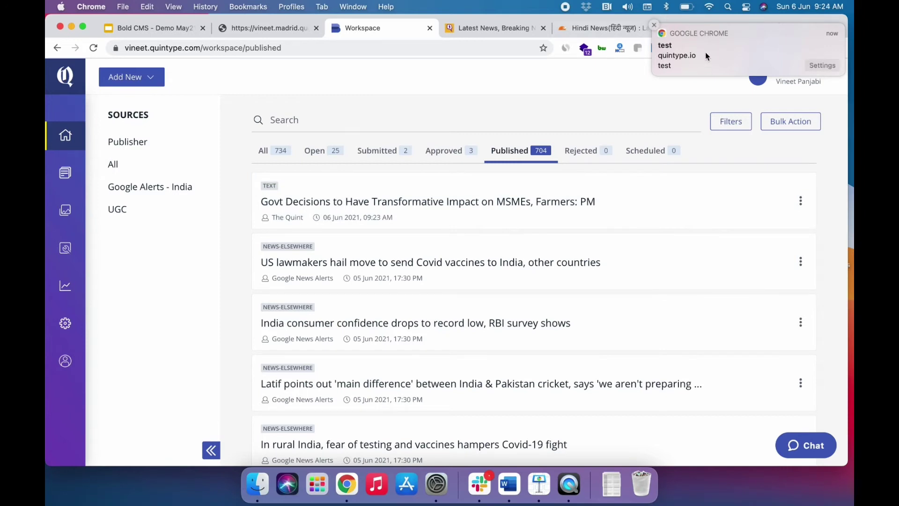
left_click(654, 26)
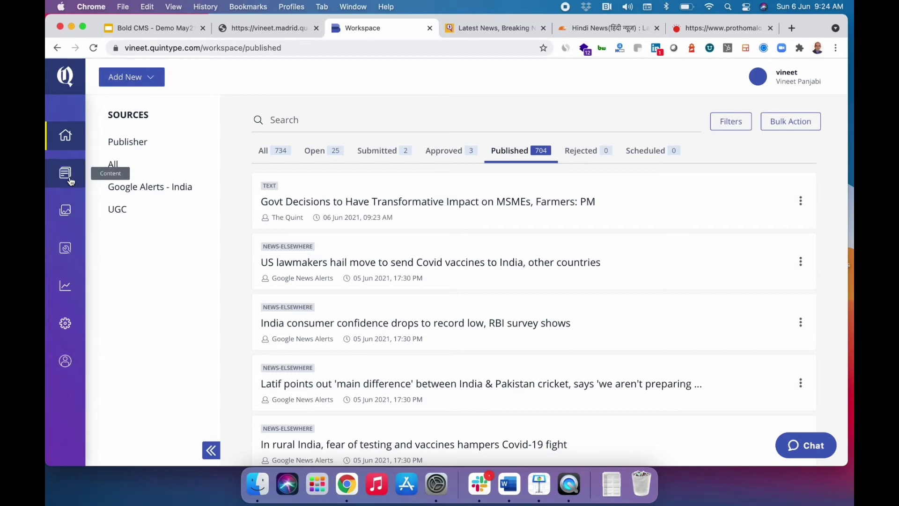
Browse the Media Gallery library, then switch to its Getty images.
left_click(68, 212)
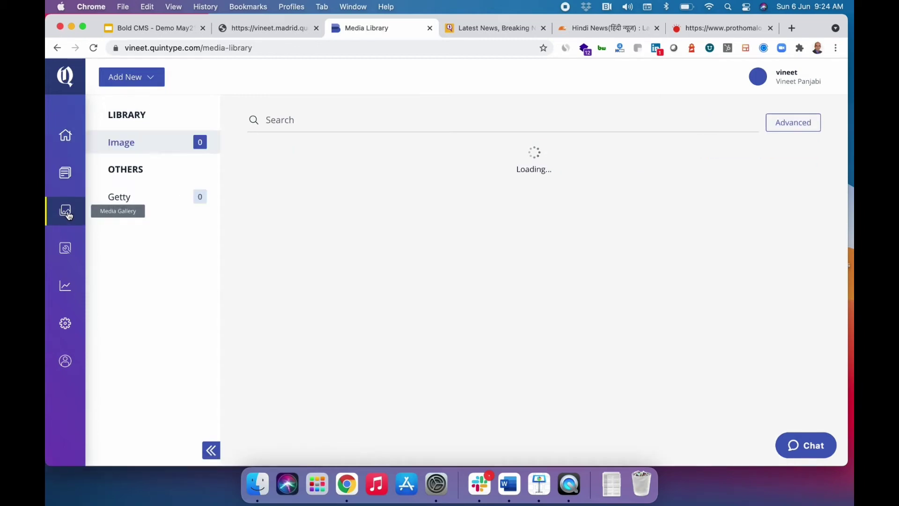
scroll(341, 252, "down", 3)
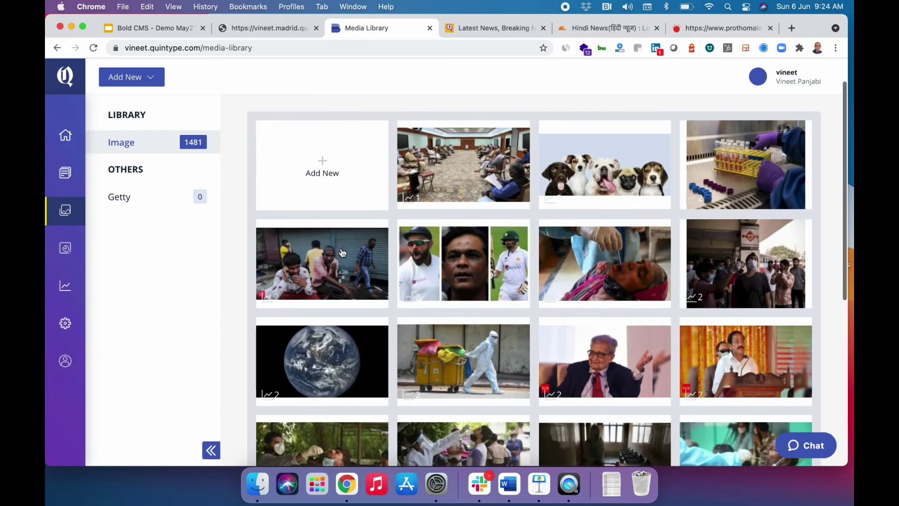
scroll(342, 251, "down", 6)
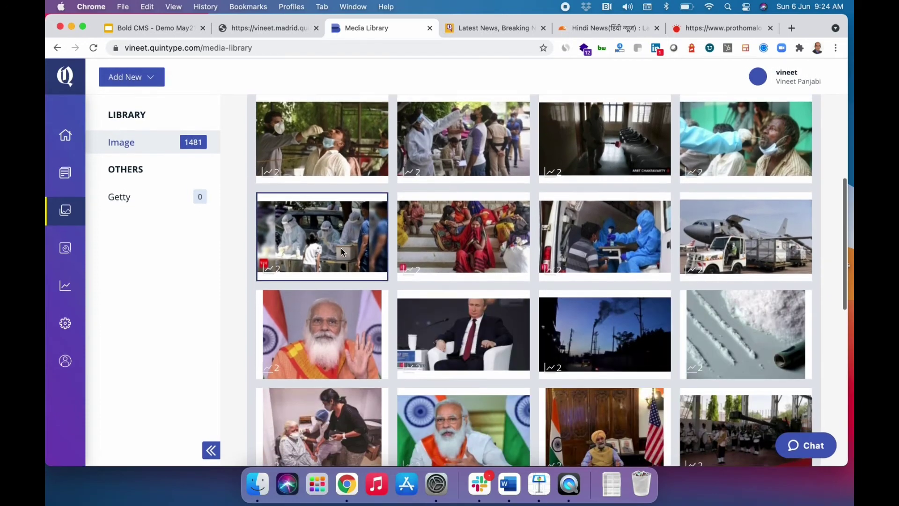
left_click(131, 202)
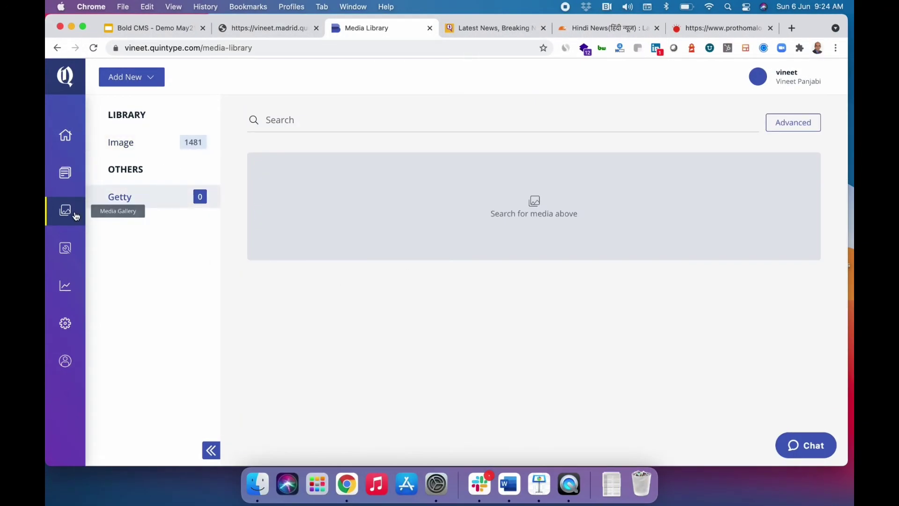
Visit the Manage pages for Sections, Menu and Entities, then bring up the Settings options.
left_click(65, 252)
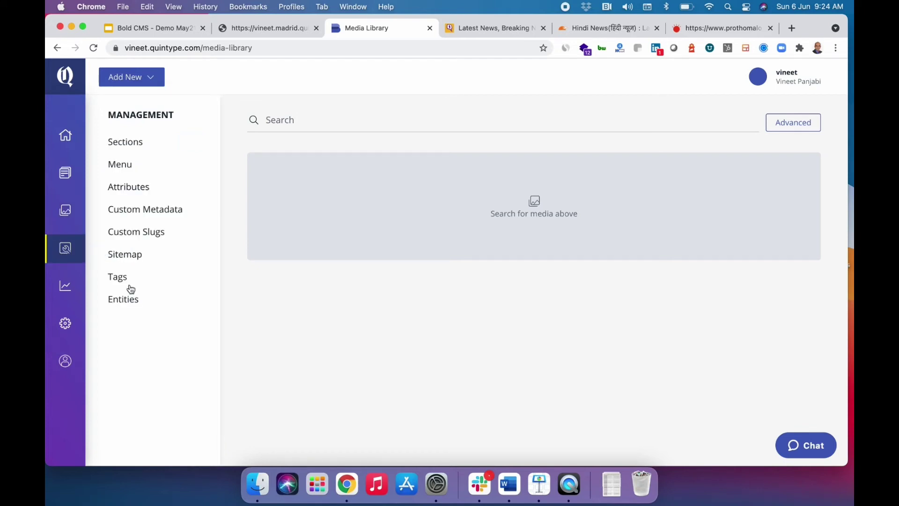
left_click(121, 143)
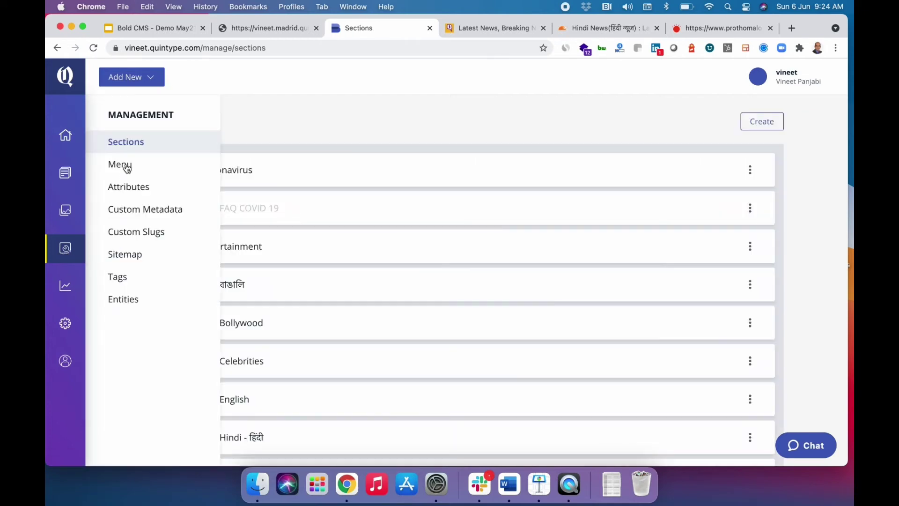
left_click(120, 165)
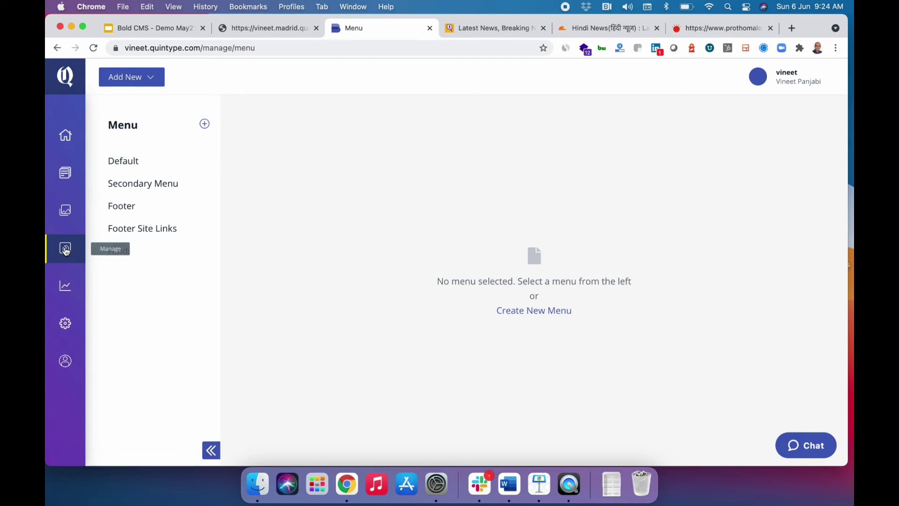
left_click(65, 249)
left_click(119, 300)
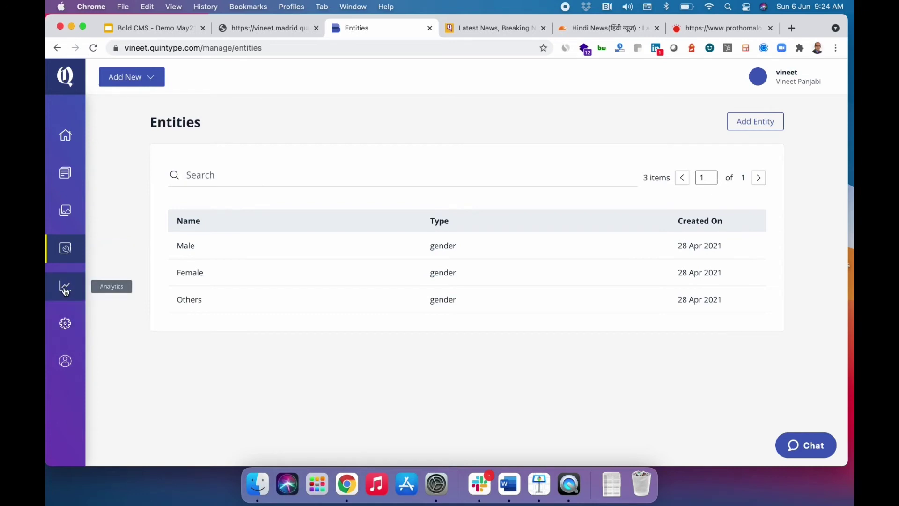
left_click(65, 323)
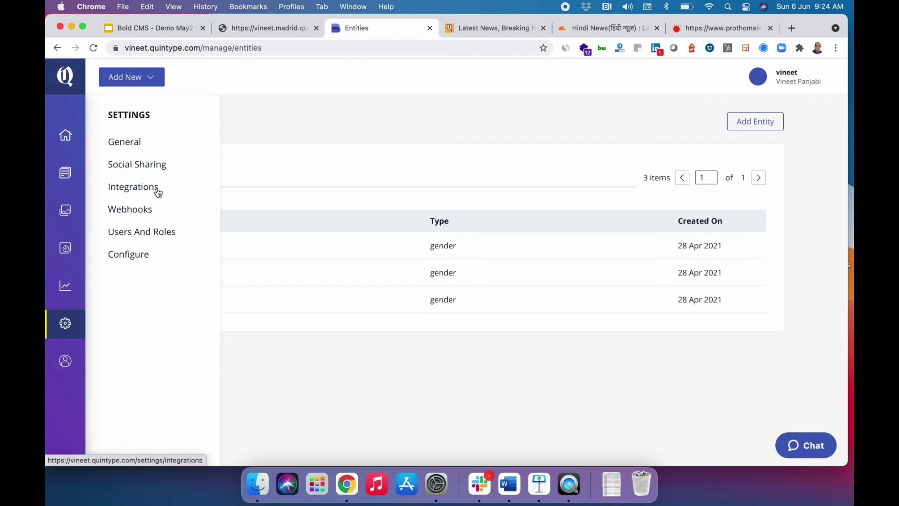
View the Configure settings, then return to the vineet.madrid.quintype.io demo site tab.
left_click(134, 254)
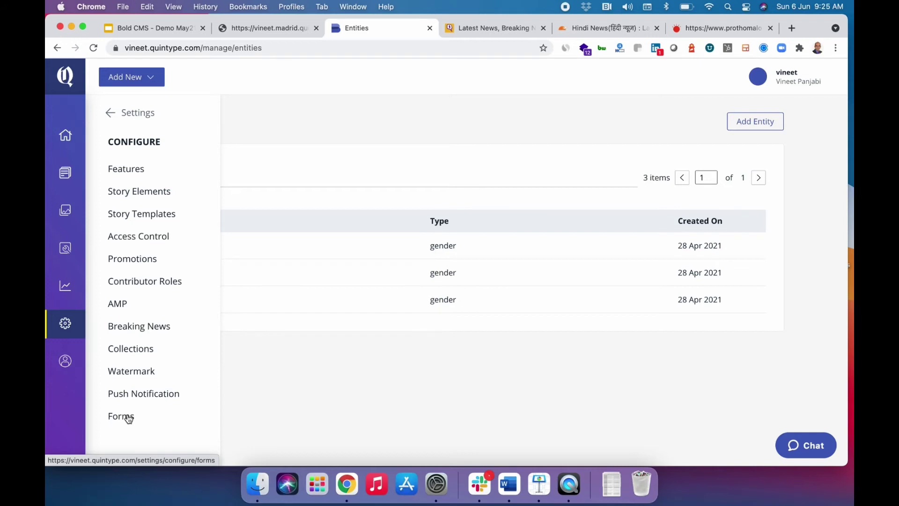
left_click(261, 33)
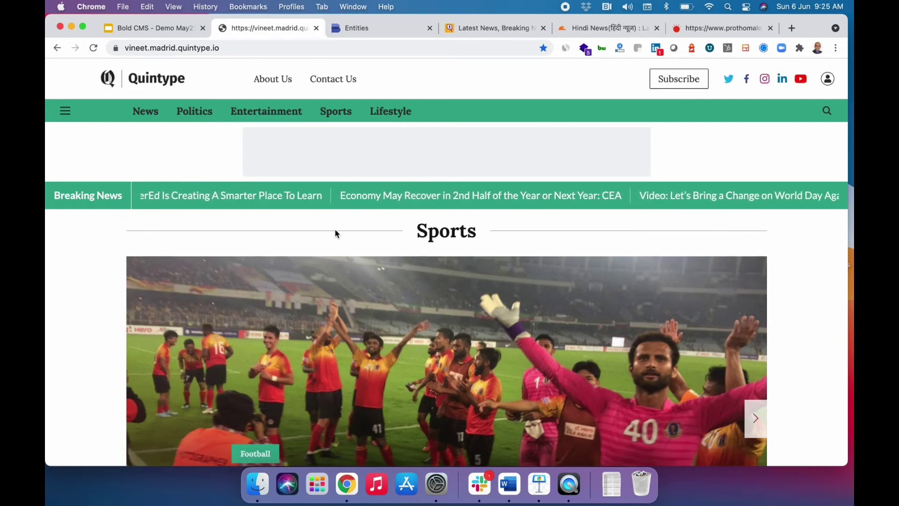
Review the demo site's News section with the MSMEs lead story, return home, then go back to the CMS.
left_click(147, 112)
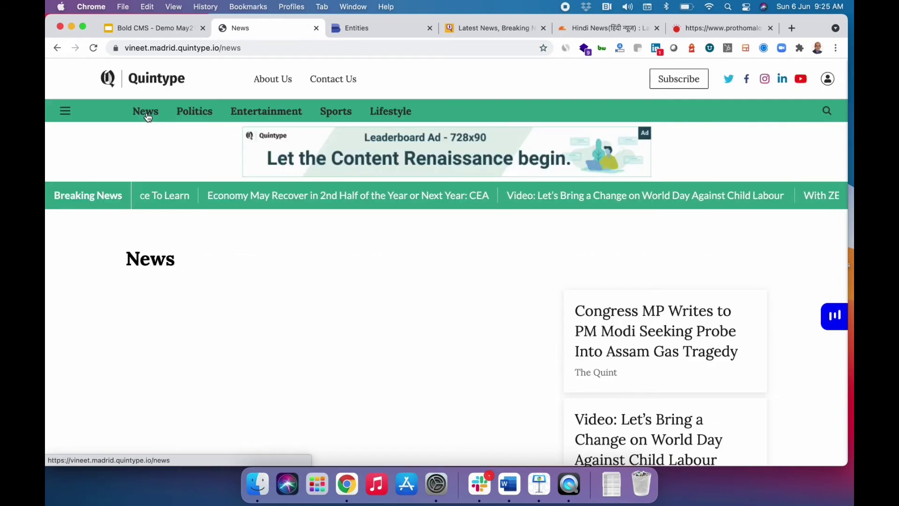
scroll(367, 333, "down", 3)
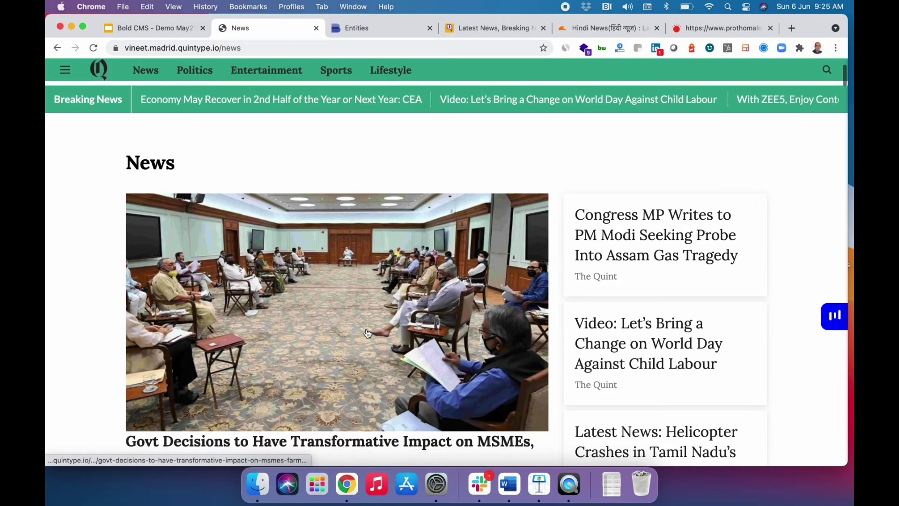
scroll(367, 333, "down", 2)
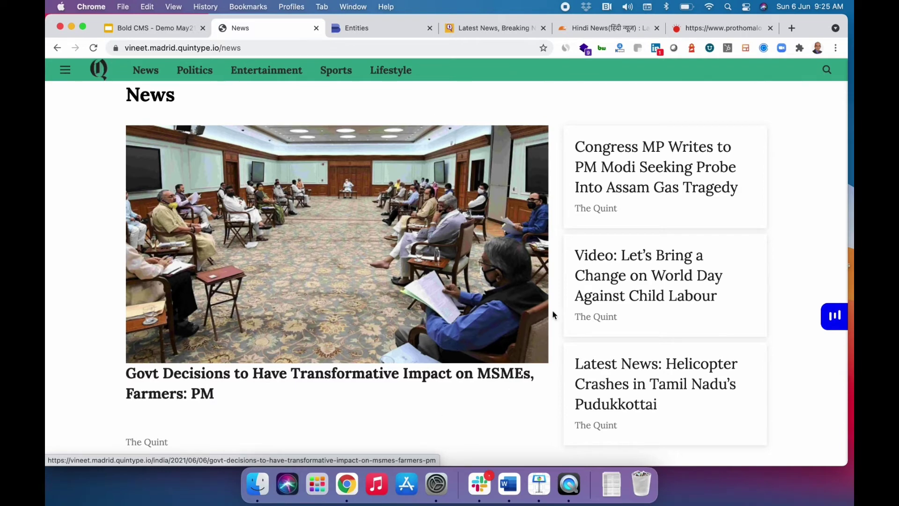
scroll(442, 377, "down", 3)
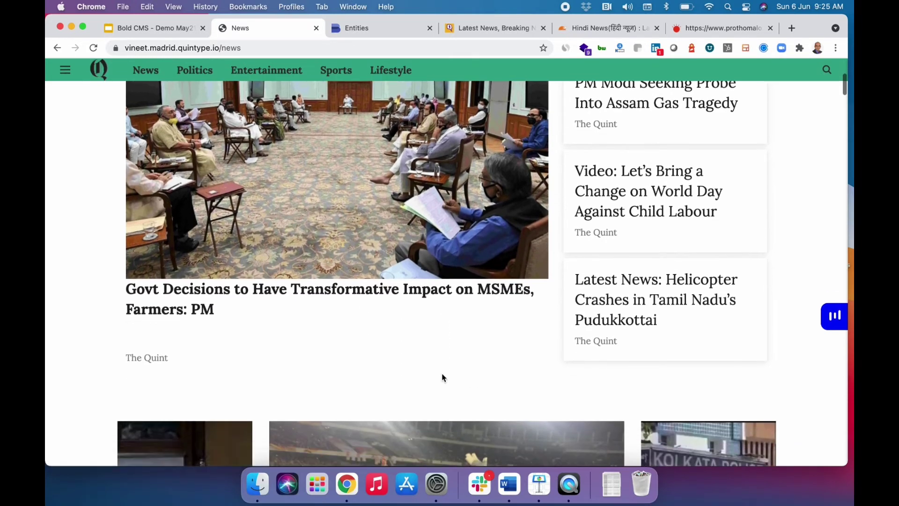
scroll(442, 378, "up", 5)
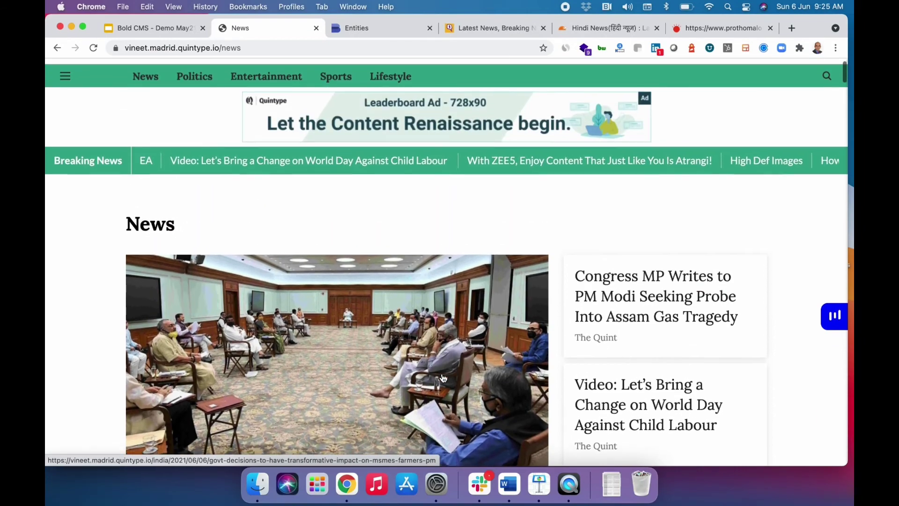
scroll(275, 161, "up", 2)
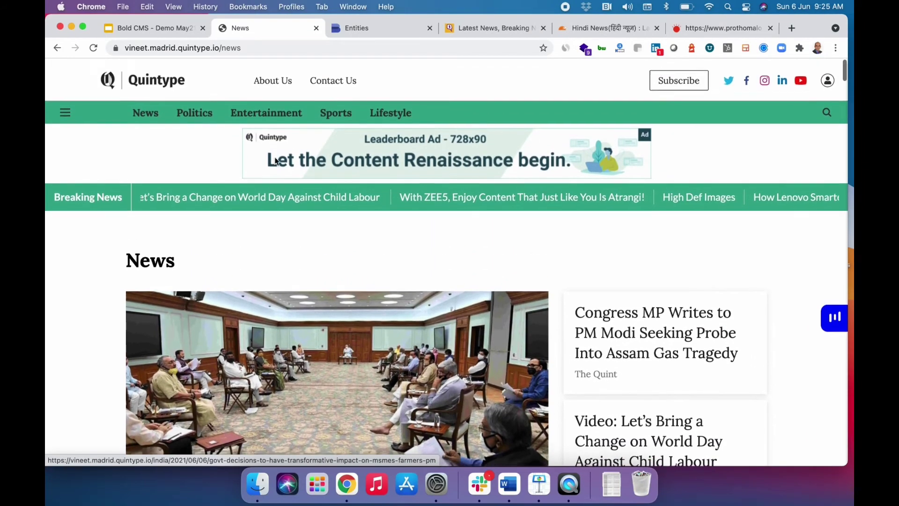
left_click(162, 82)
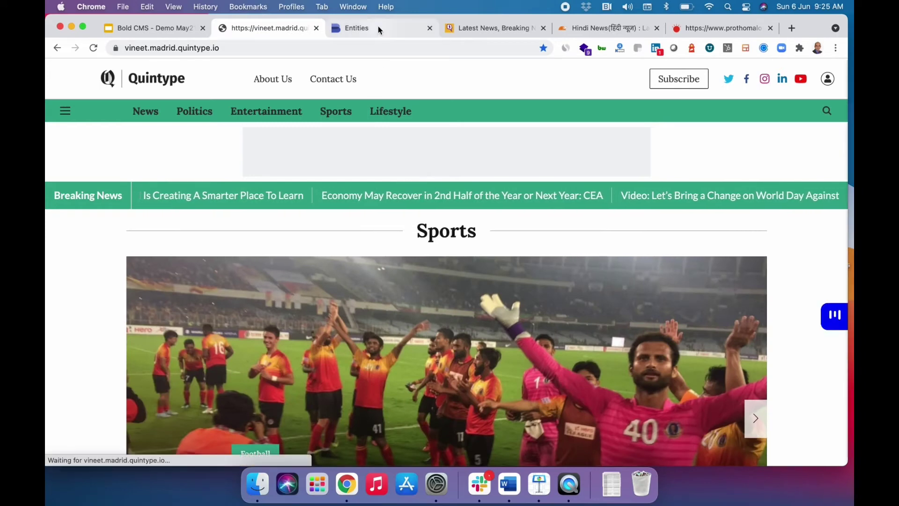
left_click(378, 26)
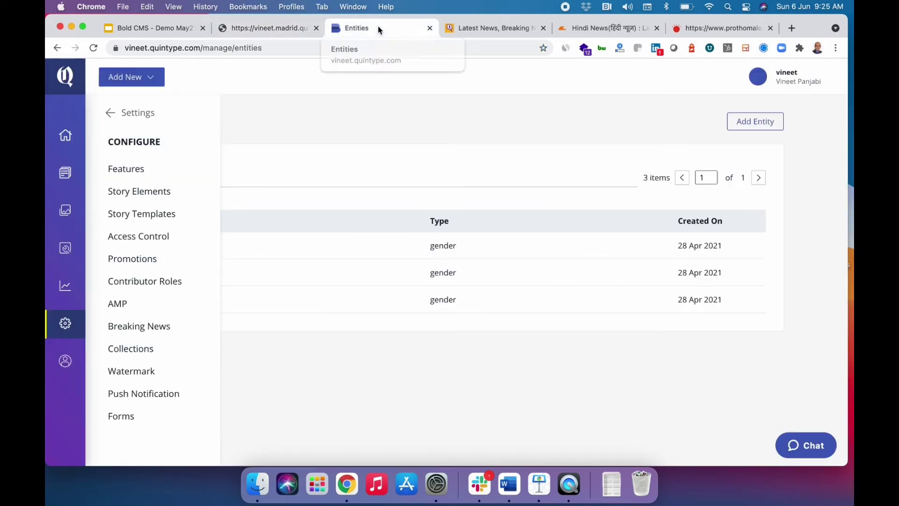
Search collections for 'India n' and open the India (News) collection.
left_click(65, 174)
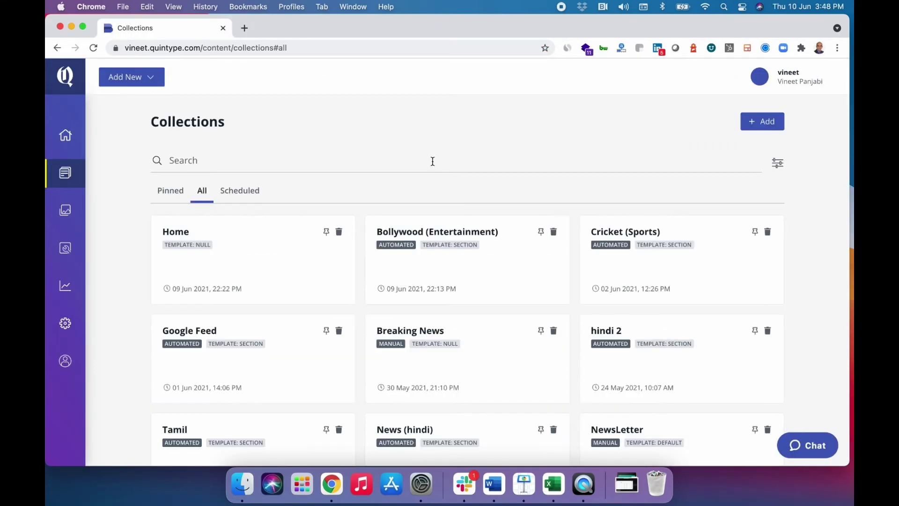
left_click(432, 161)
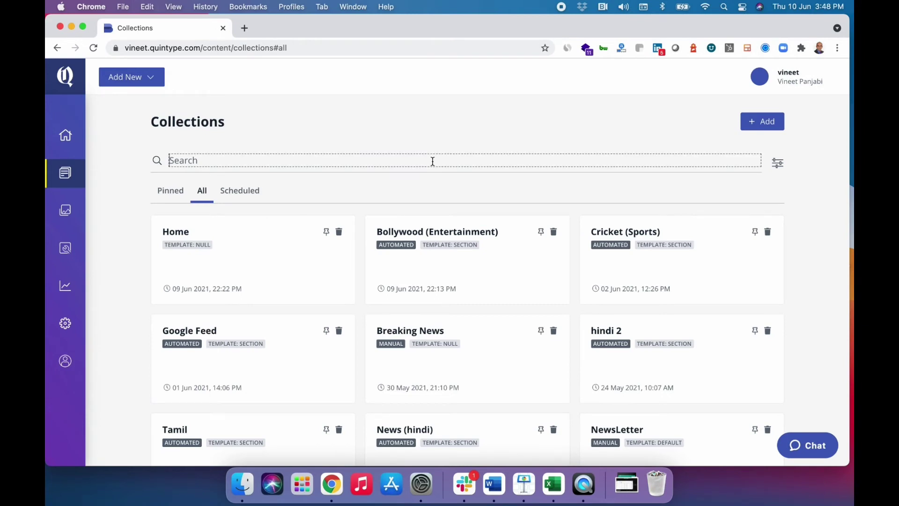
type("India n")
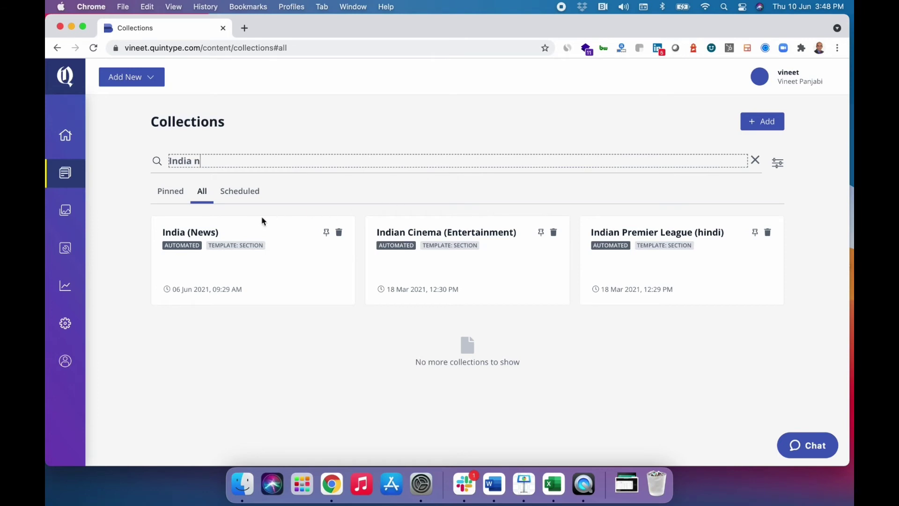
left_click(207, 234)
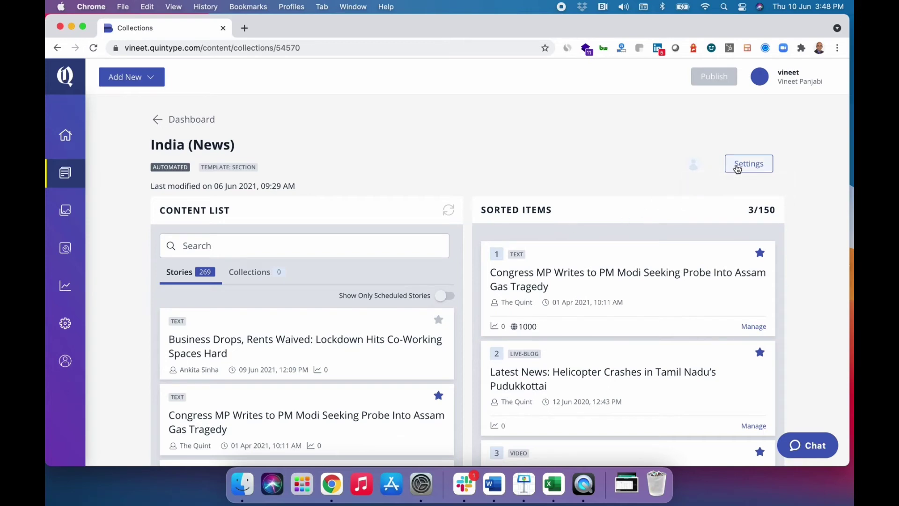
Look over the 269-story content list and open the collection's settings.
scroll(689, 226, "down", 6)
scroll(690, 227, "up", 3)
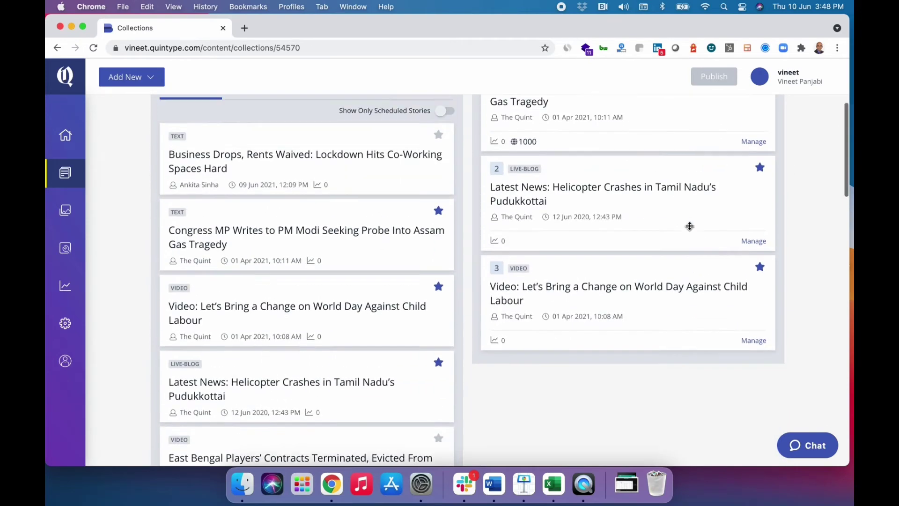
scroll(689, 227, "up", 3)
left_click(751, 169)
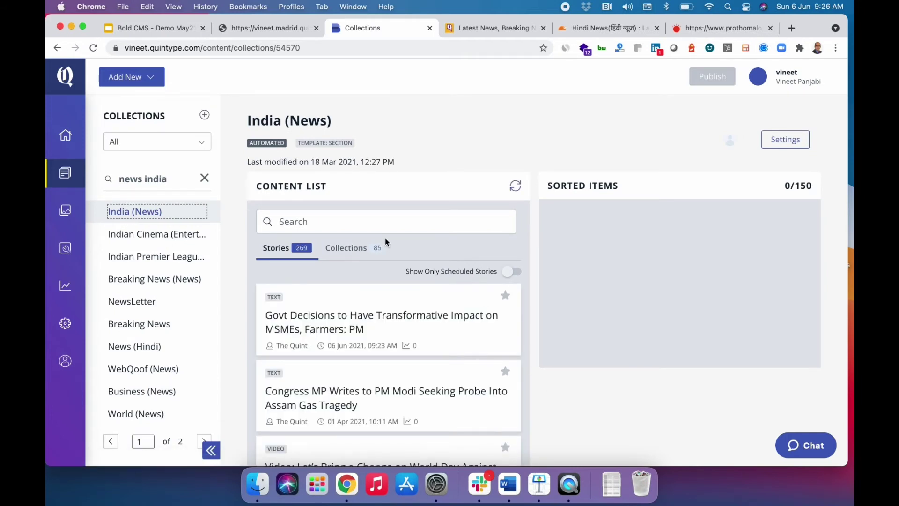
scroll(385, 238, "down", 2)
scroll(585, 197, "up", 2)
Inspect the India (News) rules and story template choices without changing anything.
left_click(791, 148)
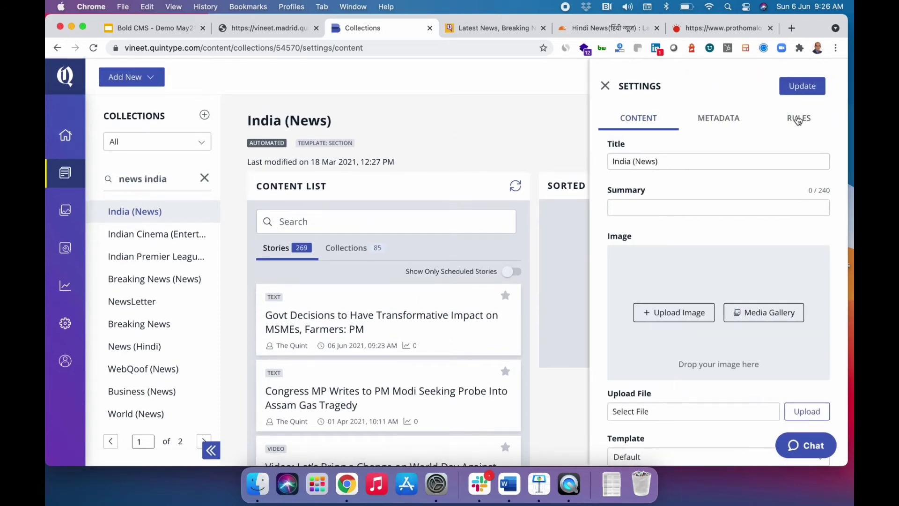
left_click(798, 119)
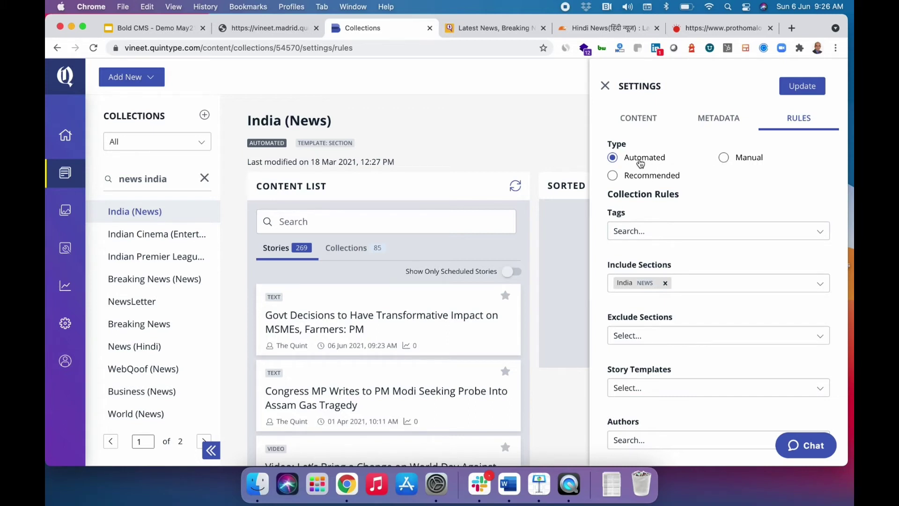
scroll(651, 237, "down", 2)
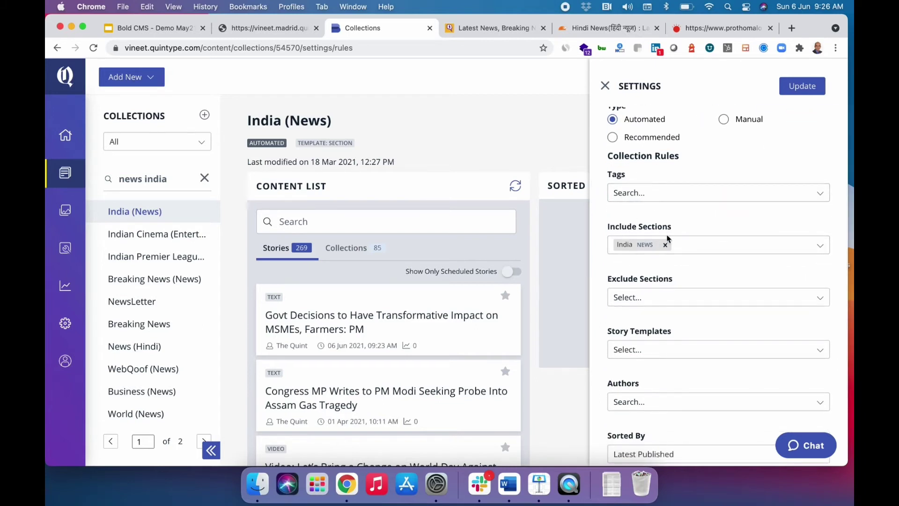
scroll(661, 276, "down", 1)
scroll(661, 276, "down", 3)
left_click(661, 281)
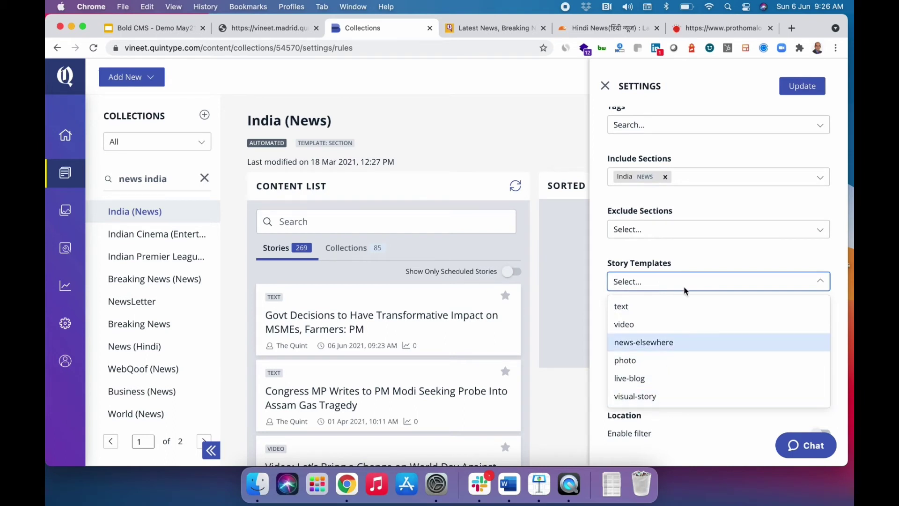
left_click(689, 261)
Check the sort options, leaving Latest Published, and close the settings.
scroll(688, 260, "down", 1)
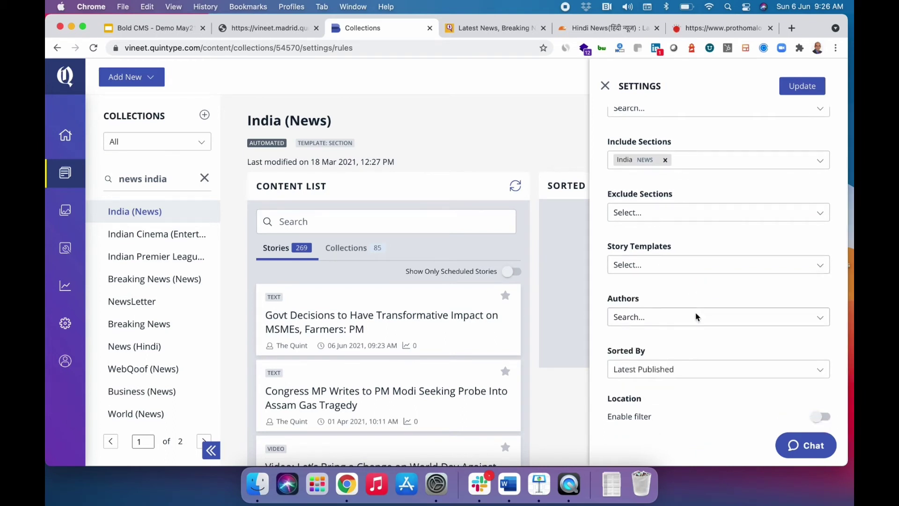
left_click(685, 369)
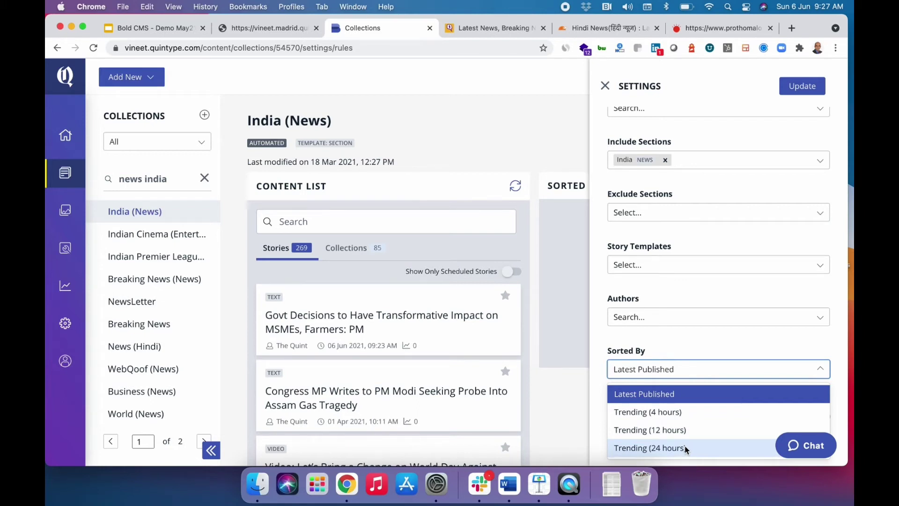
left_click(685, 340)
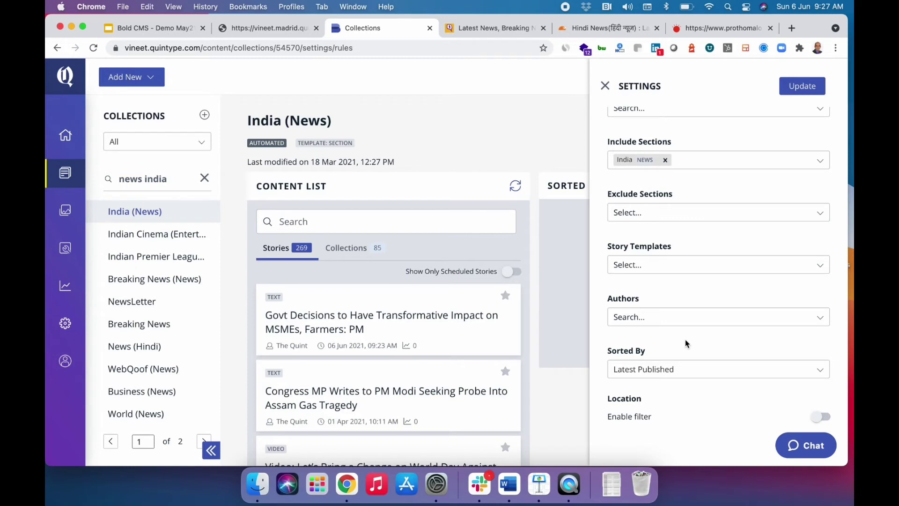
scroll(684, 339, "up", 5)
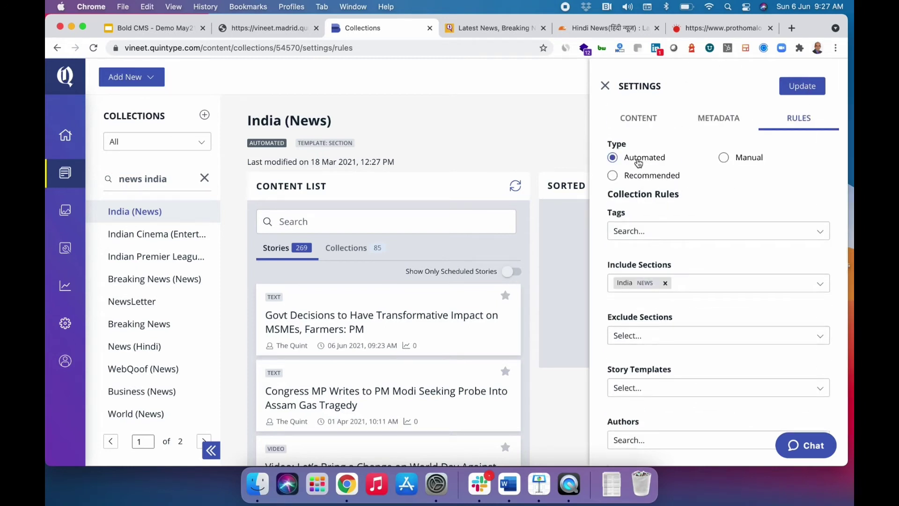
left_click(605, 85)
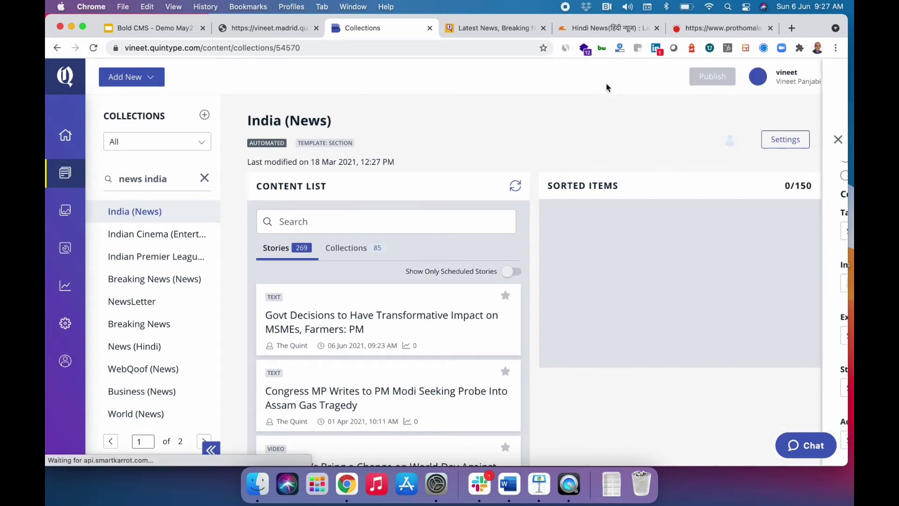
Star the Govt Decisions, Congress MP, World Day video and helicopter live-blog stories.
scroll(394, 323, "down", 1)
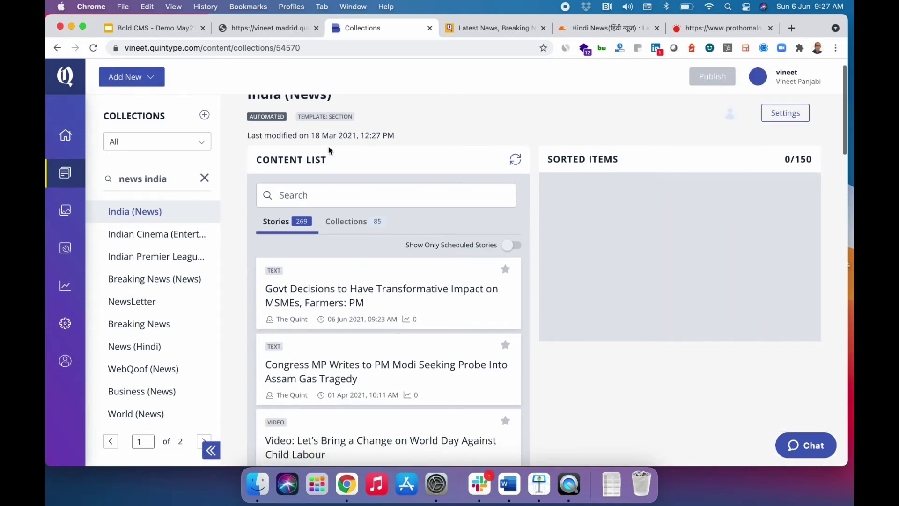
left_click(505, 270)
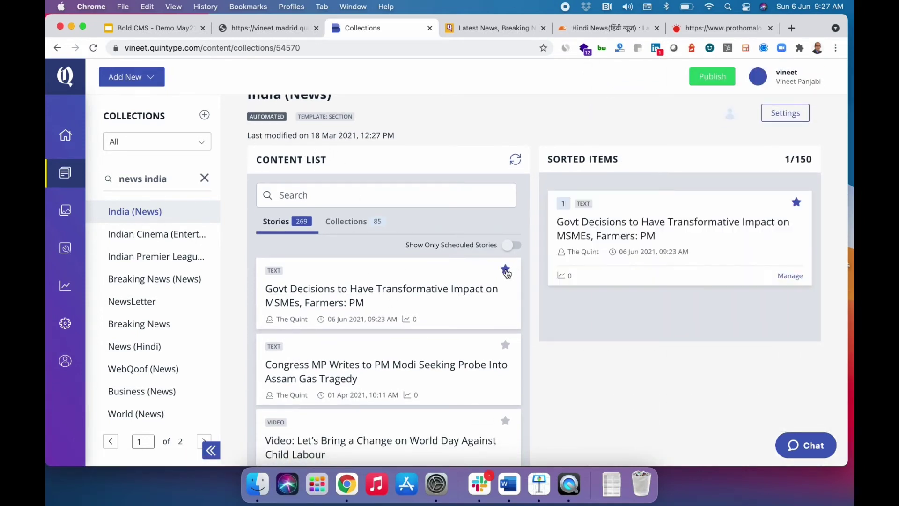
left_click(506, 345)
scroll(504, 349, "down", 2)
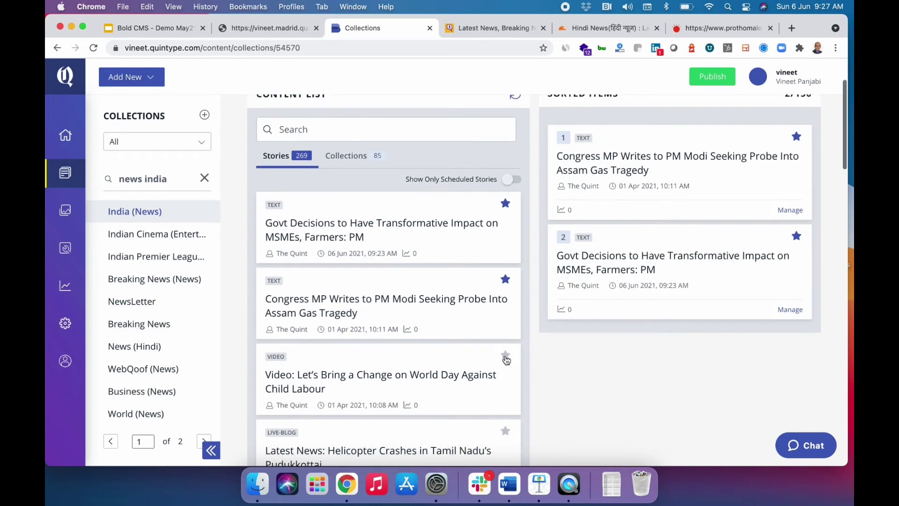
left_click(506, 360)
scroll(506, 361, "down", 2)
left_click(506, 360)
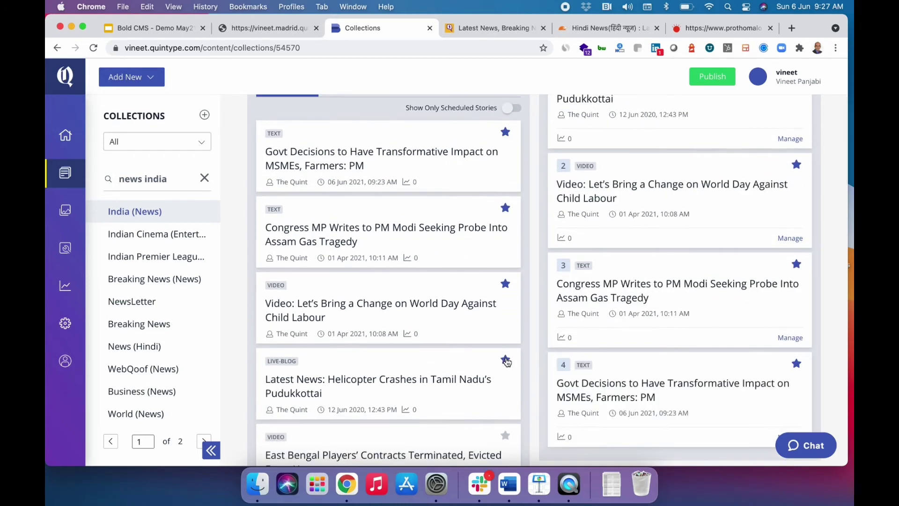
scroll(506, 361, "down", 3)
scroll(506, 361, "down", 2)
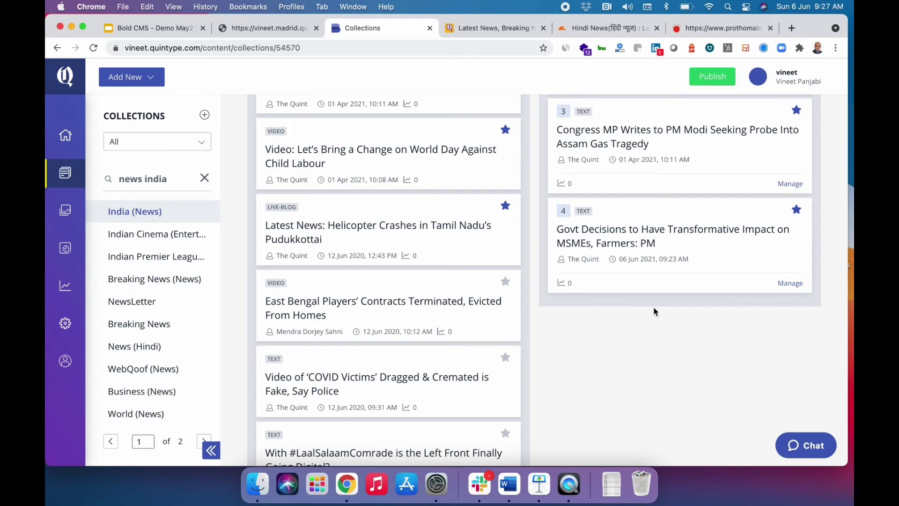
scroll(653, 307, "up", 7)
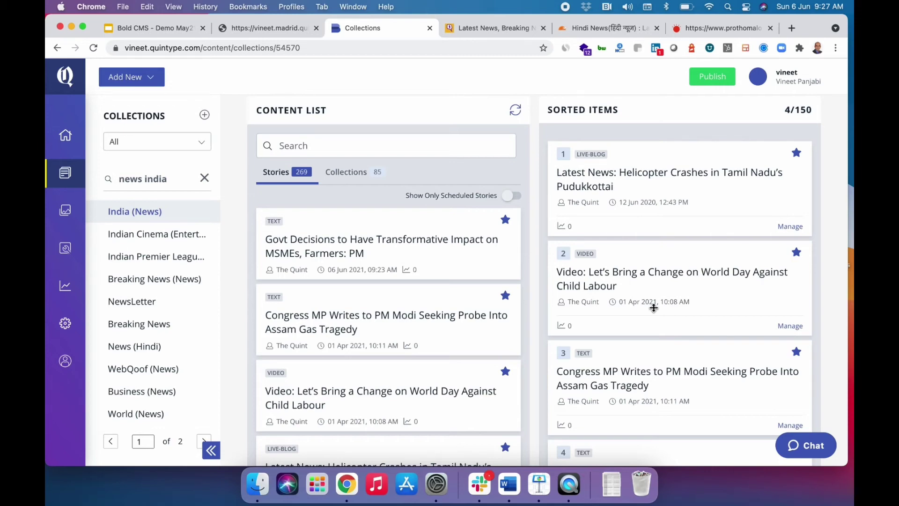
Reorder the sorted items so the Congress MP story is first and Govt Decisions second.
scroll(654, 308, "down", 5)
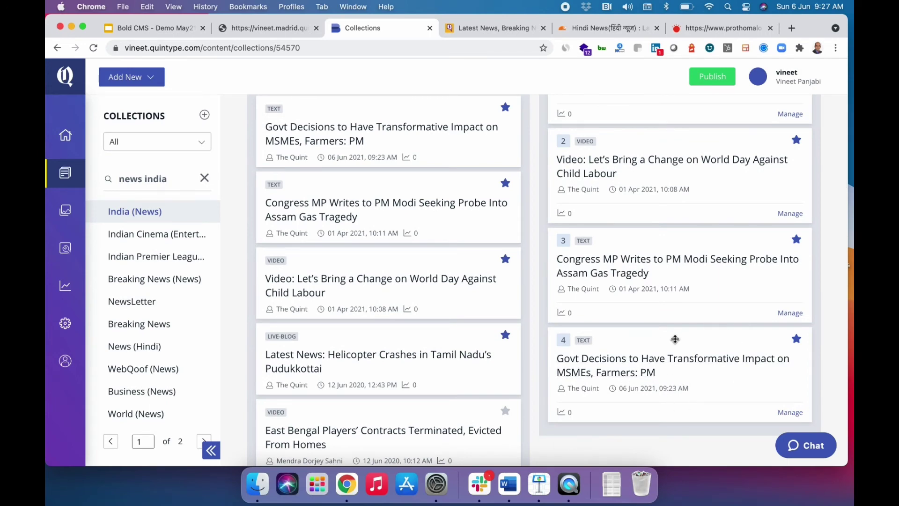
left_click_drag(675, 339, 673, 89)
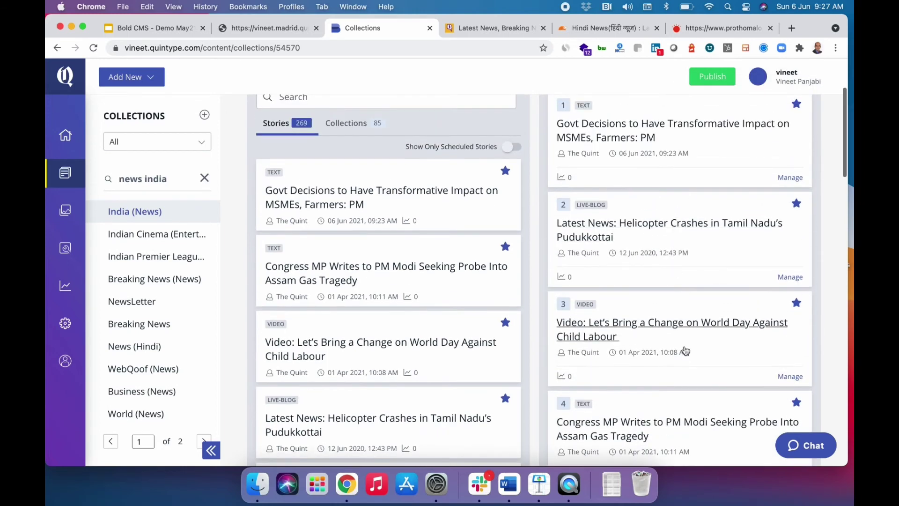
left_click_drag(686, 401, 678, 147)
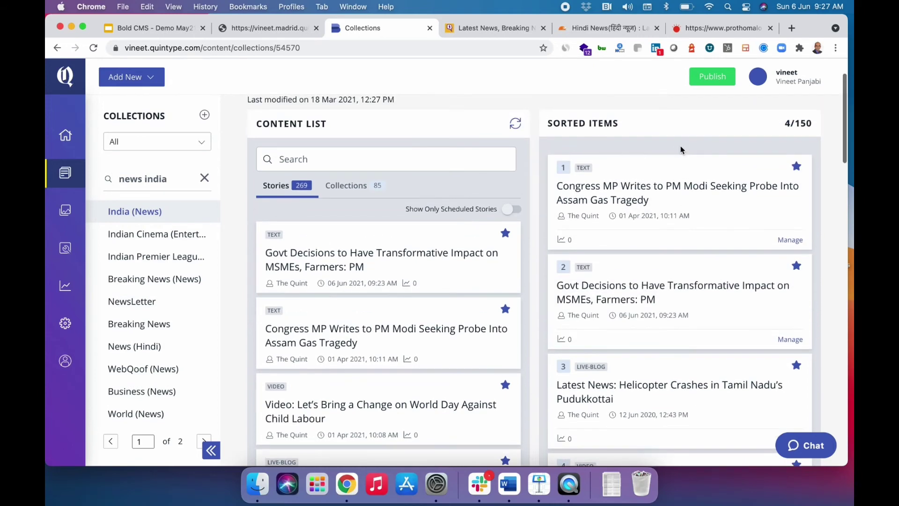
Set page views to 1000 for the top Congress MP story.
left_click(787, 292)
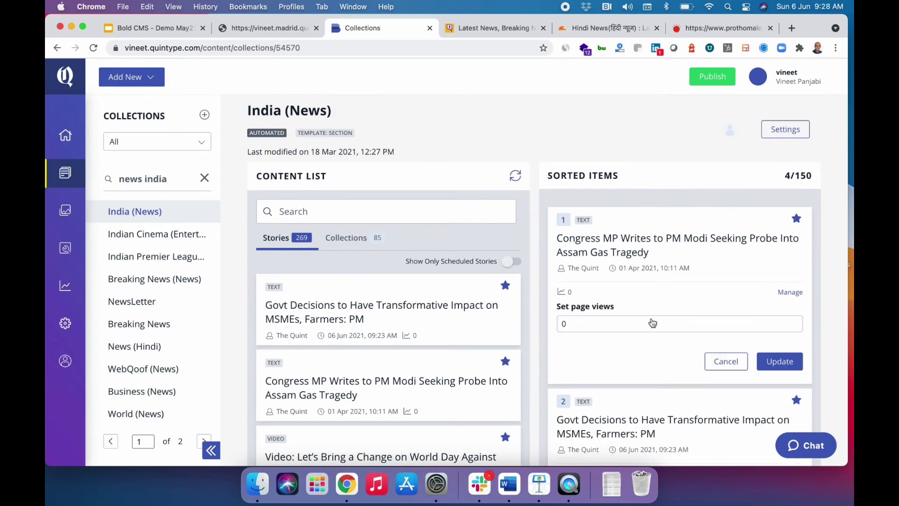
left_click(594, 324)
type("1000")
left_click(779, 363)
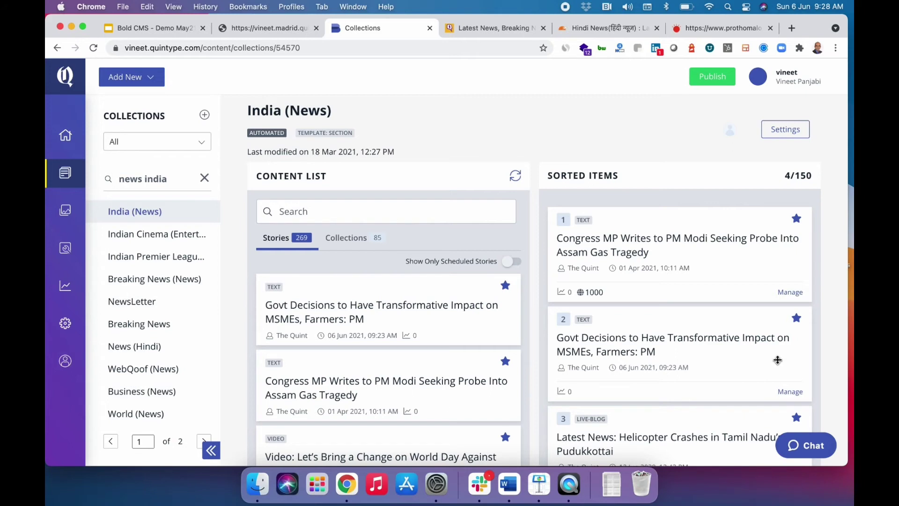
Move Govt Decisions back to first place and give it 1000 page views.
left_click_drag(706, 322, 703, 220)
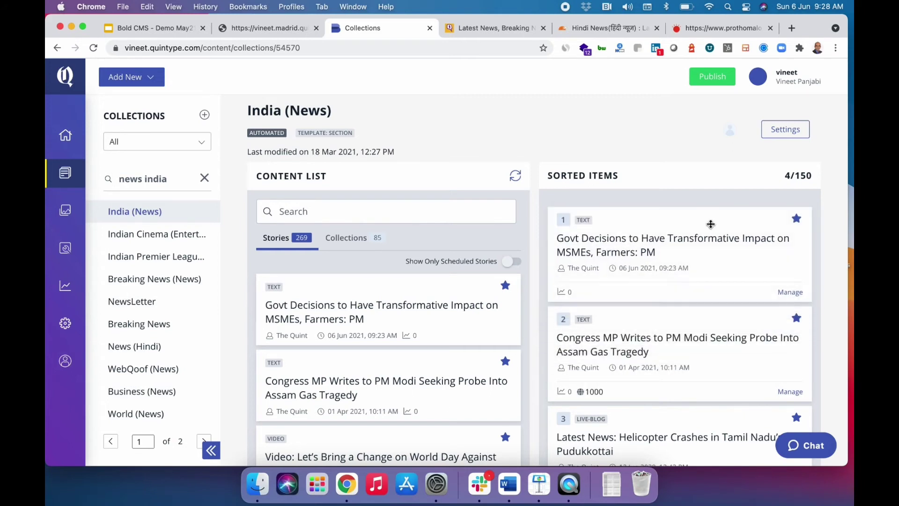
left_click(790, 292)
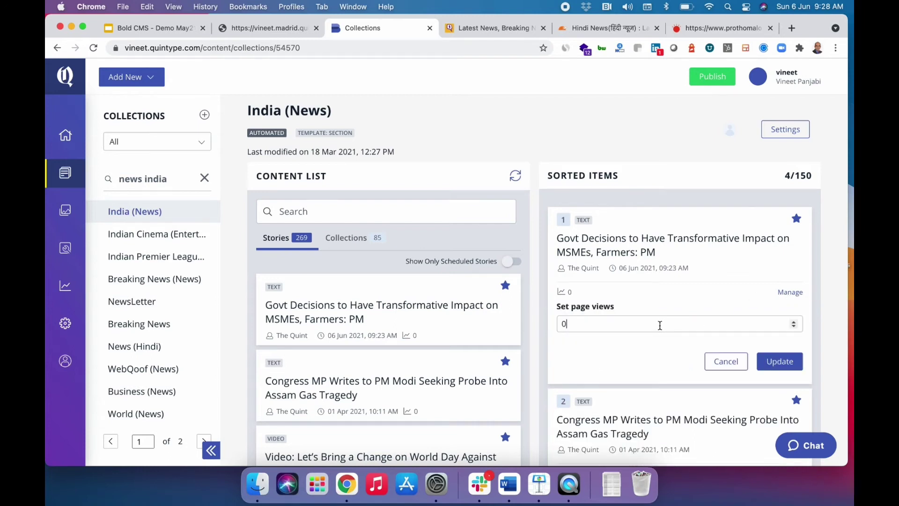
key("BackSpace")
type("1000")
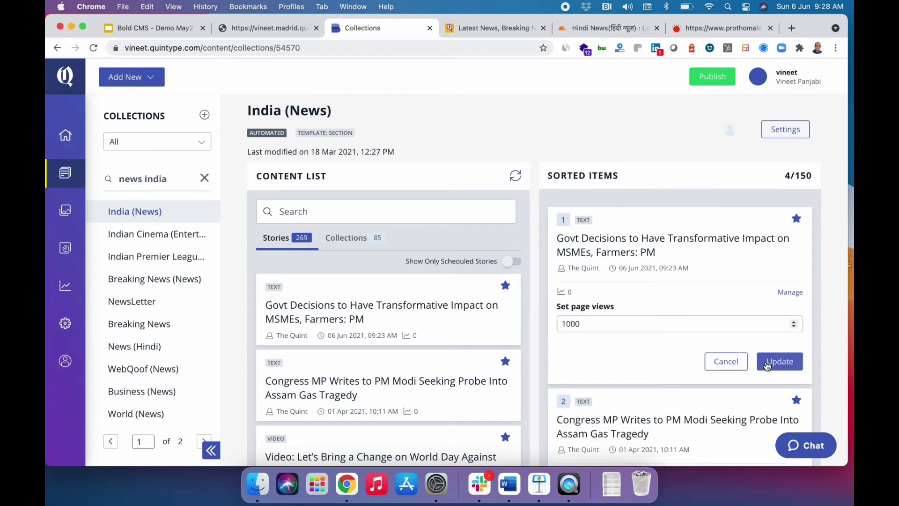
left_click(779, 361)
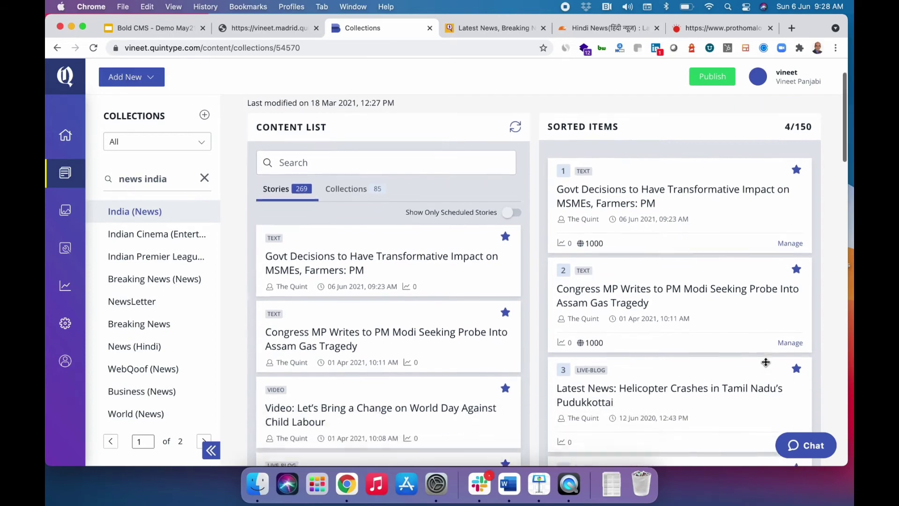
scroll(766, 361, "down", 5)
scroll(765, 361, "up", 5)
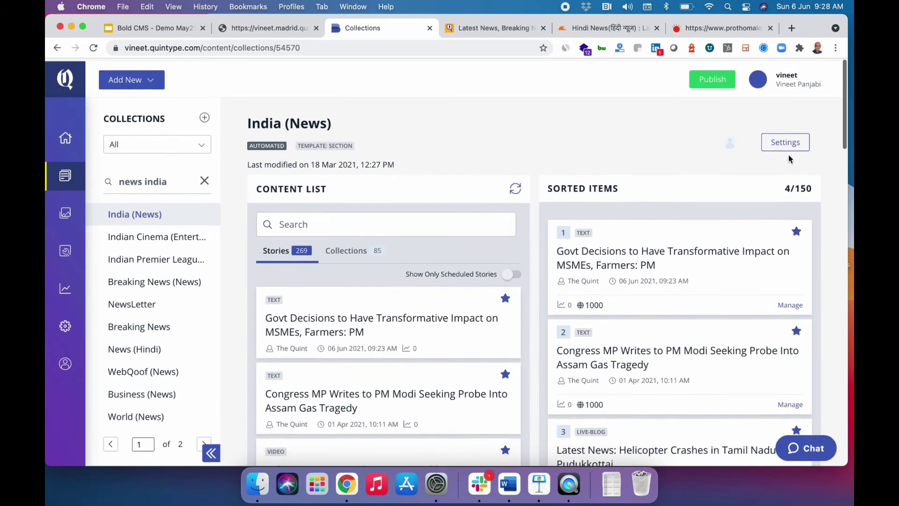
Search the Media Gallery for 'imagazine' and choose the FORTUNE cover as the collection image.
left_click(790, 143)
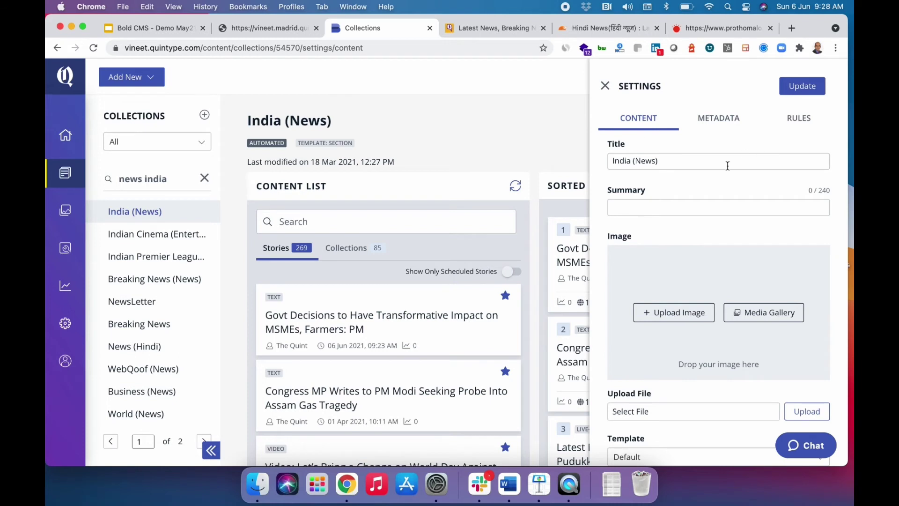
left_click(680, 314)
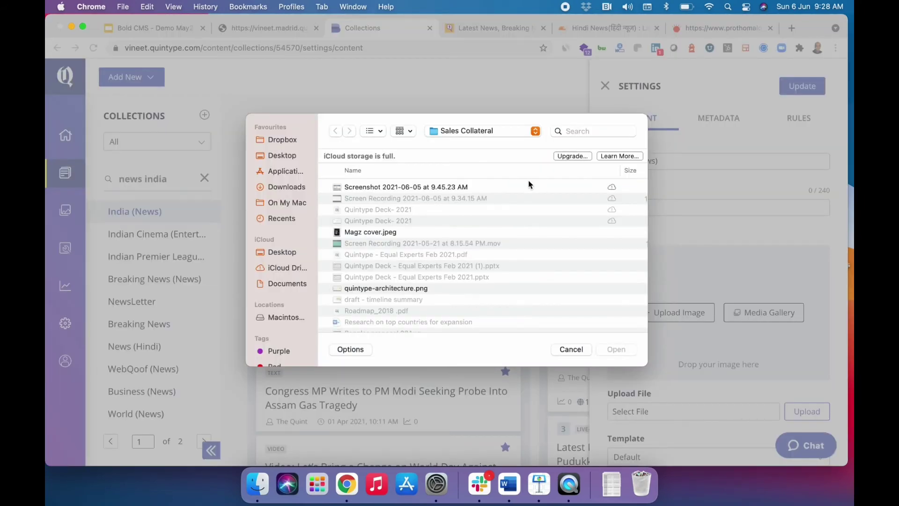
left_click(571, 350)
left_click(775, 311)
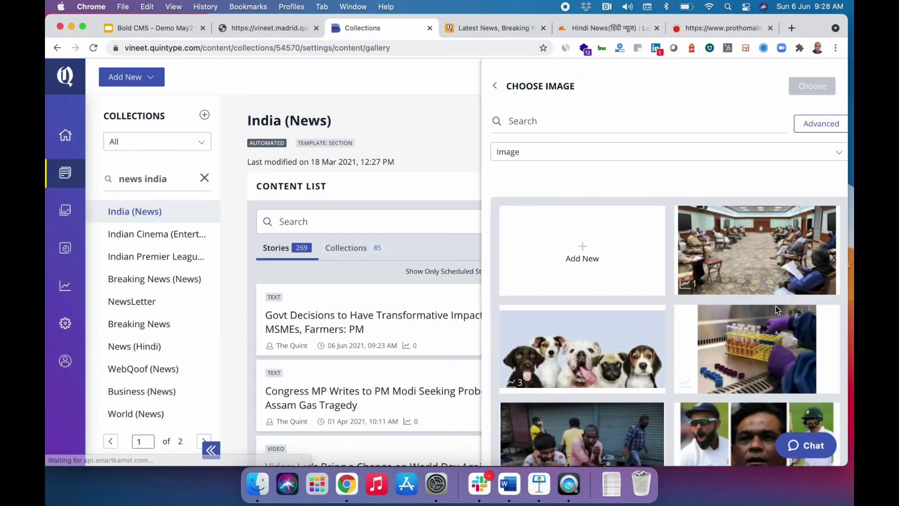
left_click(631, 120)
type("imaga")
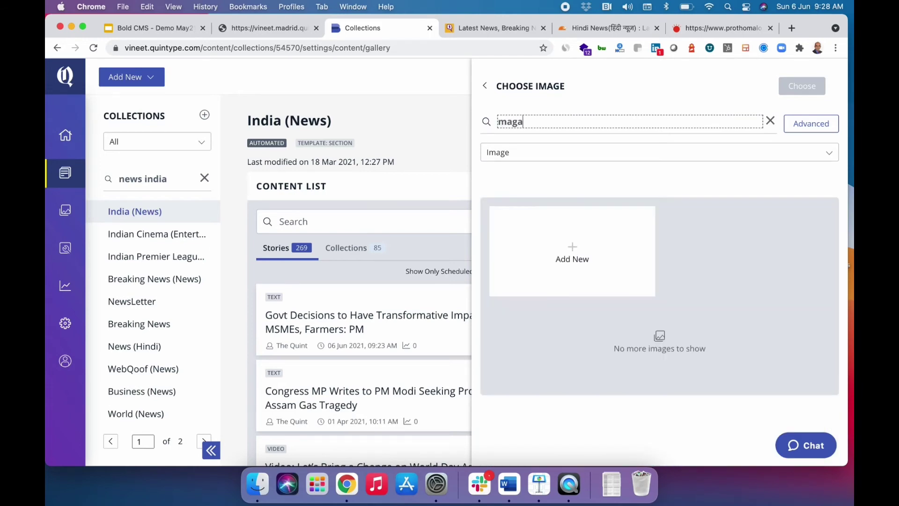
type("zine")
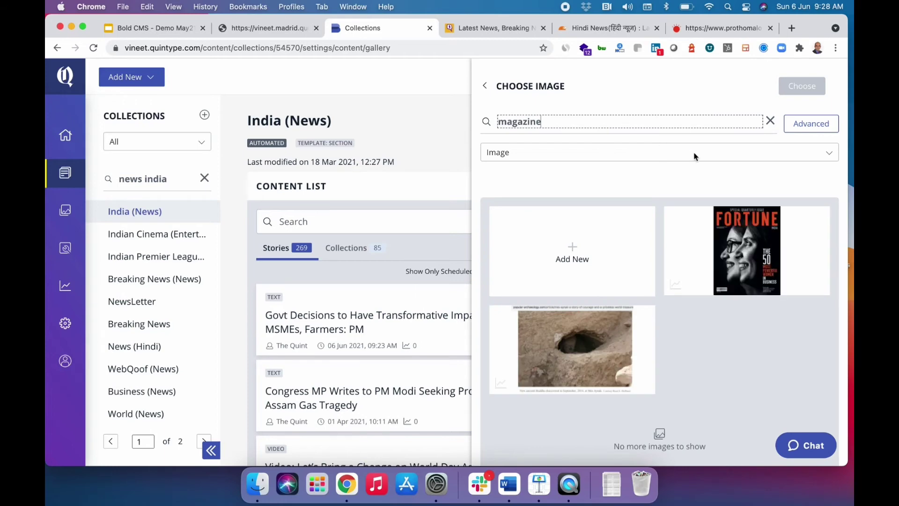
left_click(775, 233)
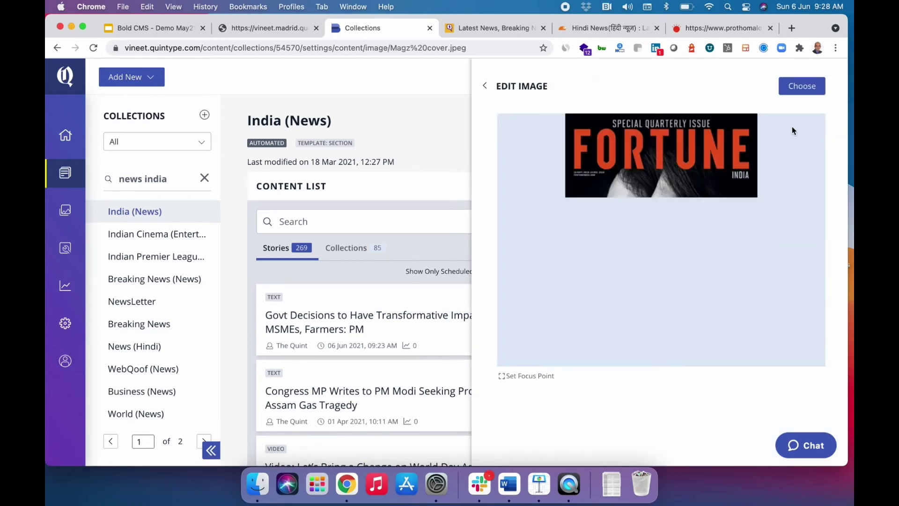
left_click(798, 88)
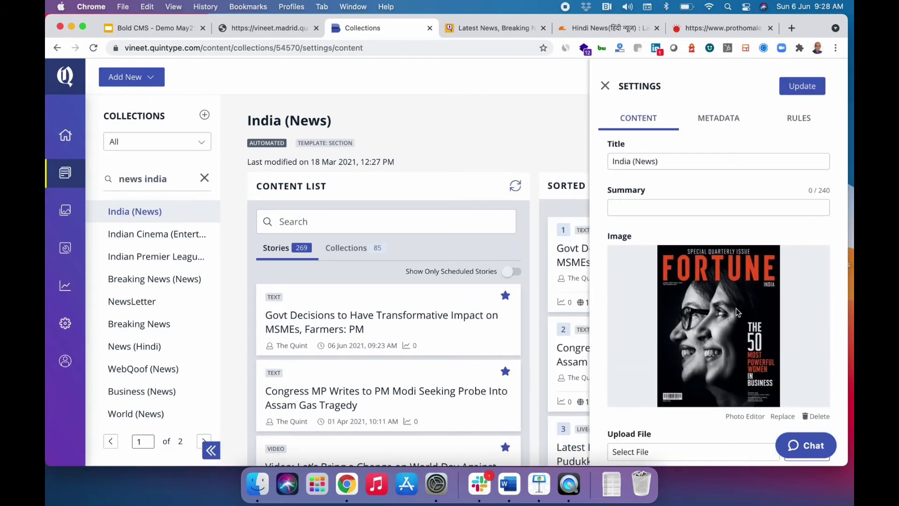
scroll(736, 313, "down", 5)
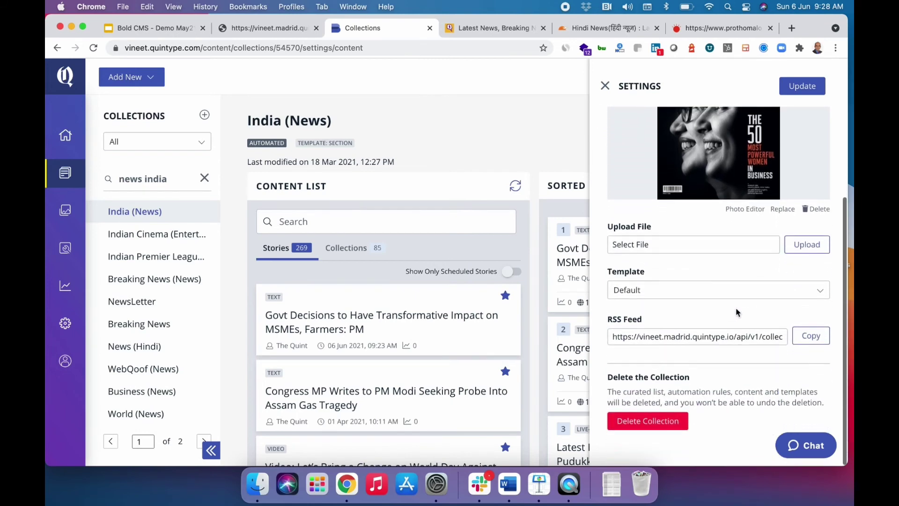
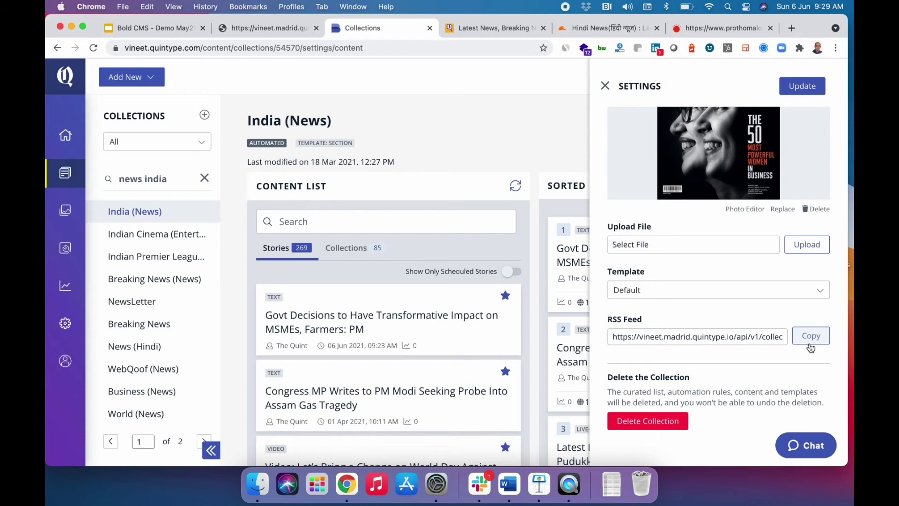
Save the India (News) collection settings and publish the collection.
scroll(811, 347, "up", 5)
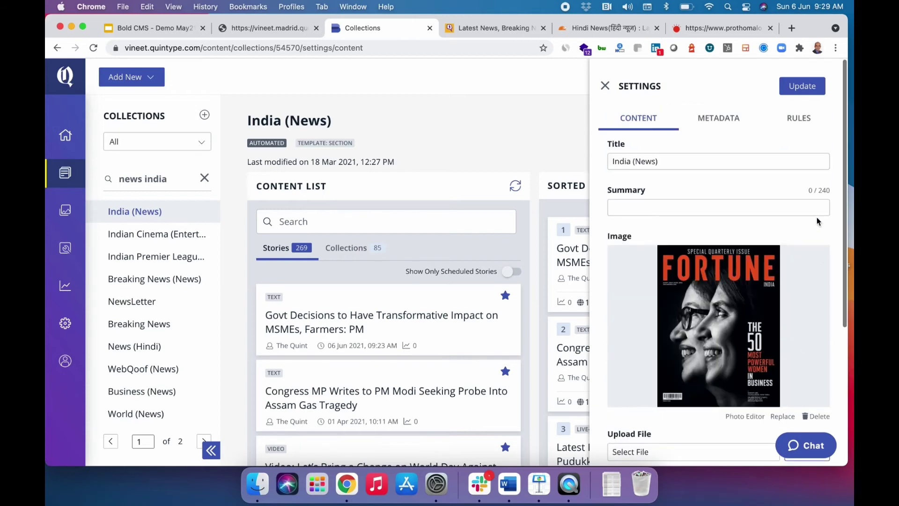
left_click(803, 87)
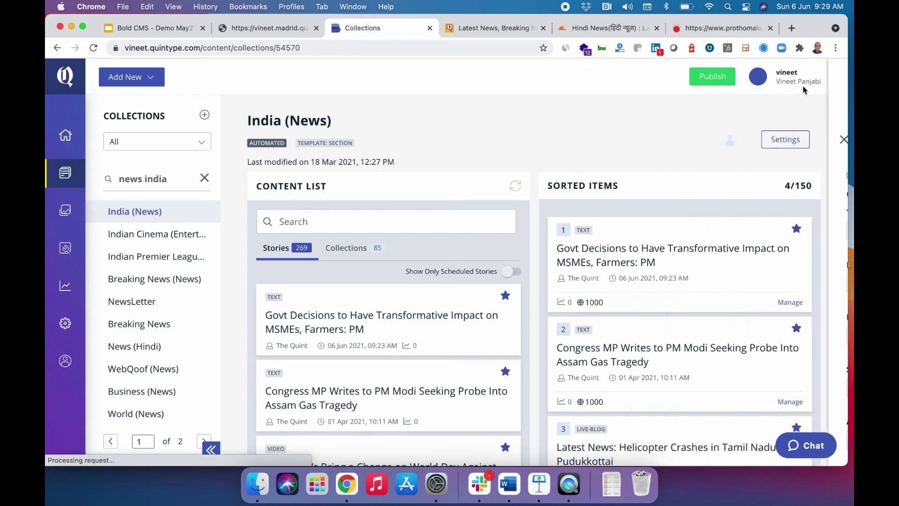
left_click(708, 83)
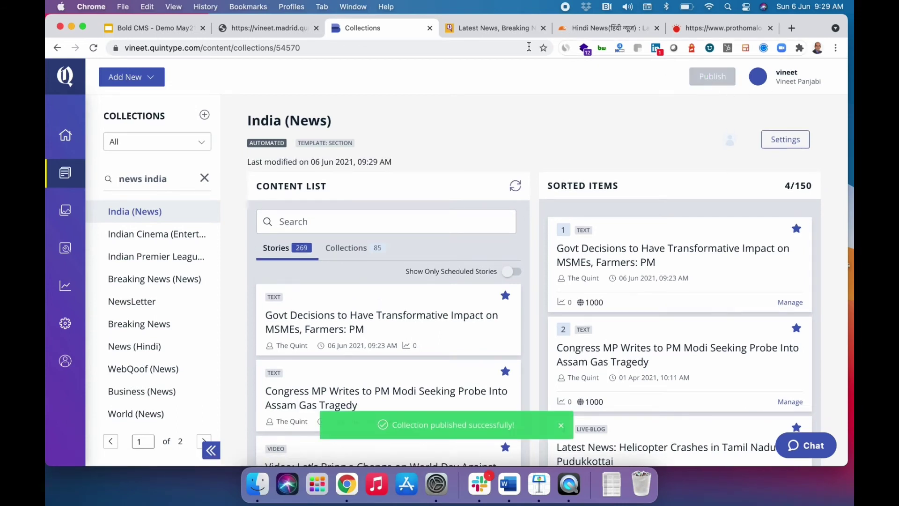
left_click(283, 29)
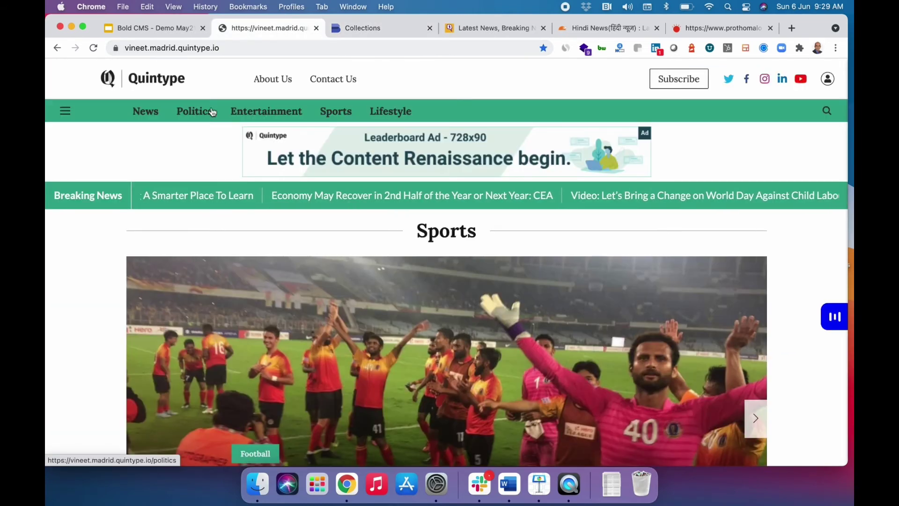
left_click(146, 113)
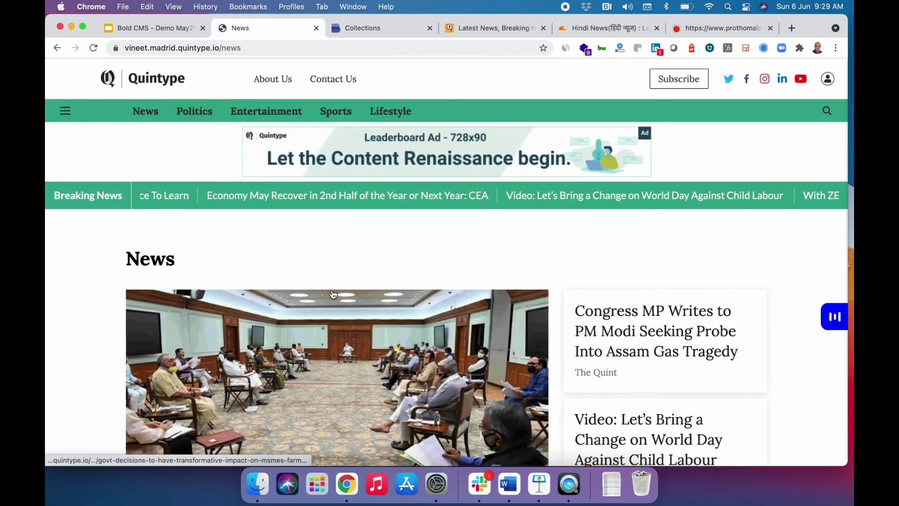
scroll(343, 222, "down", 5)
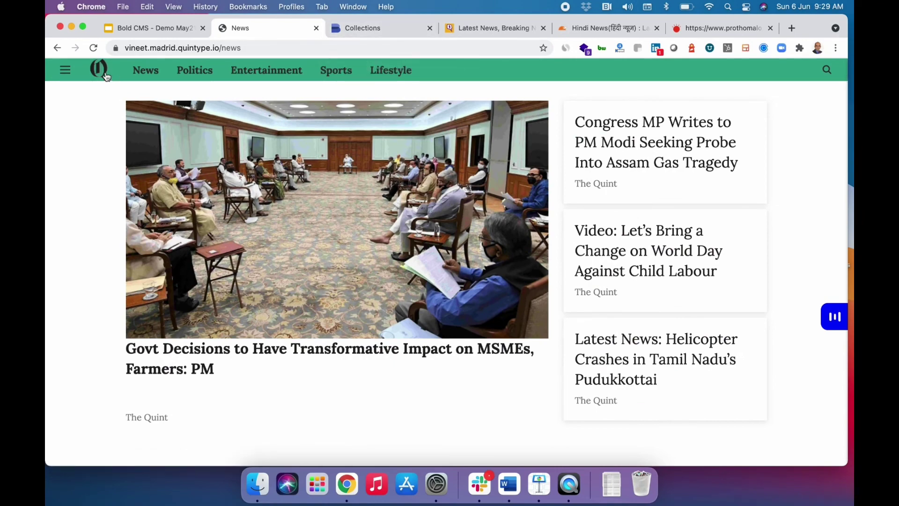
left_click(104, 75)
left_click(370, 27)
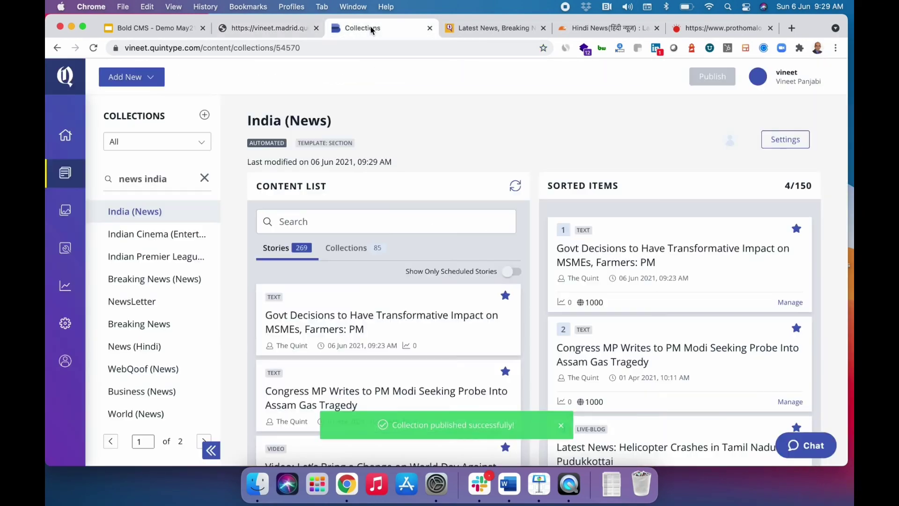
Search the collections for 'home' and open the Home collection.
left_click(204, 178)
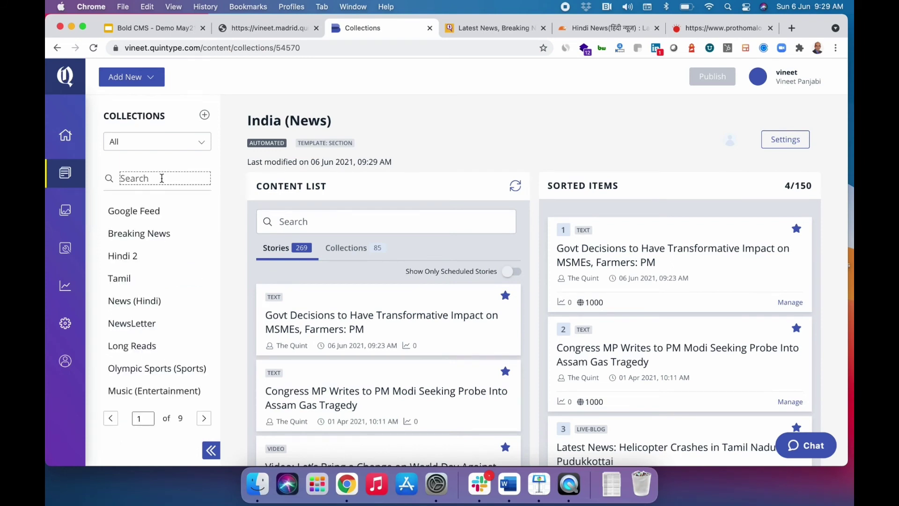
type("home")
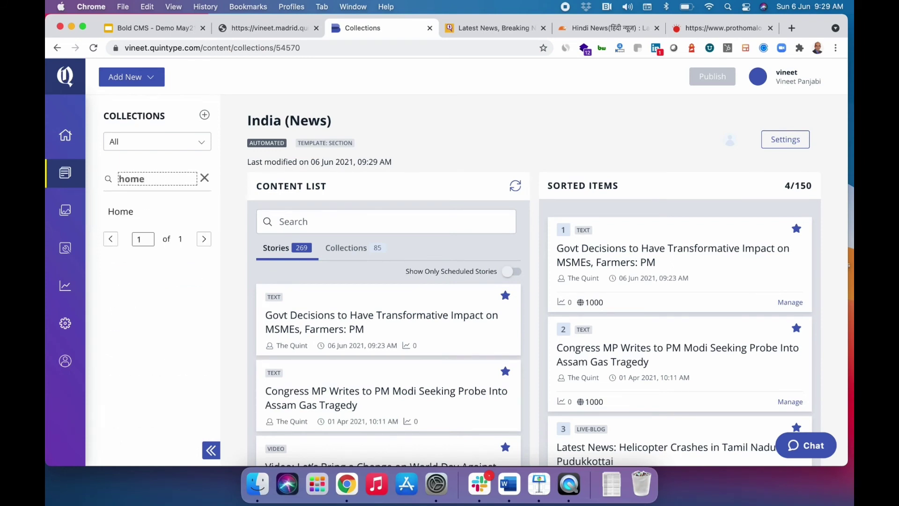
left_click(125, 214)
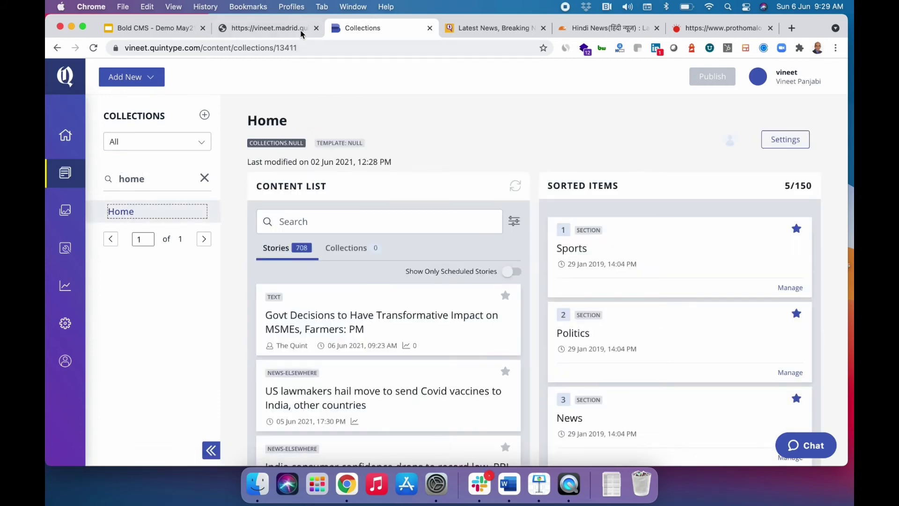
Review the current section order on the demo homepage.
left_click(266, 29)
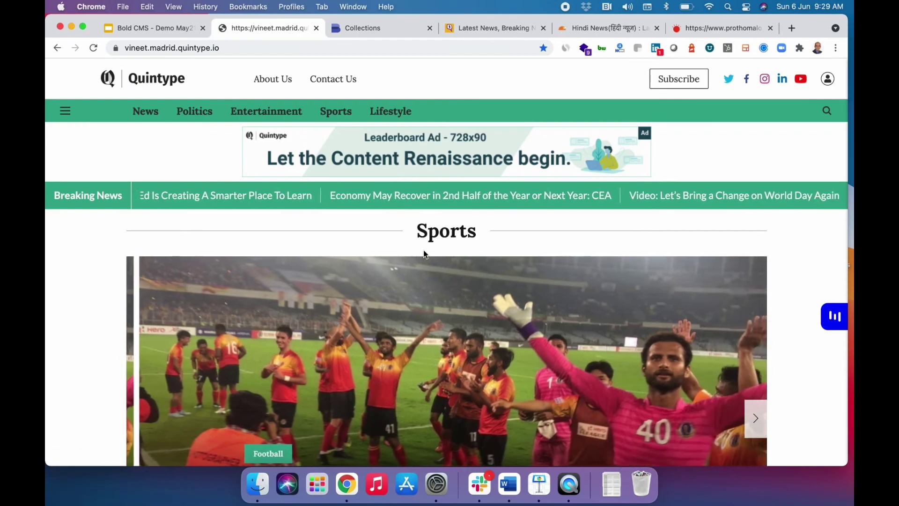
scroll(423, 252, "down", 1)
scroll(425, 254, "down", 10)
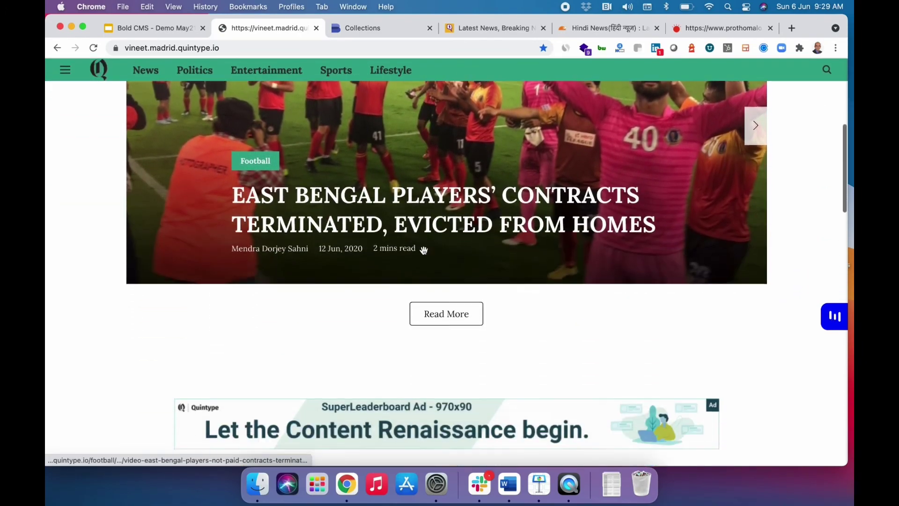
scroll(424, 254, "down", 15)
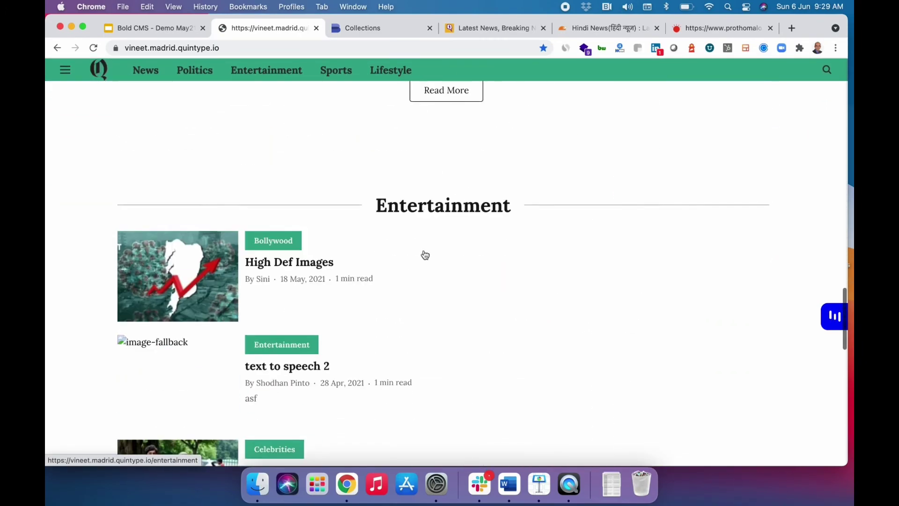
scroll(423, 255, "up", 10)
scroll(424, 248, "up", 15)
Drag News to first place in the Home collection's sorted items and publish it.
left_click(374, 28)
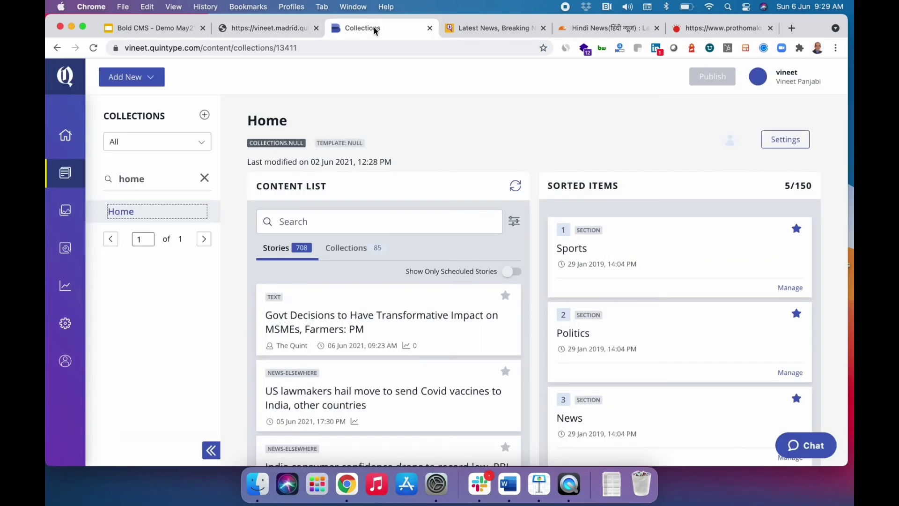
scroll(624, 294, "down", 3)
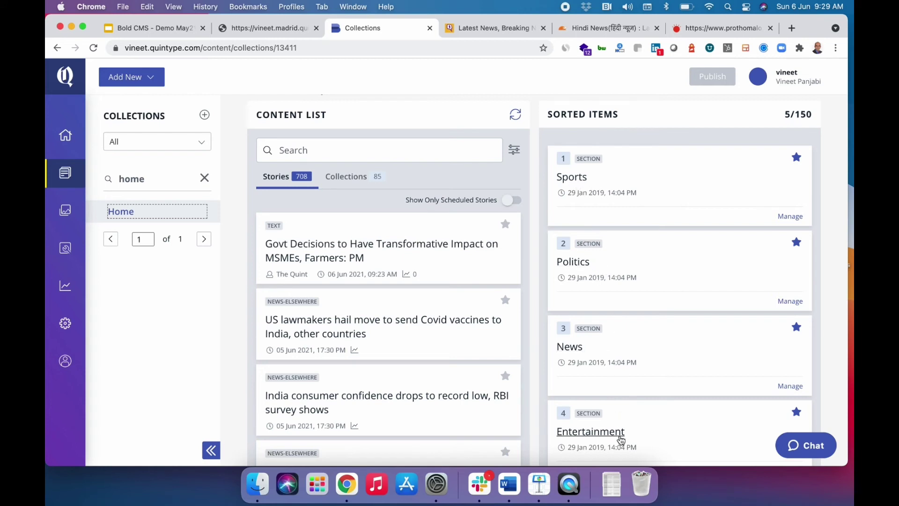
left_click(658, 357)
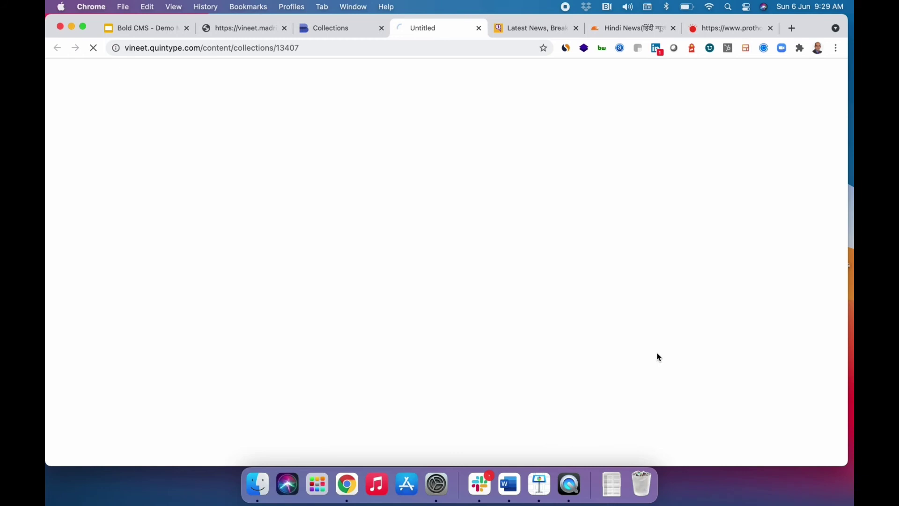
left_click(478, 28)
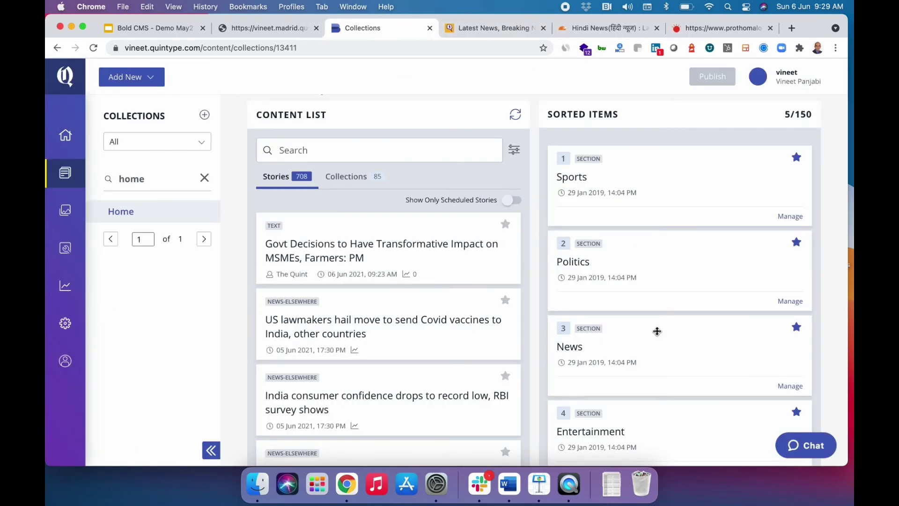
left_click_drag(656, 331, 648, 161)
left_click(706, 77)
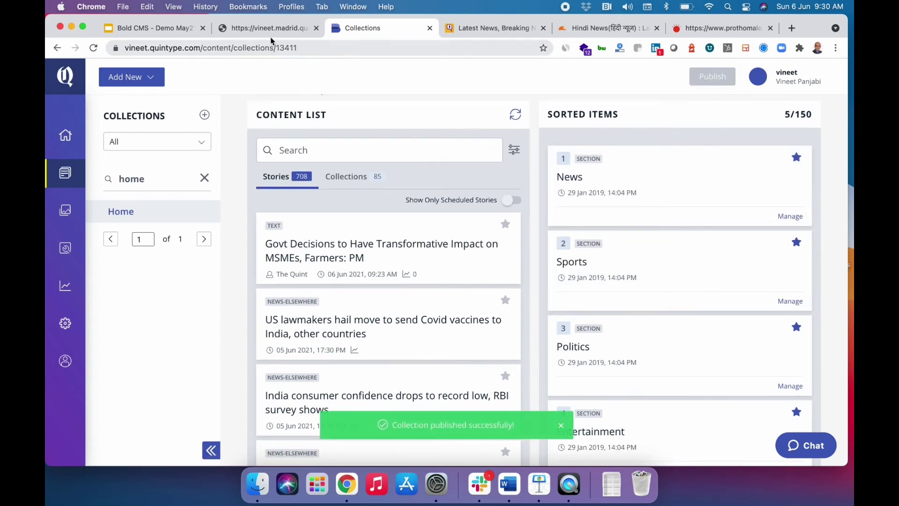
left_click(265, 29)
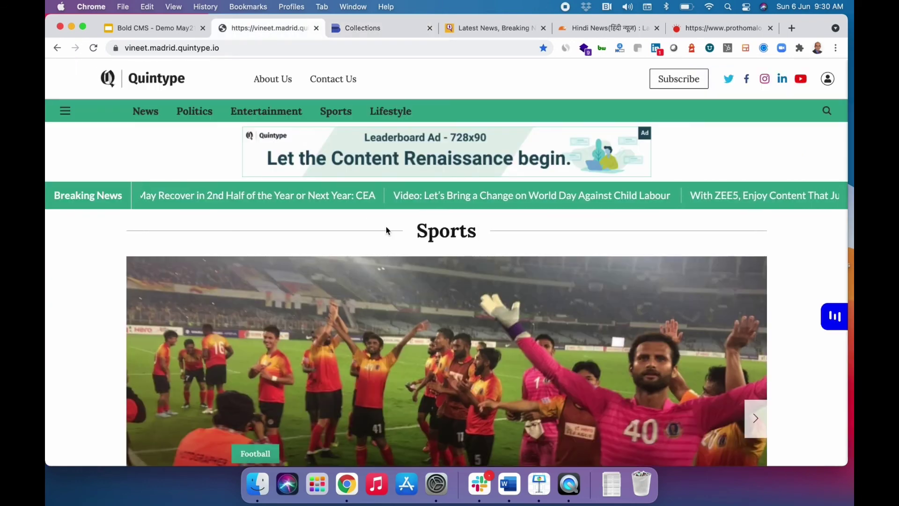
Reload the demo homepage and confirm News, led by Govt Decisions, now precedes Sports.
key("super+r")
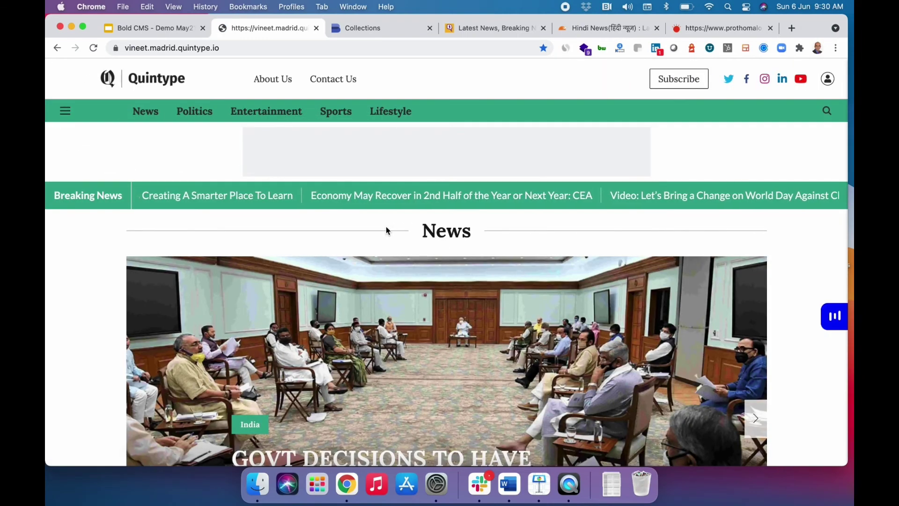
scroll(387, 227, "down", 2)
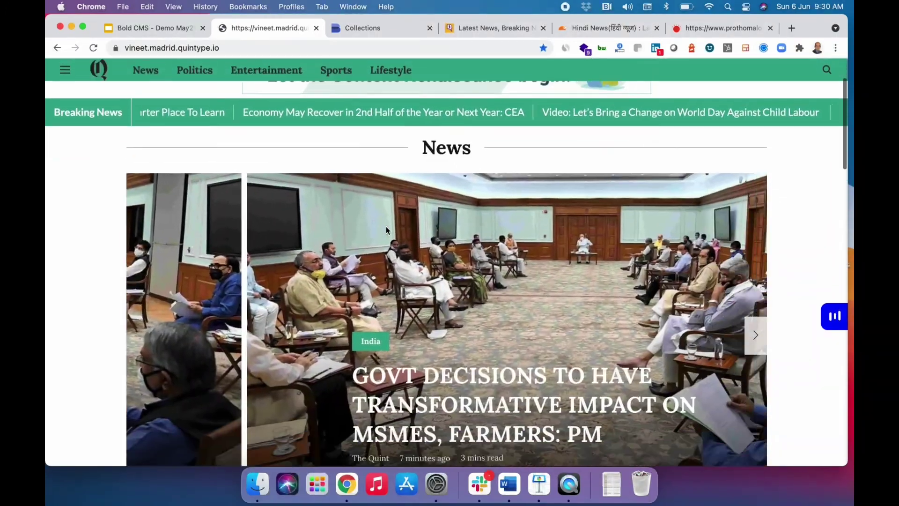
scroll(387, 230, "down", 15)
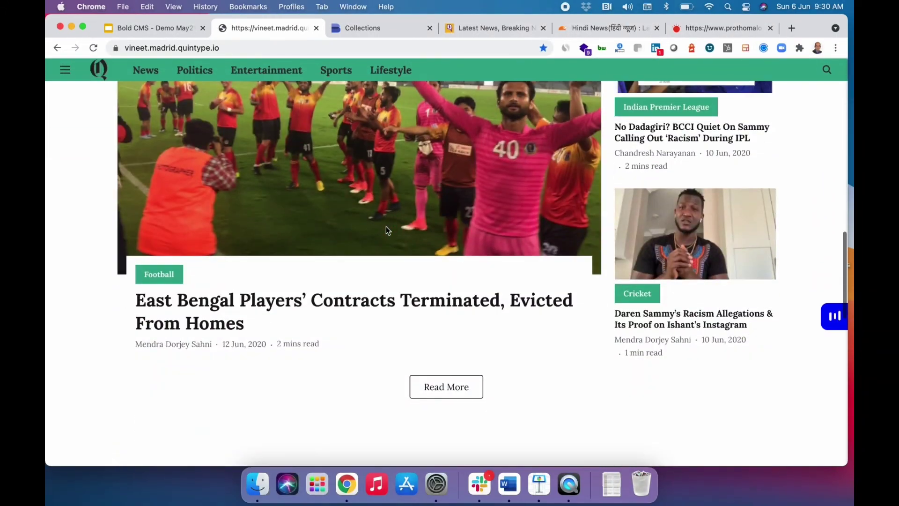
scroll(386, 226, "up", 15)
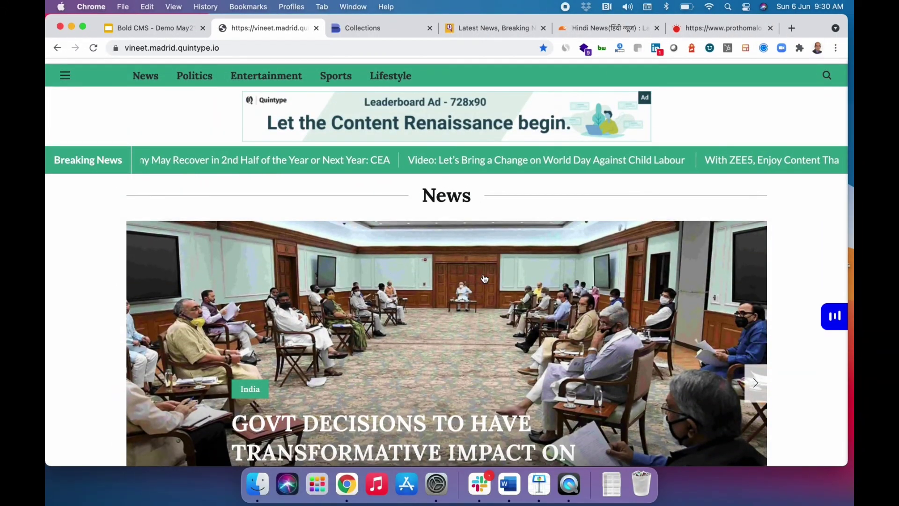
scroll(484, 278, "down", 2)
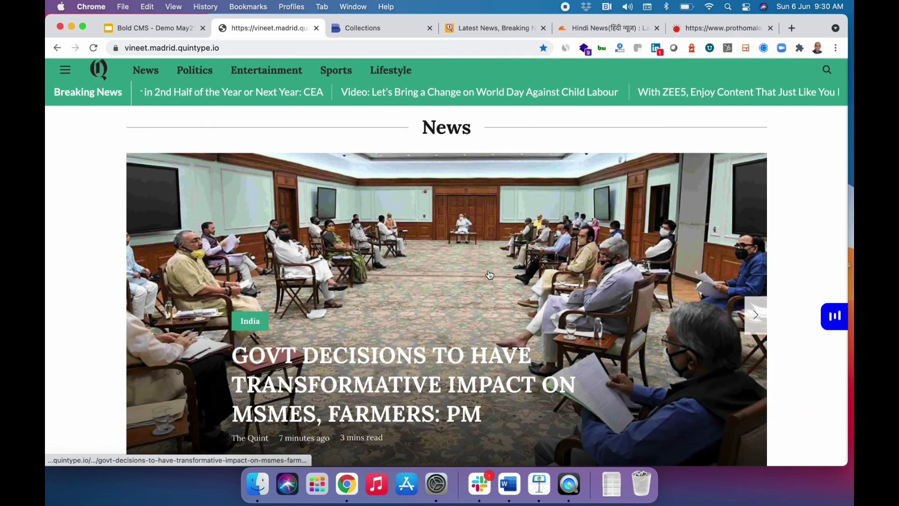
scroll(490, 275, "down", 3)
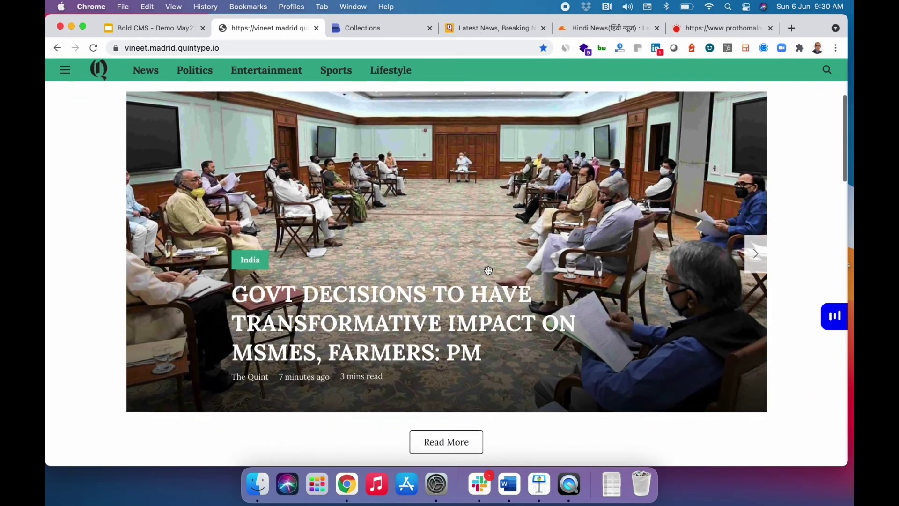
scroll(488, 271, "down", 10)
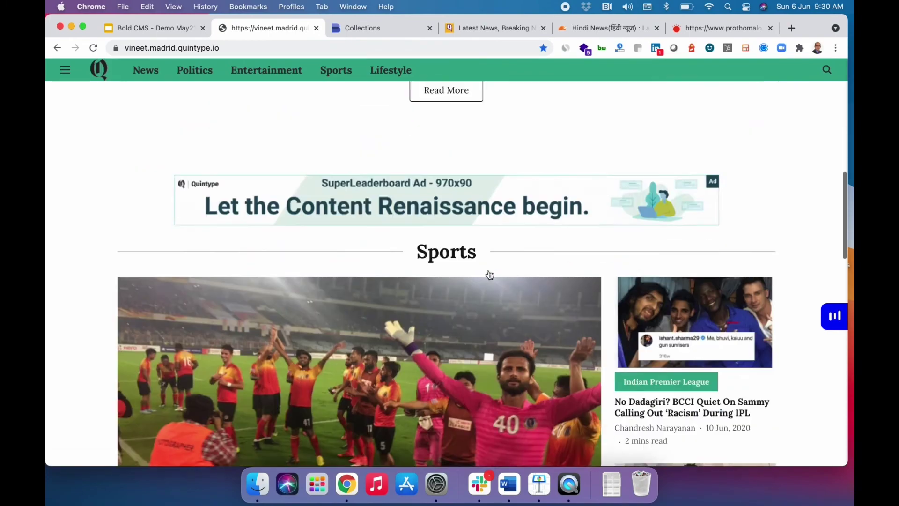
scroll(489, 274, "down", 20)
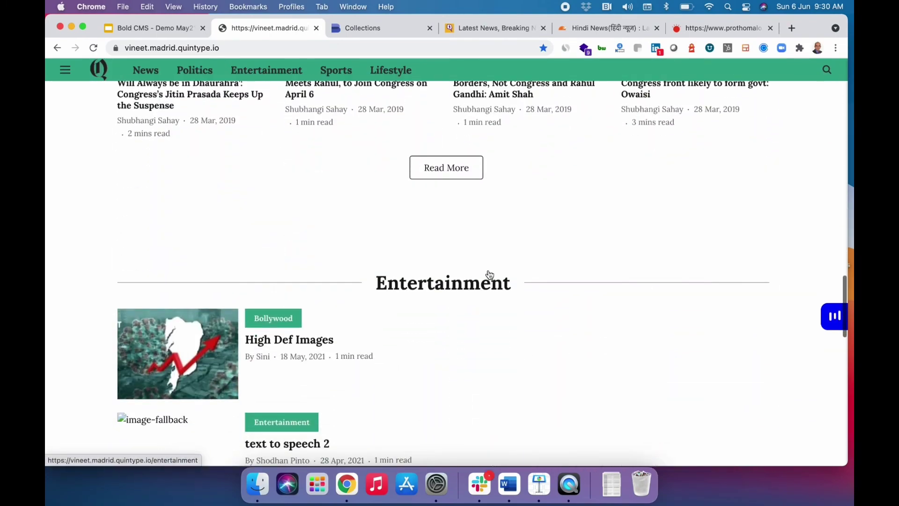
scroll(489, 275, "up", 20)
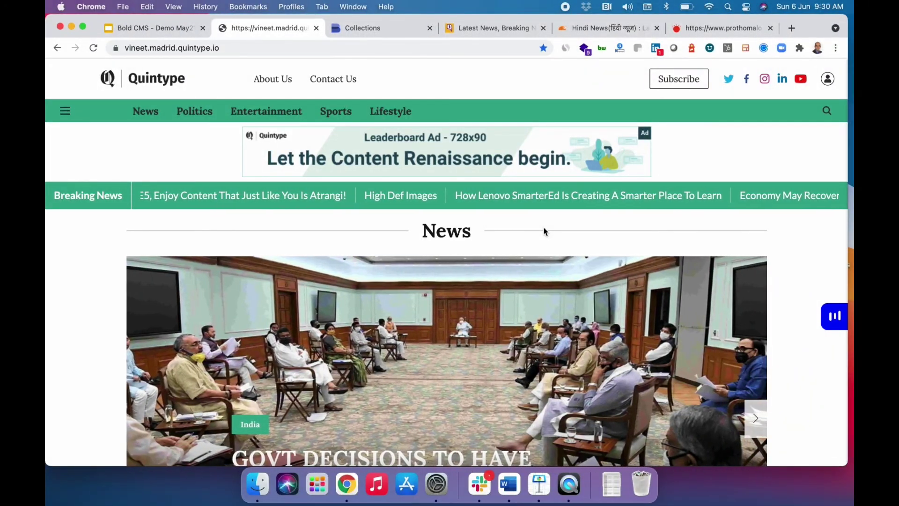
Load the Quintype API documentation and scroll the endpoints down to /api/v1/authors.
left_click(791, 28)
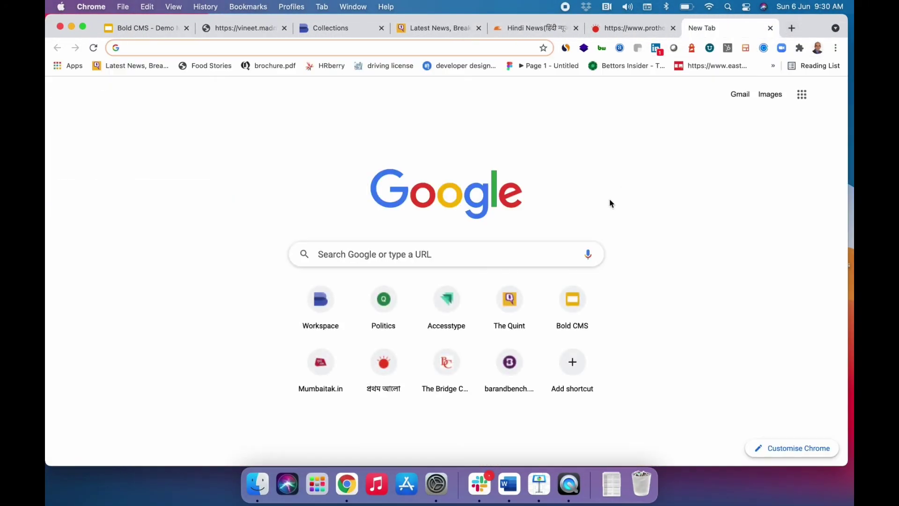
type("de")
key("Right")
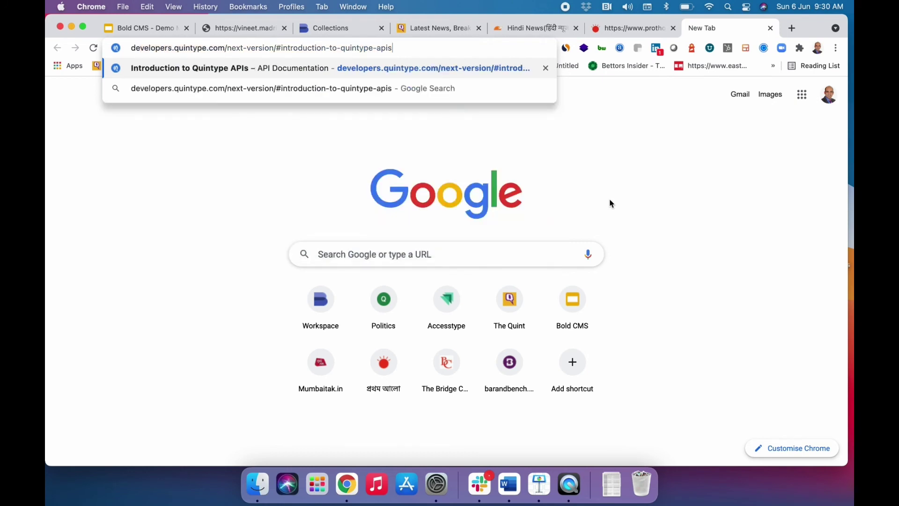
key("Return")
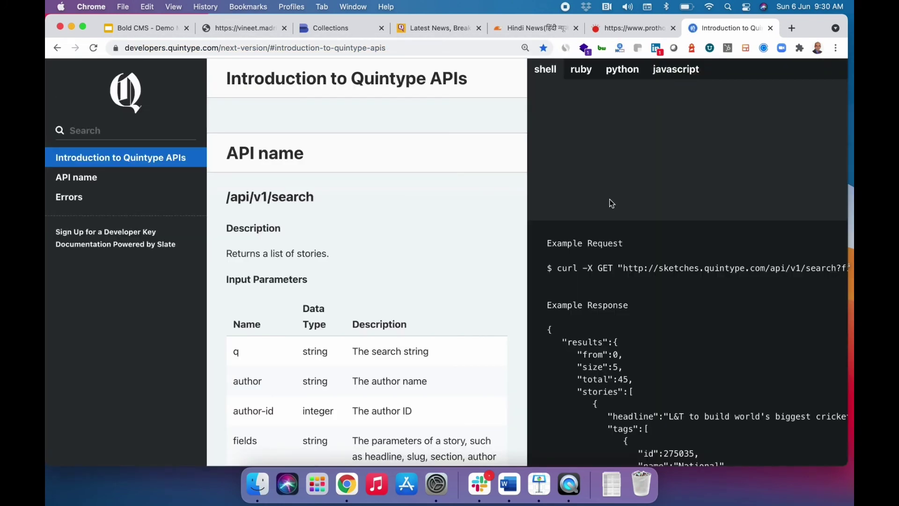
scroll(603, 261, "down", 15)
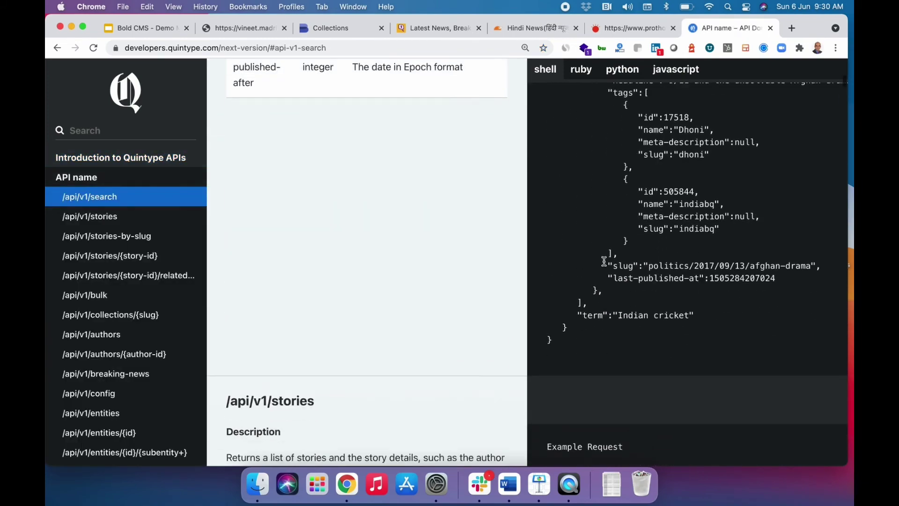
scroll(603, 260, "down", 15)
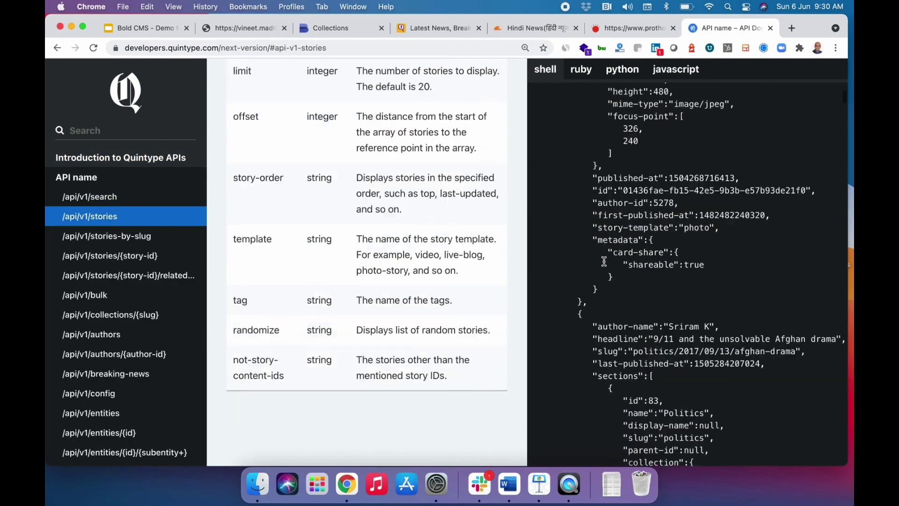
scroll(603, 261, "down", 15)
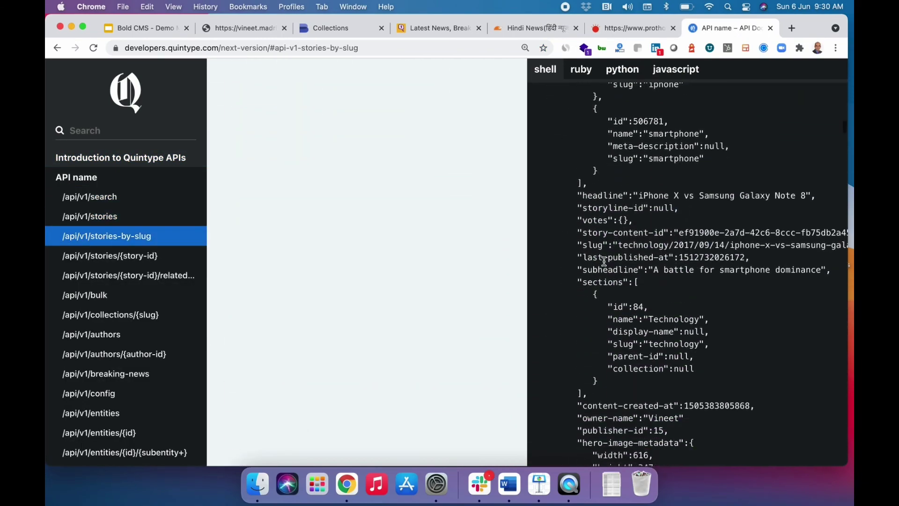
scroll(603, 261, "down", 15)
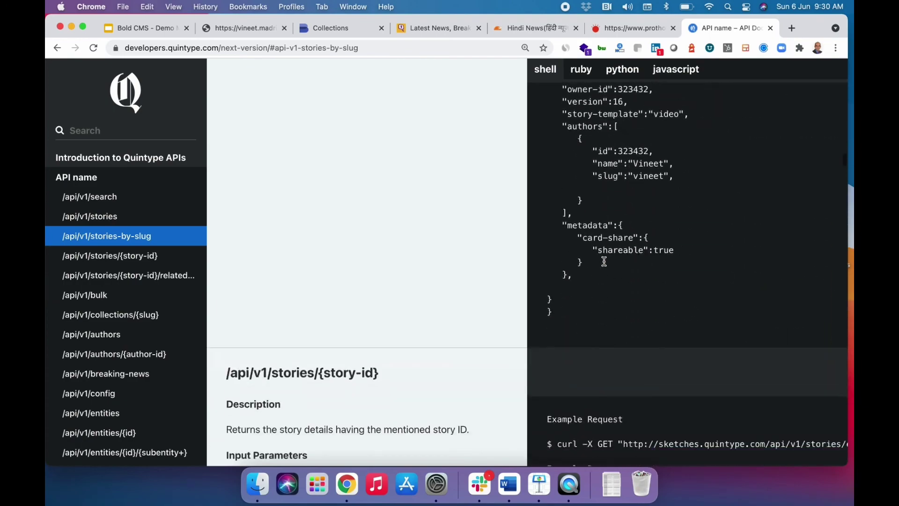
scroll(604, 261, "down", 15)
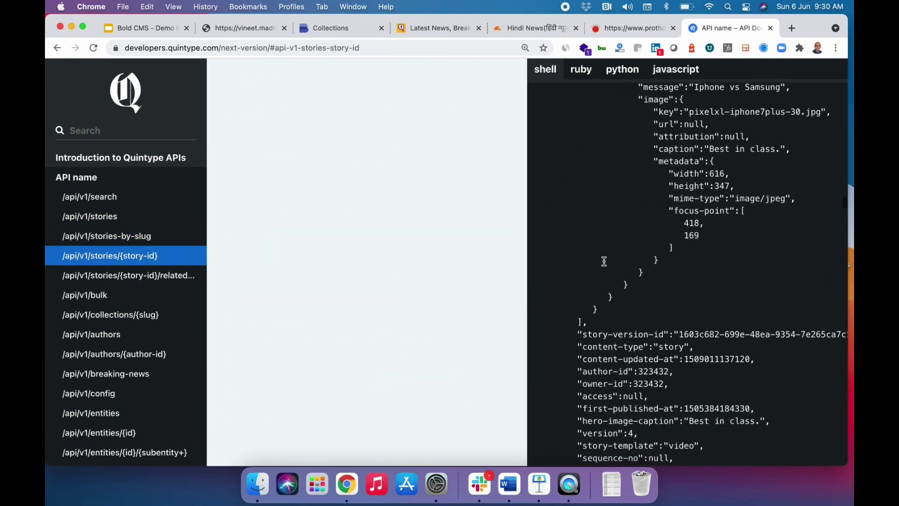
scroll(604, 265, "down", 15)
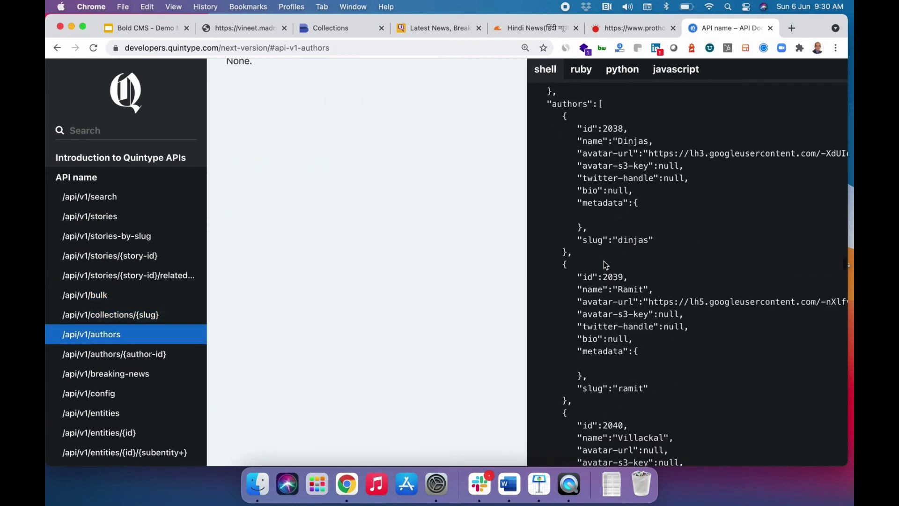
scroll(605, 265, "down", 5)
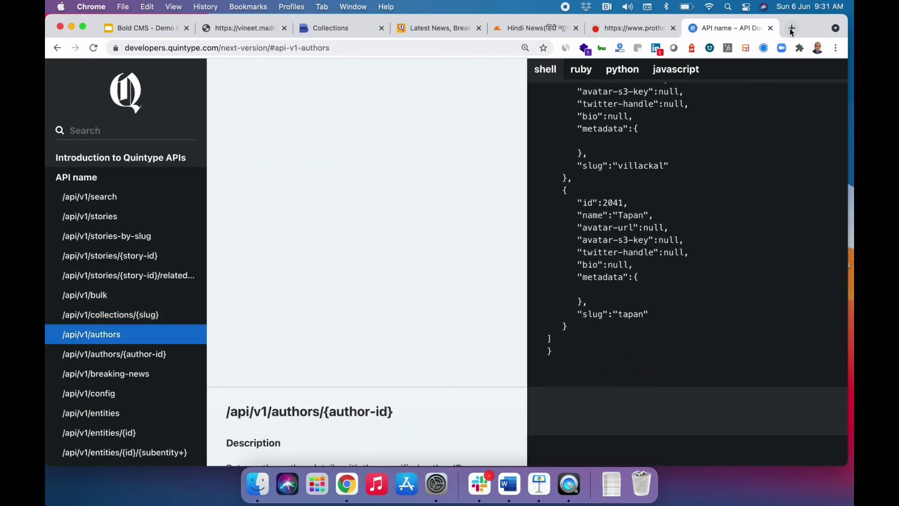
left_click(791, 28)
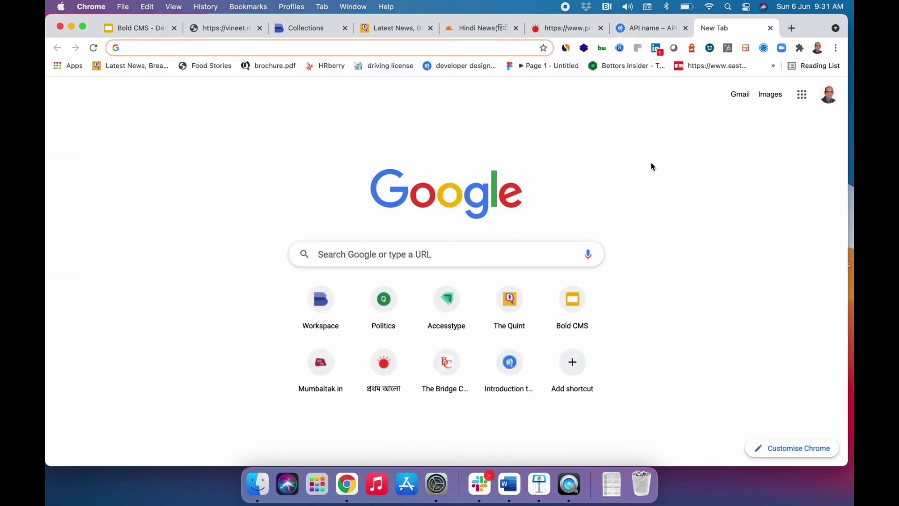
Load the Storybook library and view the Collection Filter component's default story.
left_click(452, 70)
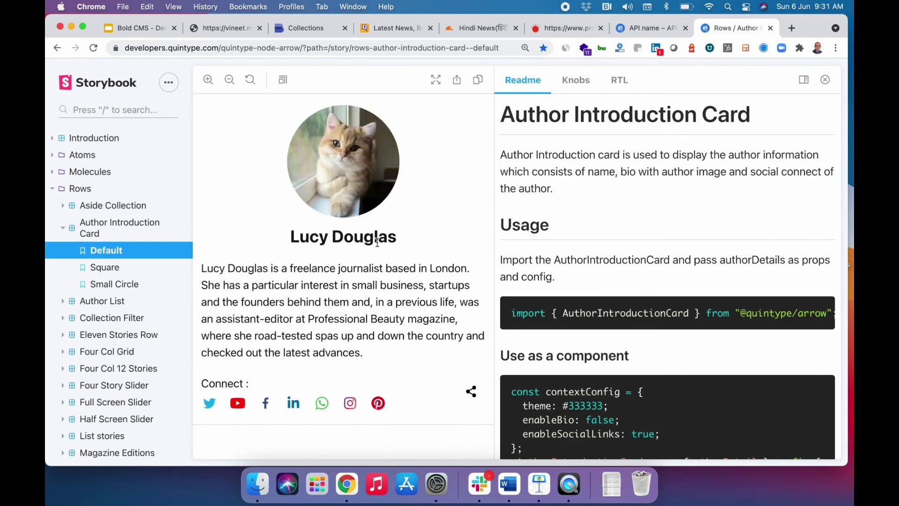
left_click(112, 318)
scroll(382, 318, "down", 1)
scroll(381, 318, "down", 5)
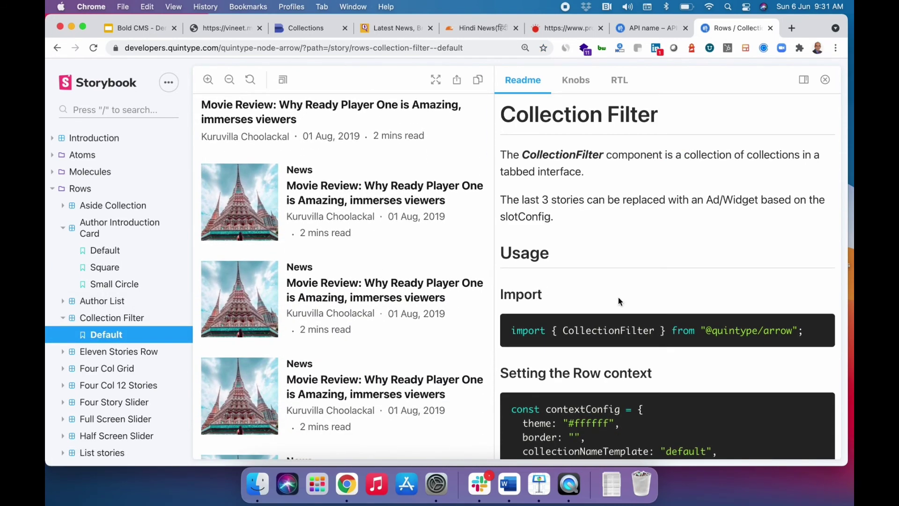
scroll(617, 298, "down", 5)
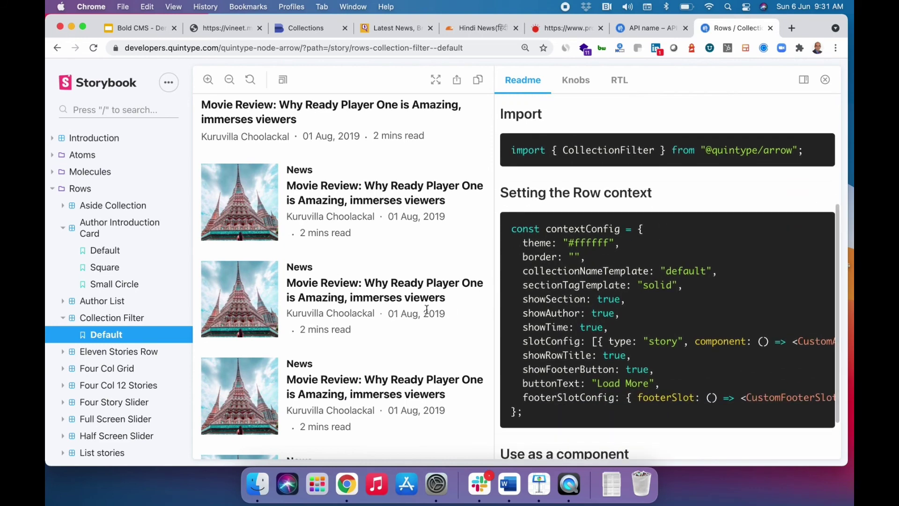
scroll(426, 309, "down", 5)
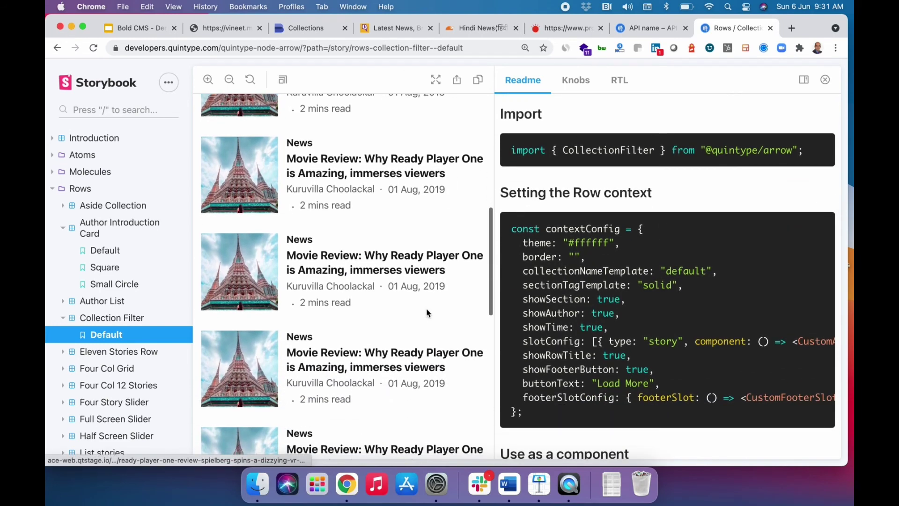
scroll(395, 327, "down", 3)
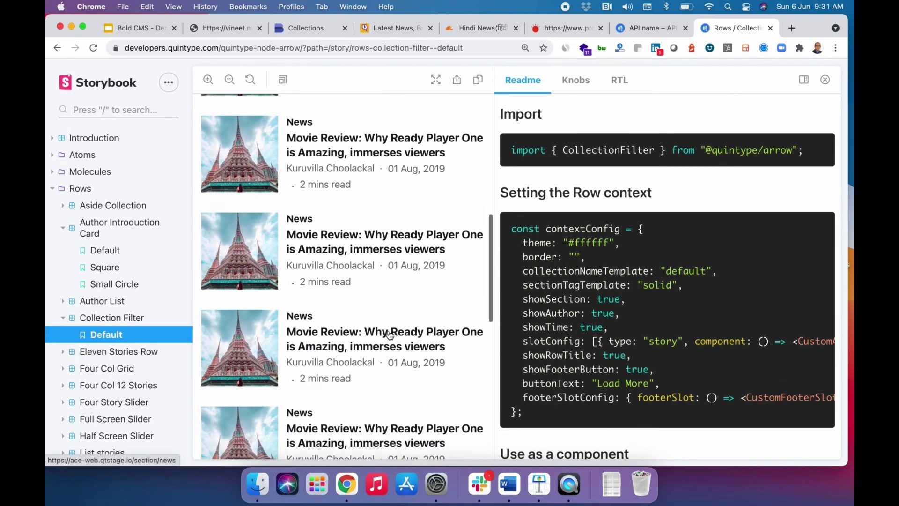
scroll(534, 346, "down", 2)
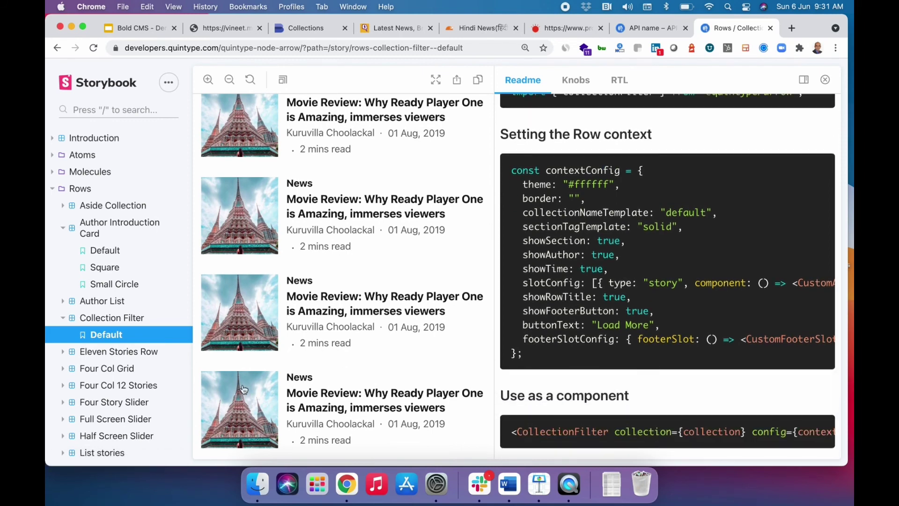
Show the Eleven Stories Row Default story and scroll through its Readme.
left_click(124, 357)
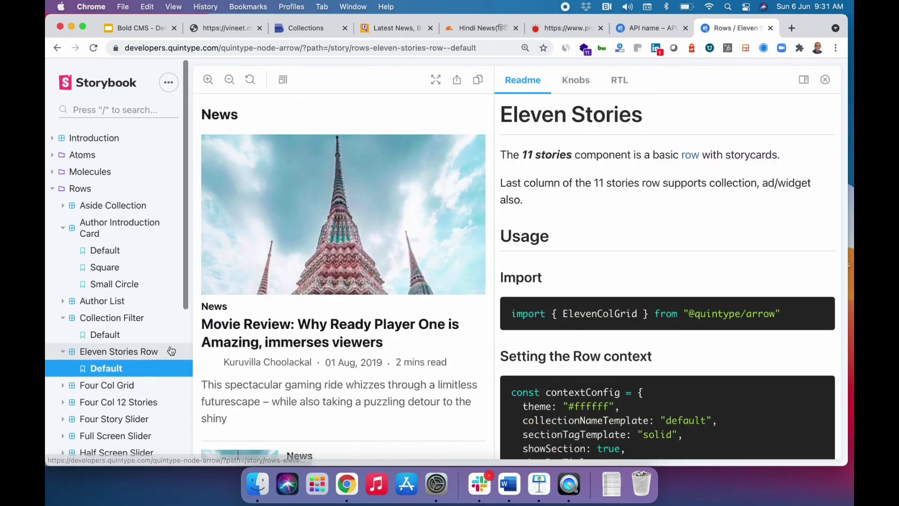
scroll(346, 365, "down", 5)
scroll(588, 380, "down", 5)
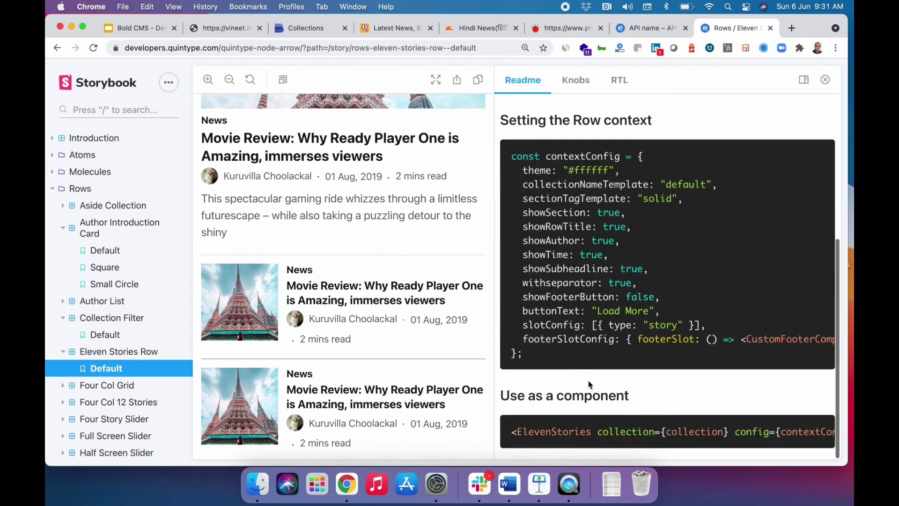
scroll(141, 371, "down", 5)
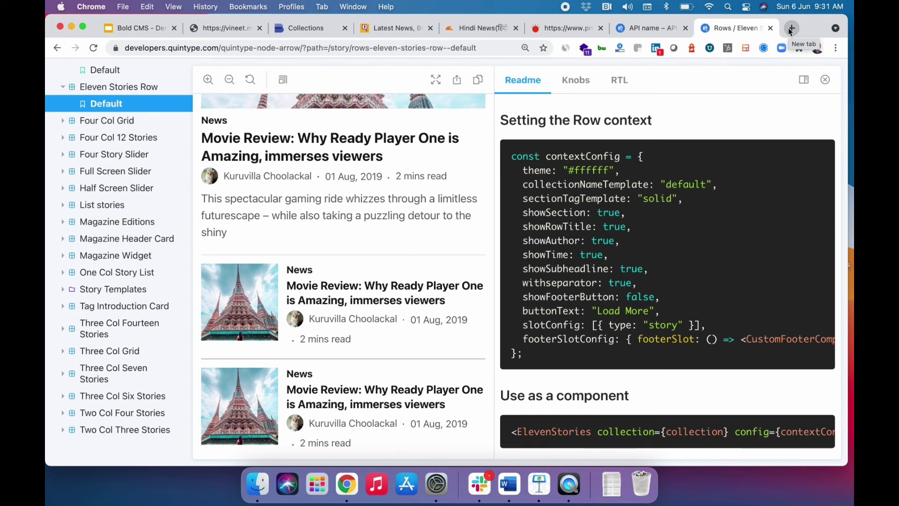
Play the Our Food Stories AMP story through to the WAN-IFRA 2019 page, then replay it.
left_click(788, 28)
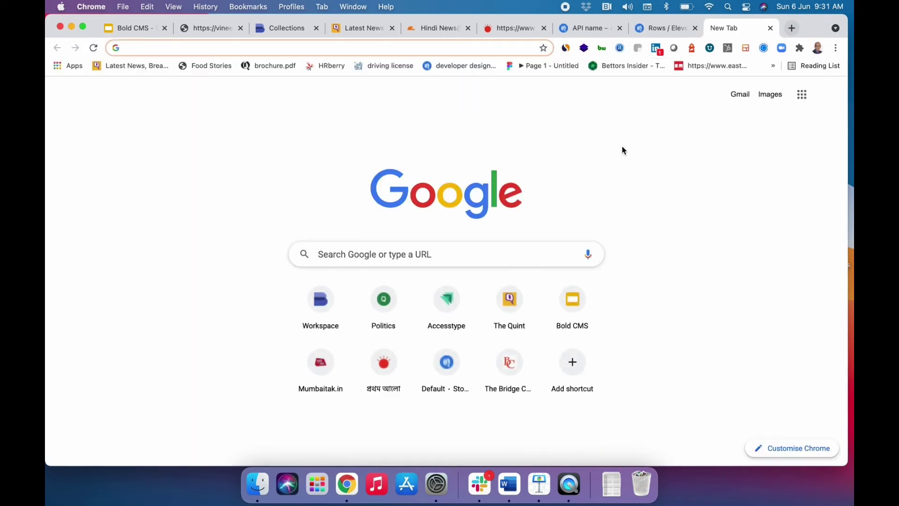
left_click(199, 69)
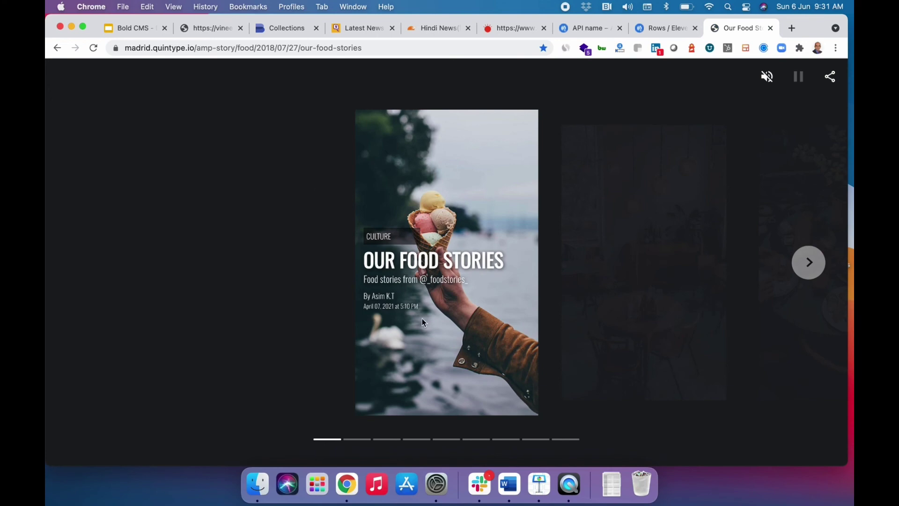
left_click(422, 347)
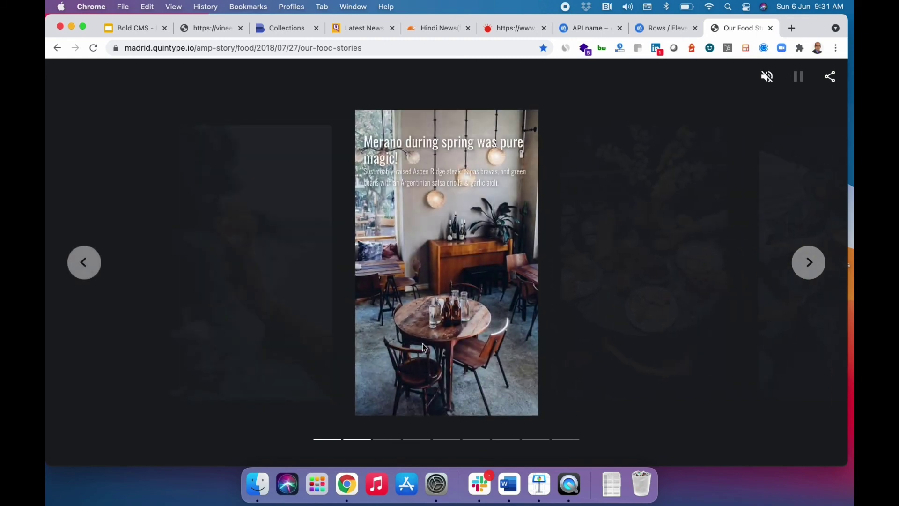
left_click(422, 343)
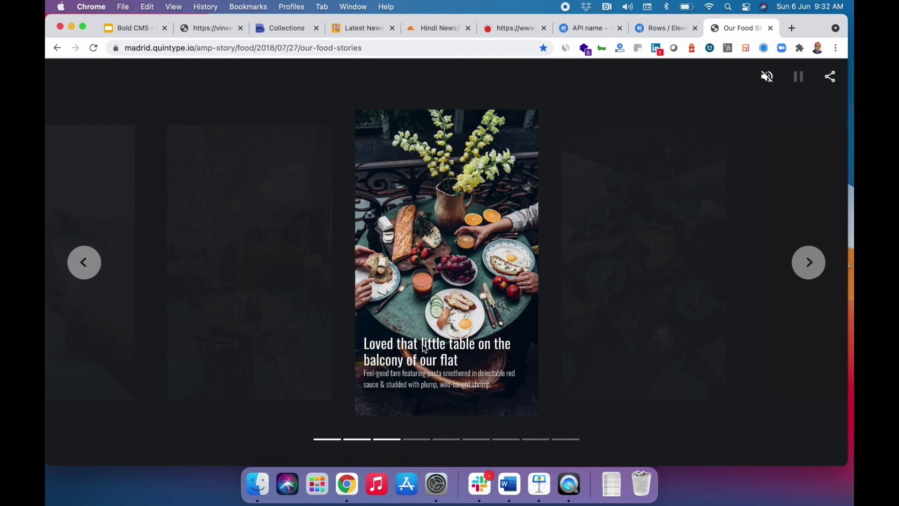
left_click(423, 345)
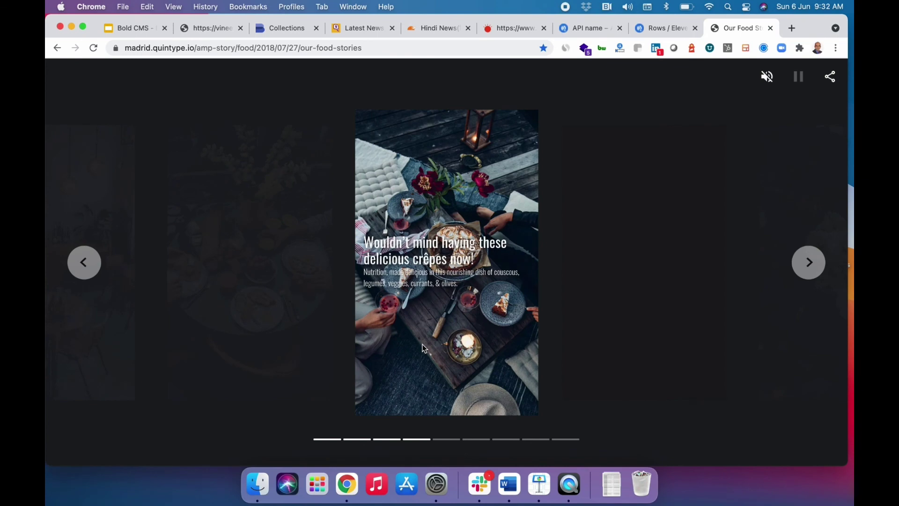
left_click(424, 348)
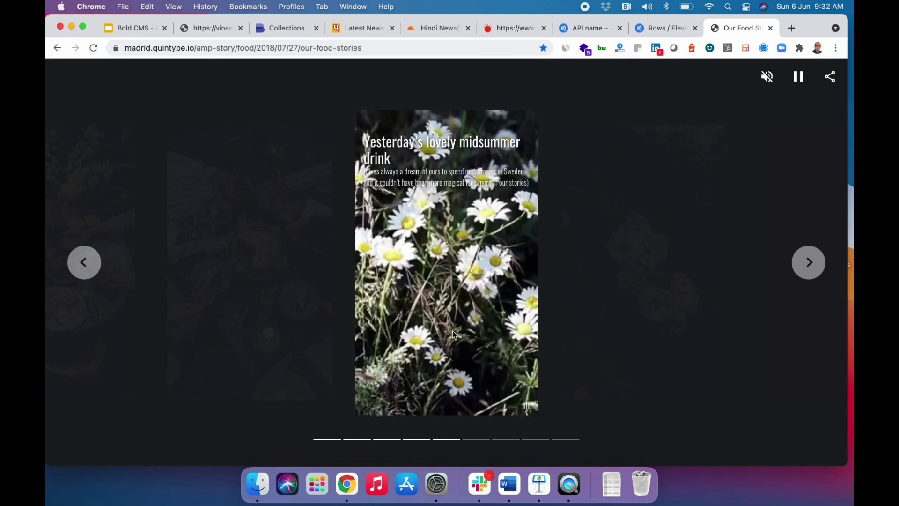
left_click(434, 346)
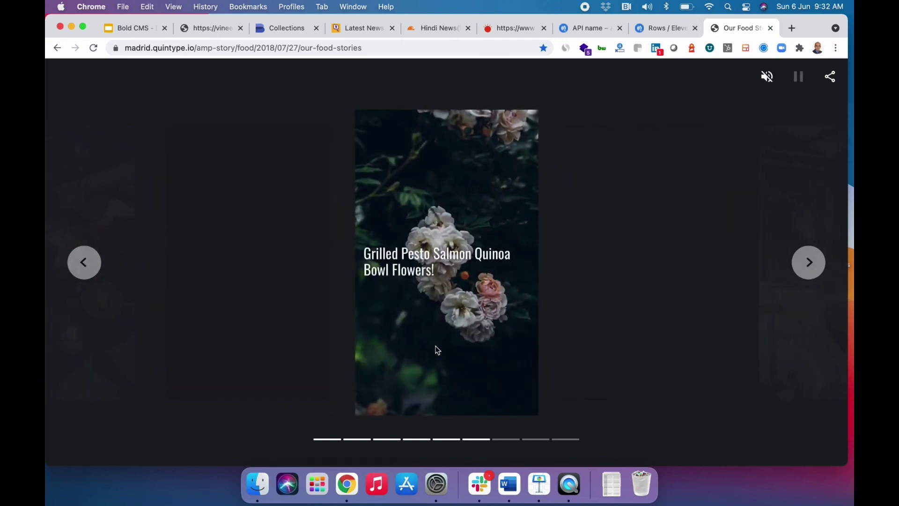
left_click(437, 349)
left_click(437, 350)
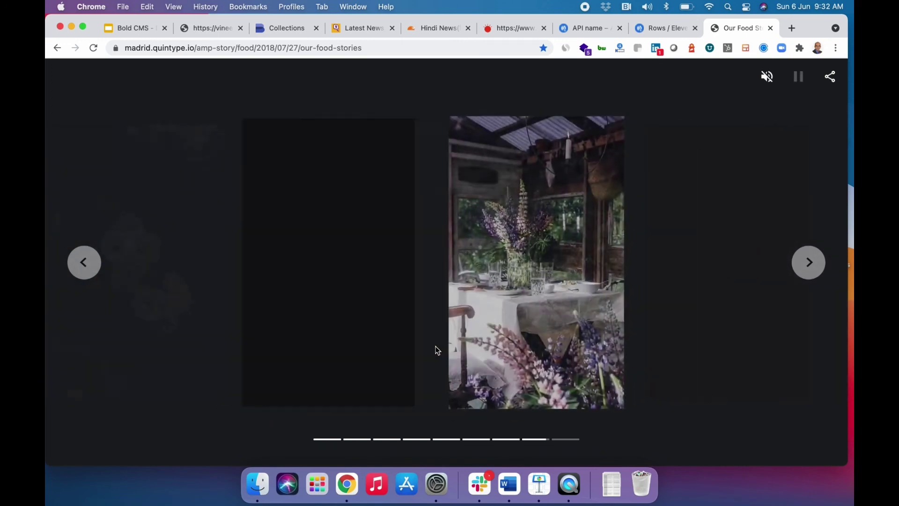
left_click(437, 350)
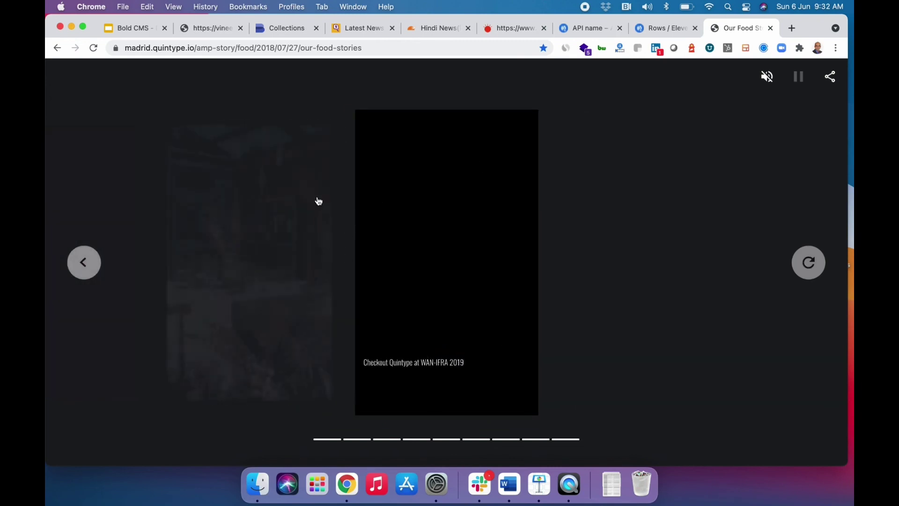
left_click(809, 263)
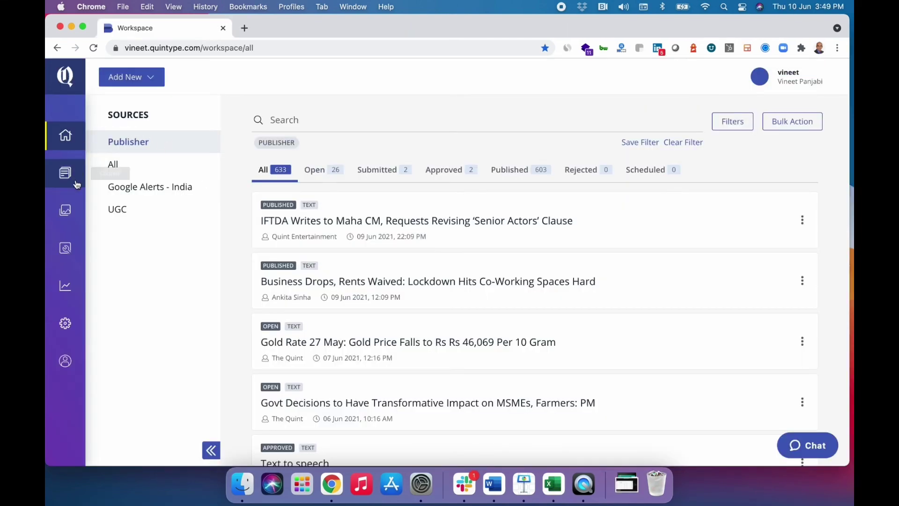
Open the Entities page from the Manage menu in the Workspace sidebar.
left_click(66, 250)
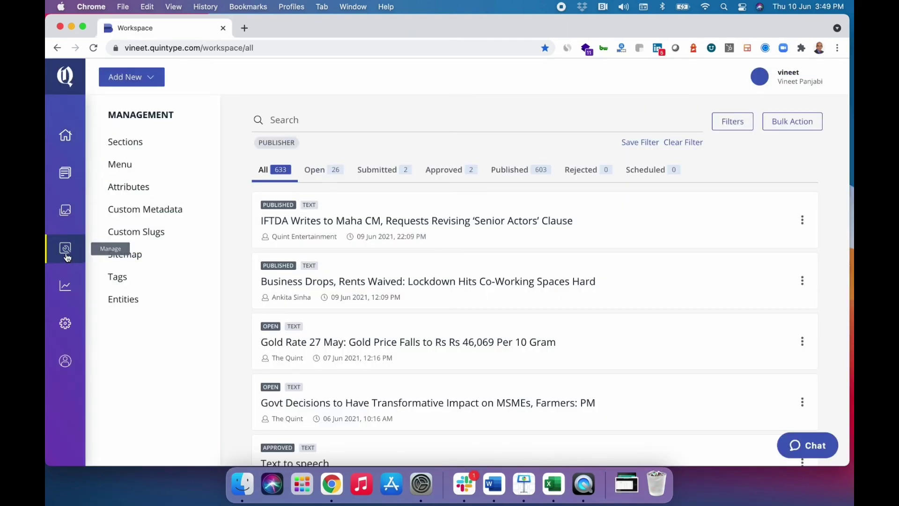
left_click(124, 297)
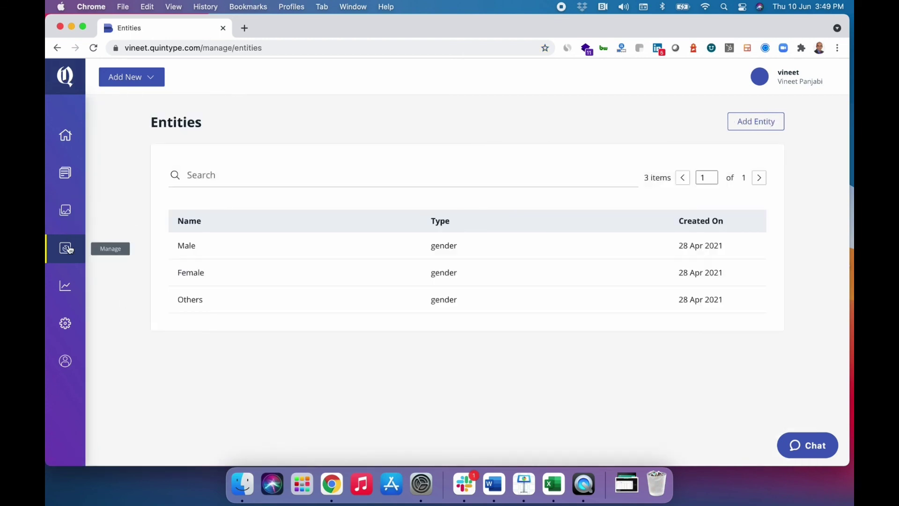
mouse_move(66, 248)
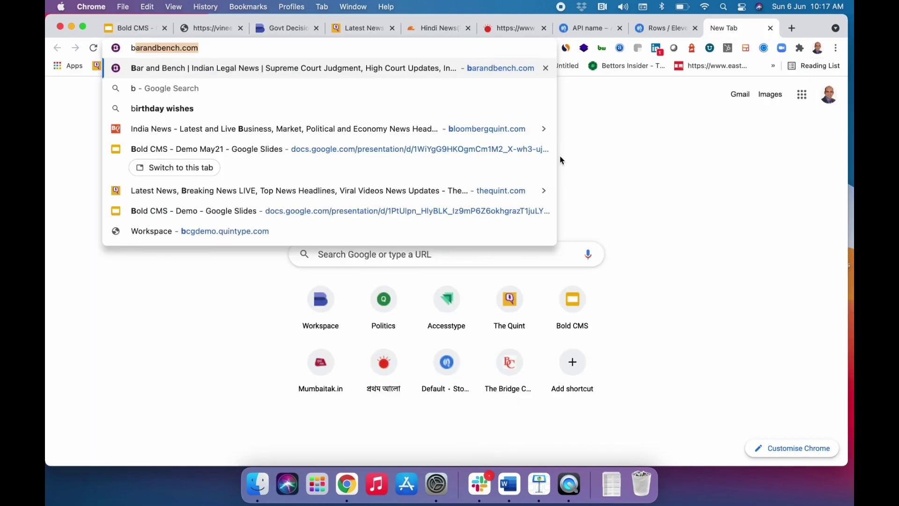
Go to BloombergQuint Markets and open Adani Enterprises from Top Gainers.
type("l")
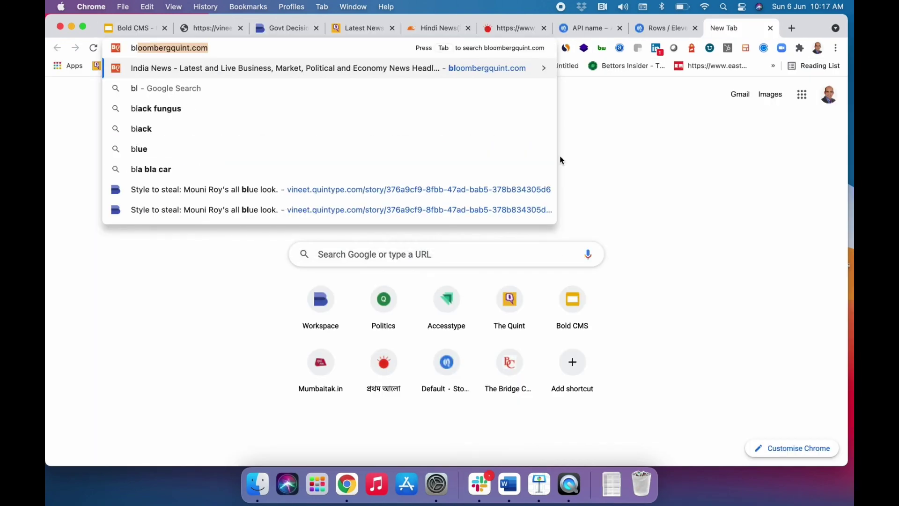
key("Return")
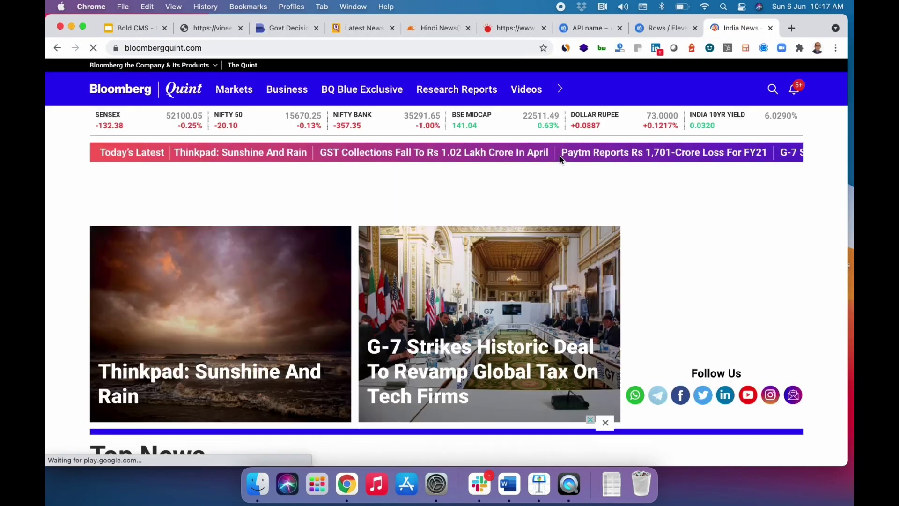
left_click(242, 90)
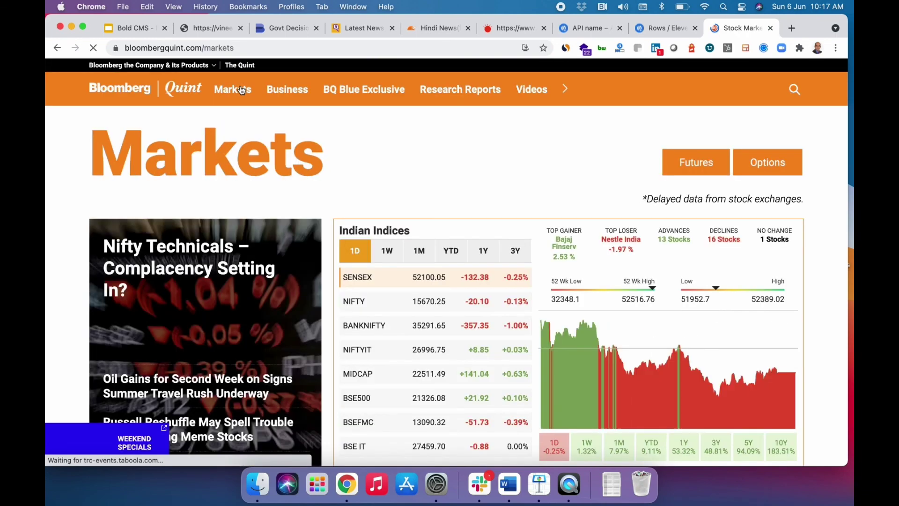
scroll(345, 291, "down", 5)
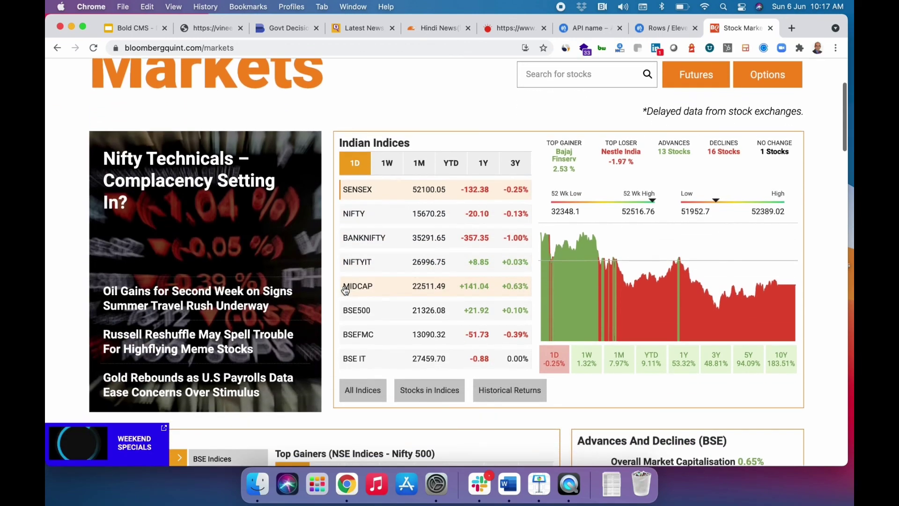
scroll(345, 290, "down", 6)
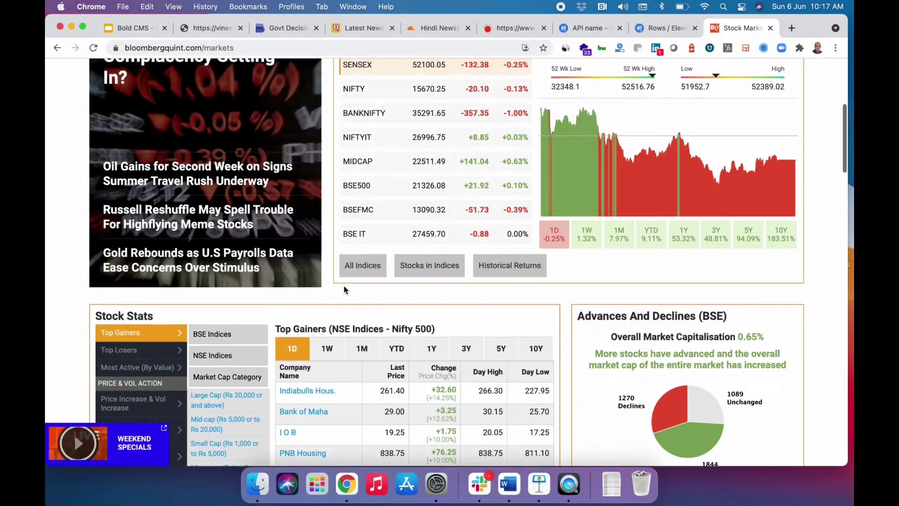
scroll(345, 289, "down", 5)
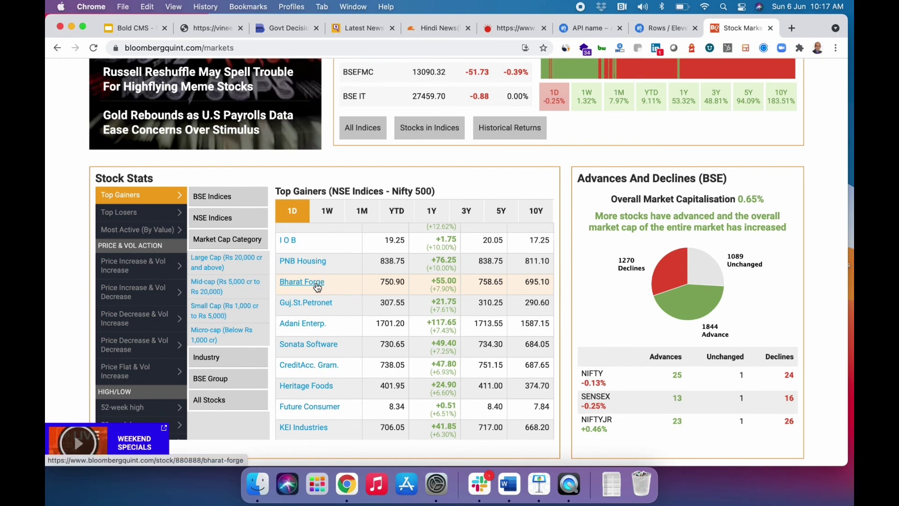
left_click(308, 328)
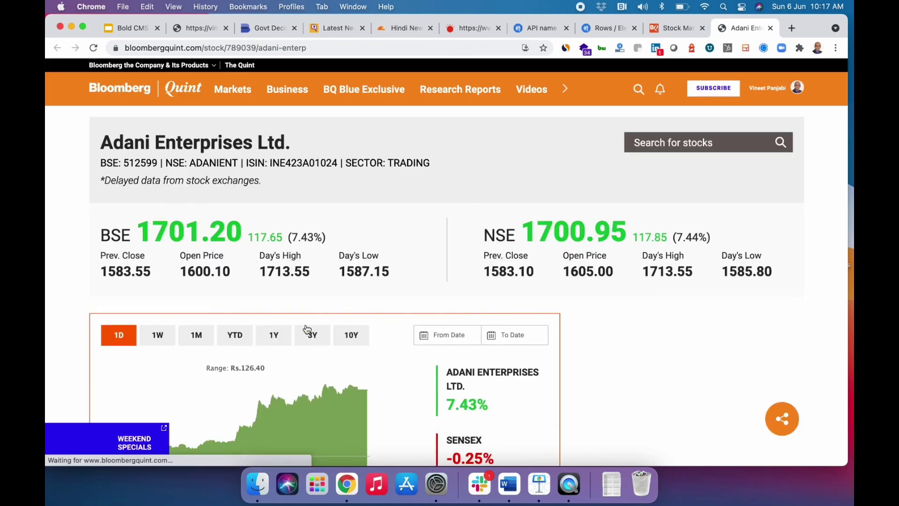
Compare Adani Enterprises' price over 1M and browse its quarterly results.
scroll(306, 328, "down", 5)
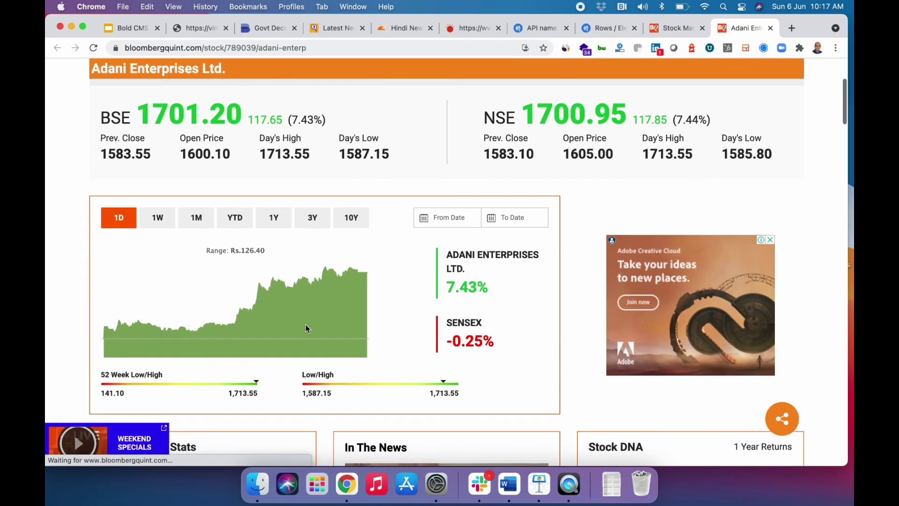
scroll(306, 328, "down", 1)
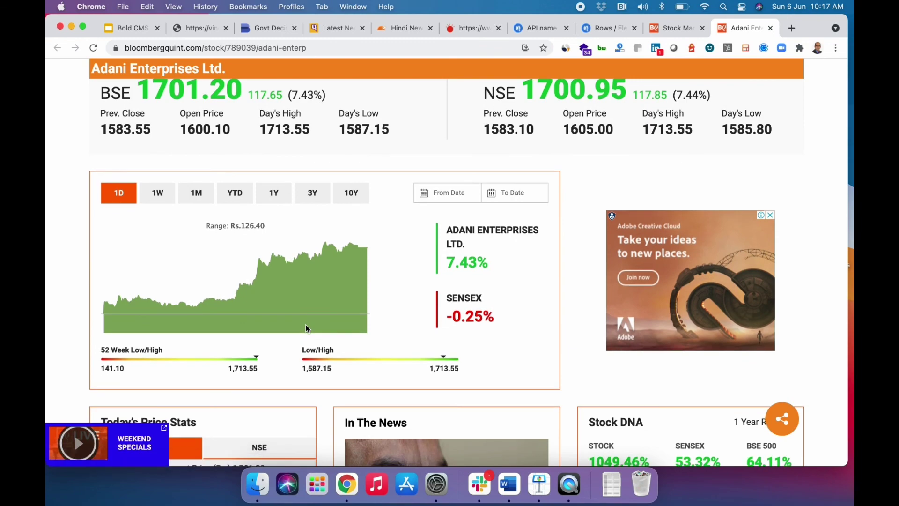
scroll(306, 327, "down", 8)
scroll(306, 328, "down", 20)
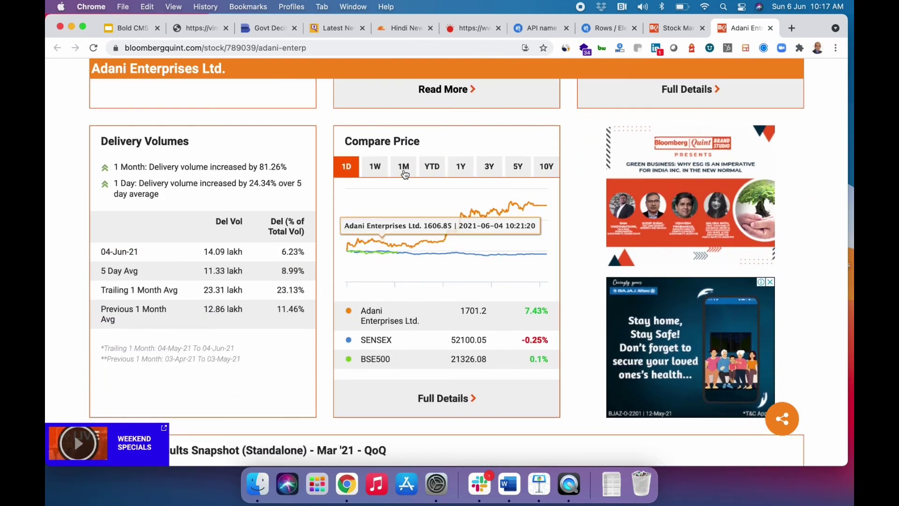
left_click(403, 168)
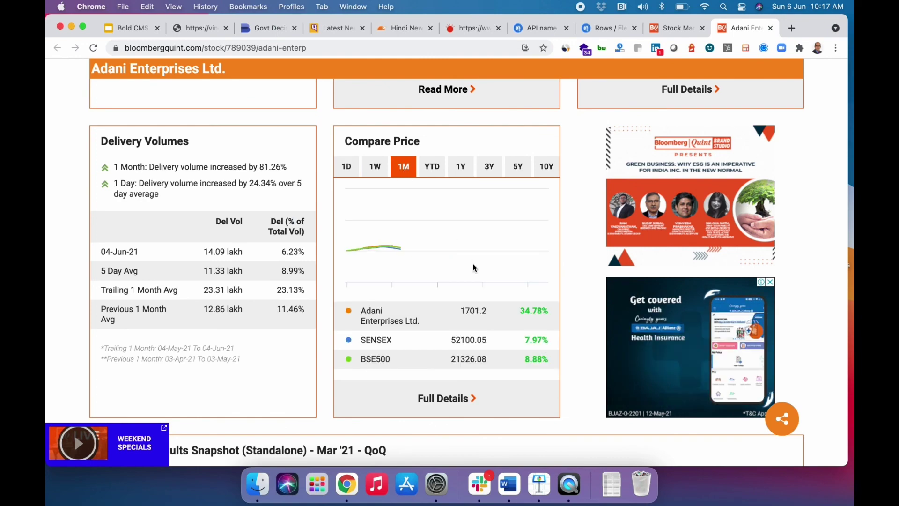
scroll(474, 268, "down", 5)
scroll(474, 268, "down", 20)
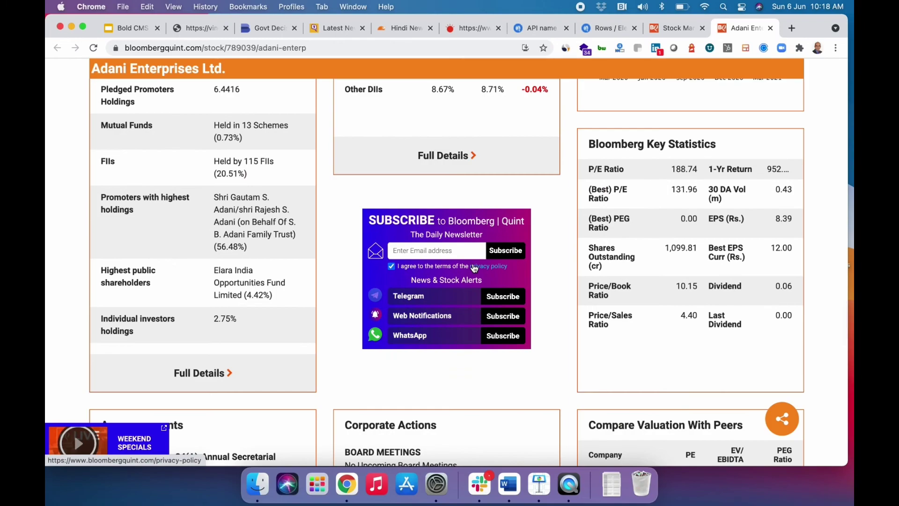
scroll(474, 268, "up", 20)
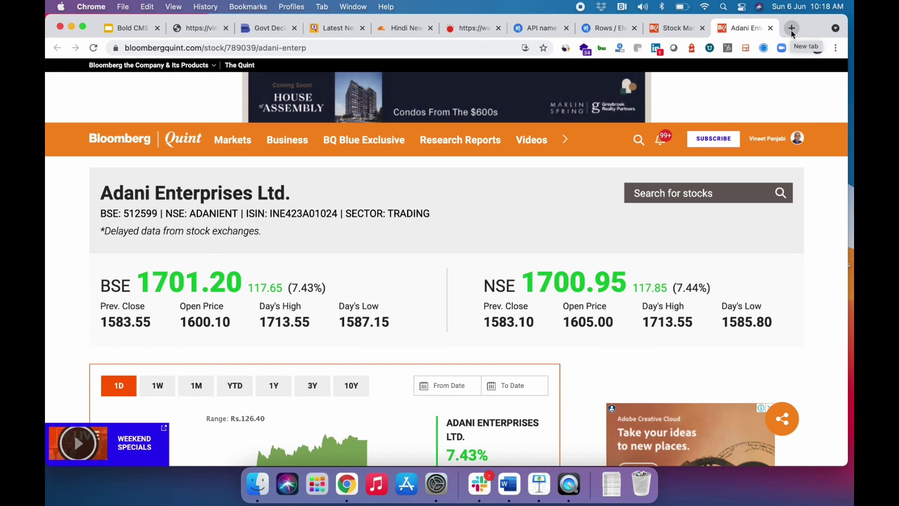
left_click(791, 29)
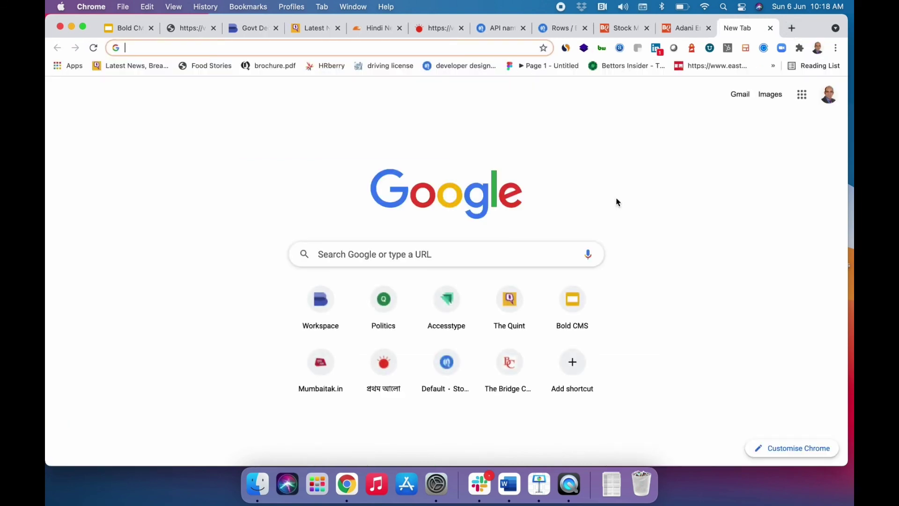
Load Fortune India and browse the 2021 40 Under 40 list.
type("for")
key("Return")
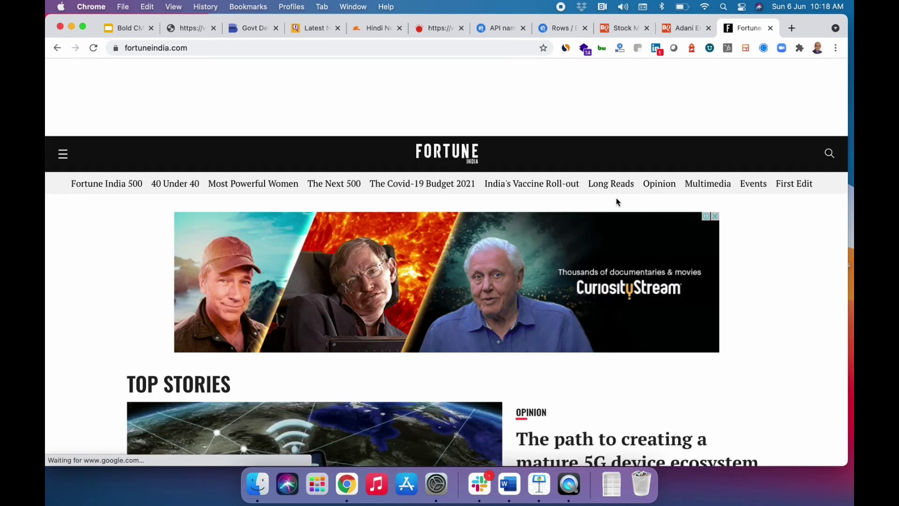
left_click(182, 189)
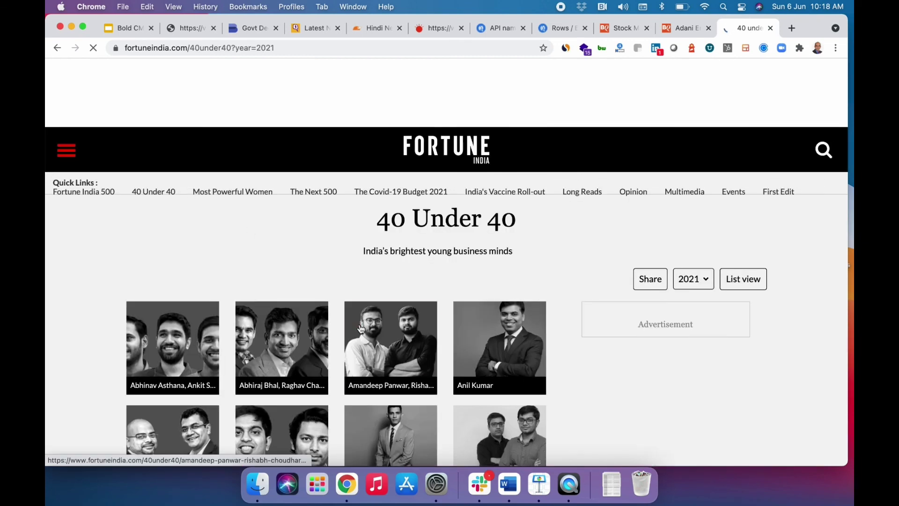
scroll(360, 329, "down", 5)
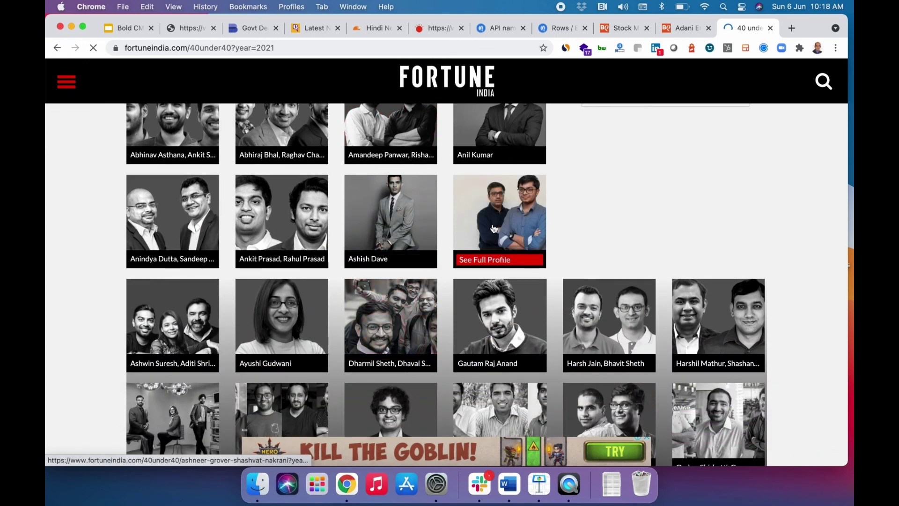
scroll(685, 324, "up", 5)
left_click(707, 199)
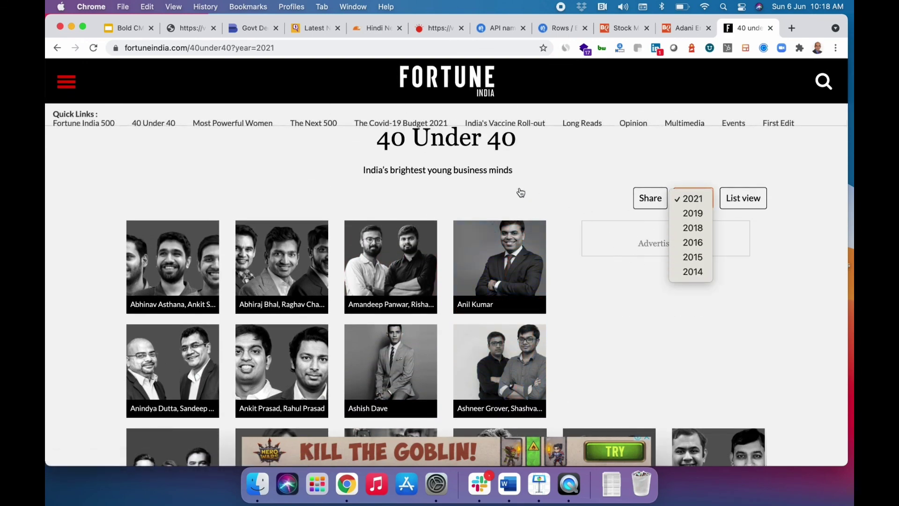
key("Escape")
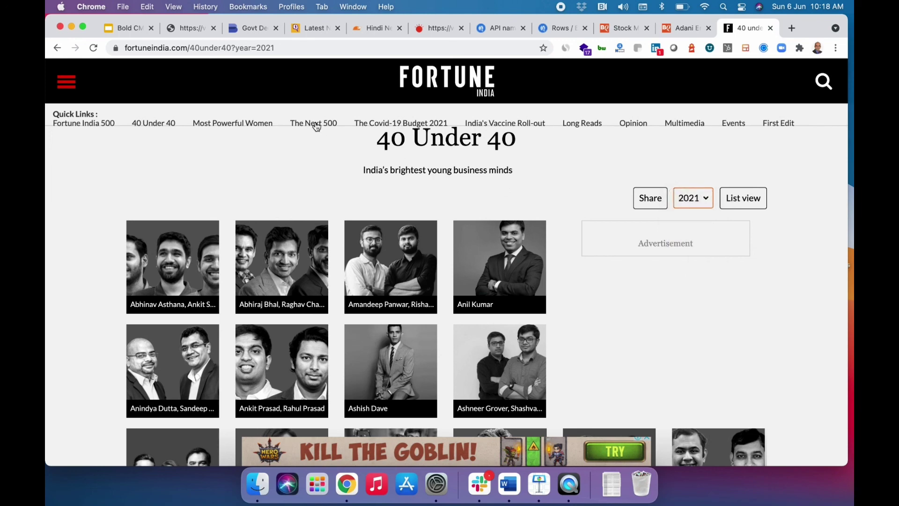
Browse The Next 500 ranking and view Schwing Stetter India's company figures.
left_click(319, 125)
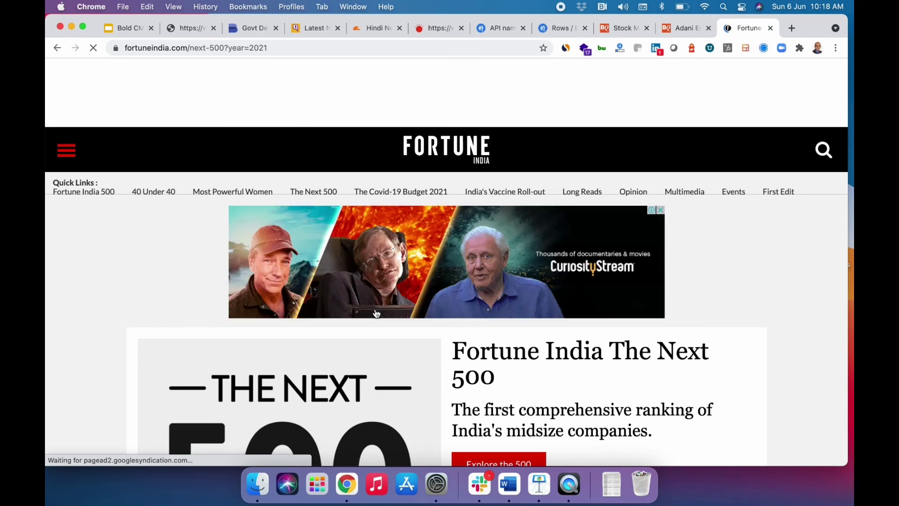
scroll(376, 313, "down", 5)
left_click(482, 228)
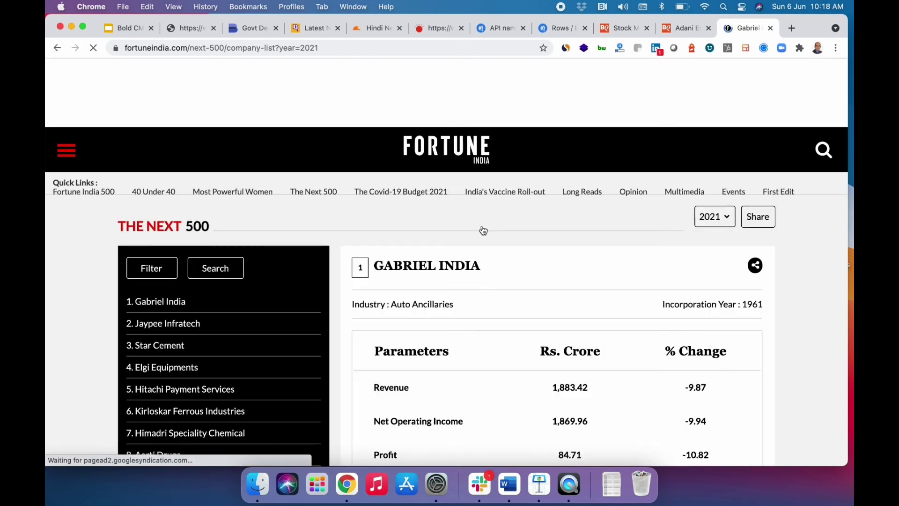
scroll(483, 230, "down", 2)
scroll(483, 230, "down", 5)
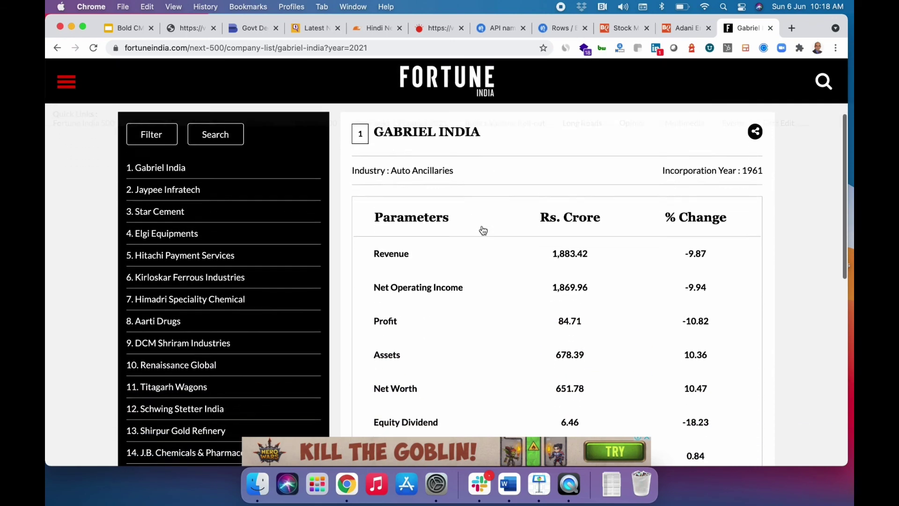
scroll(483, 229, "down", 3)
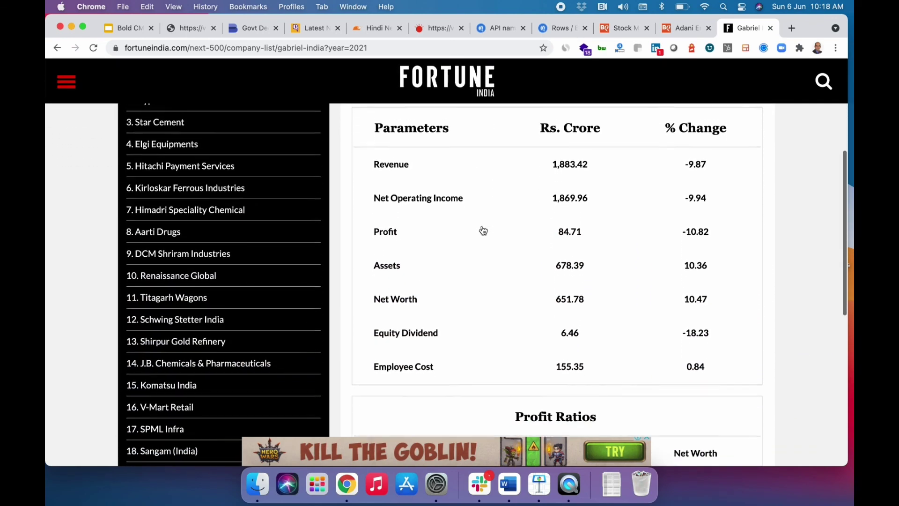
scroll(483, 230, "down", 2)
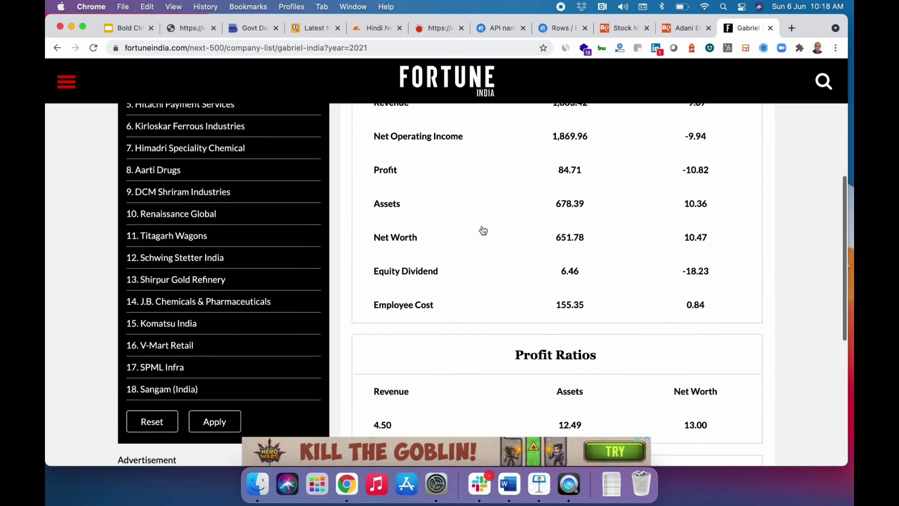
left_click(208, 241)
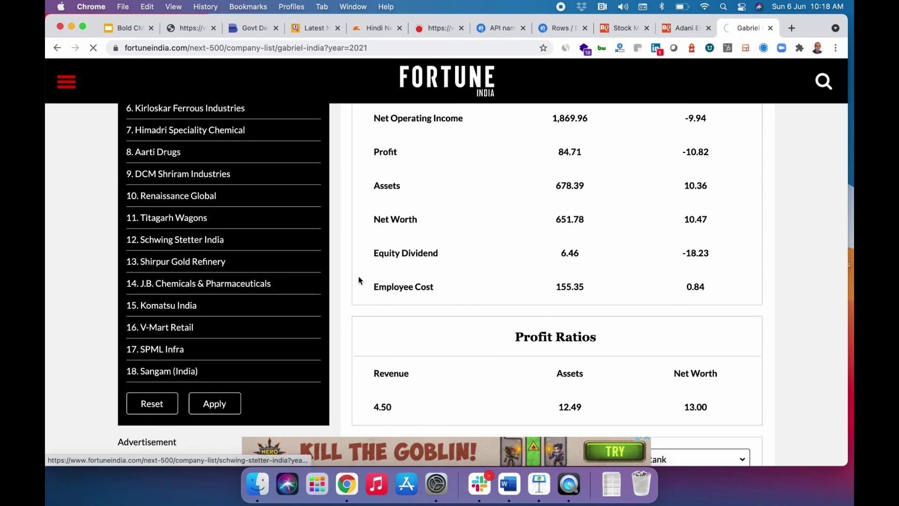
scroll(360, 279, "down", 12)
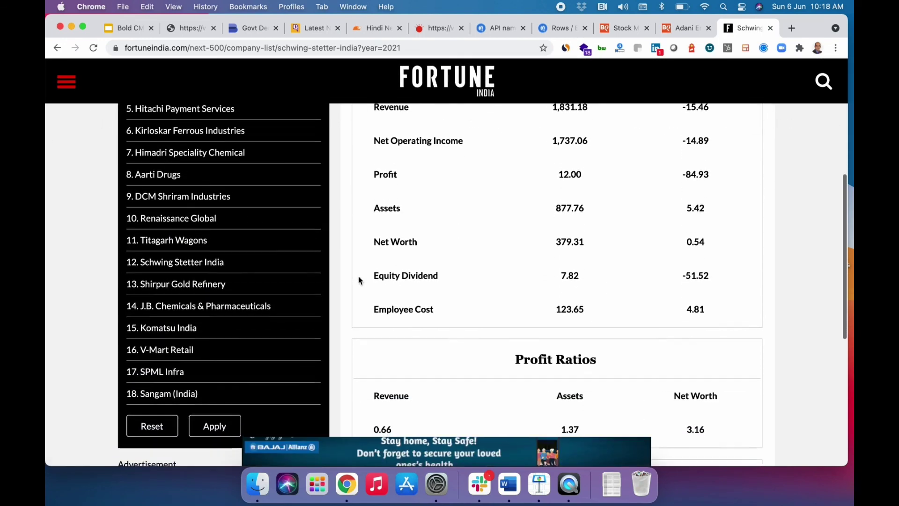
scroll(359, 280, "down", 10)
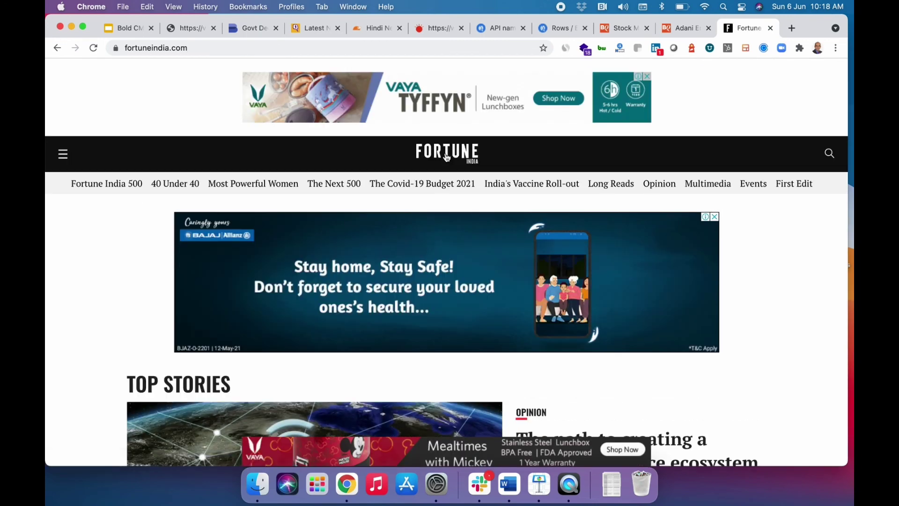
scroll(447, 157, "down", 10)
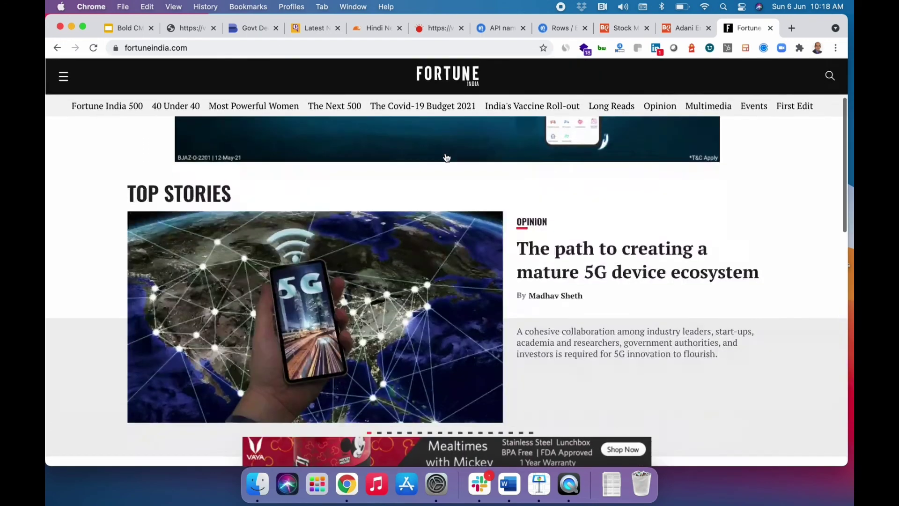